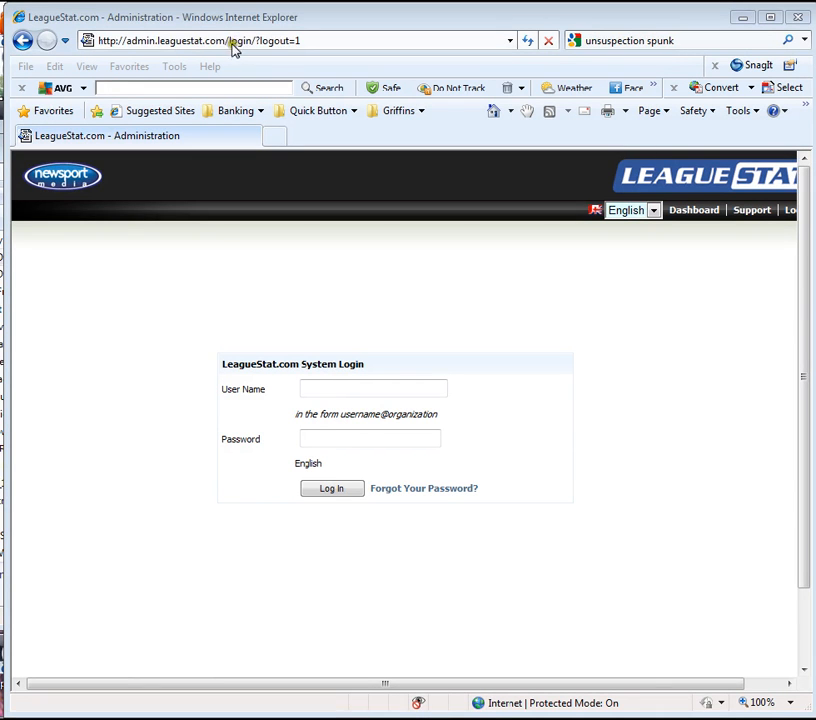
Step: Enter the scorekeeper's username and password in the login fields
{"action": "left_click", "coordinate": [360, 388]}
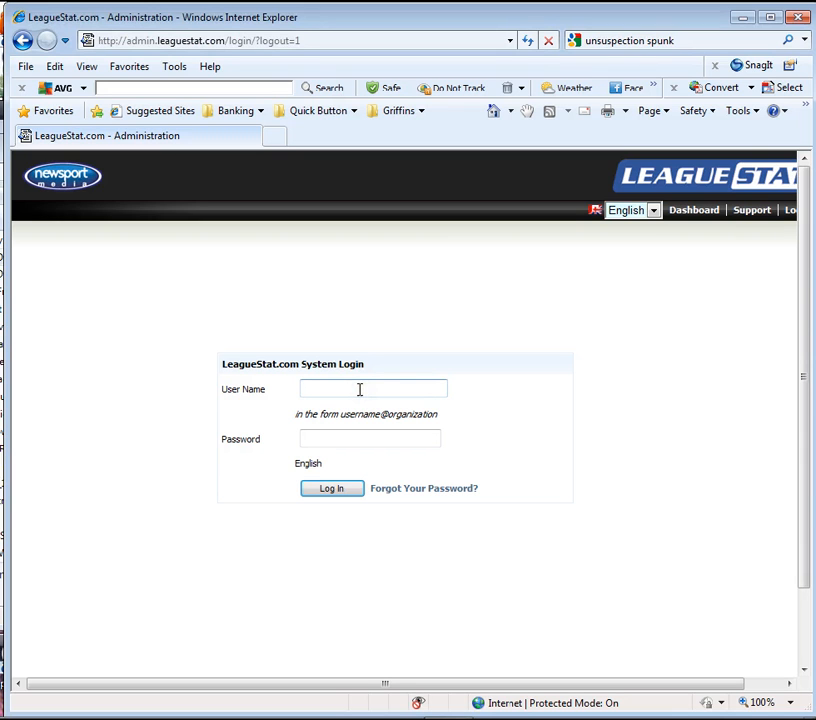
{"action": "left_click", "coordinate": [360, 389]}
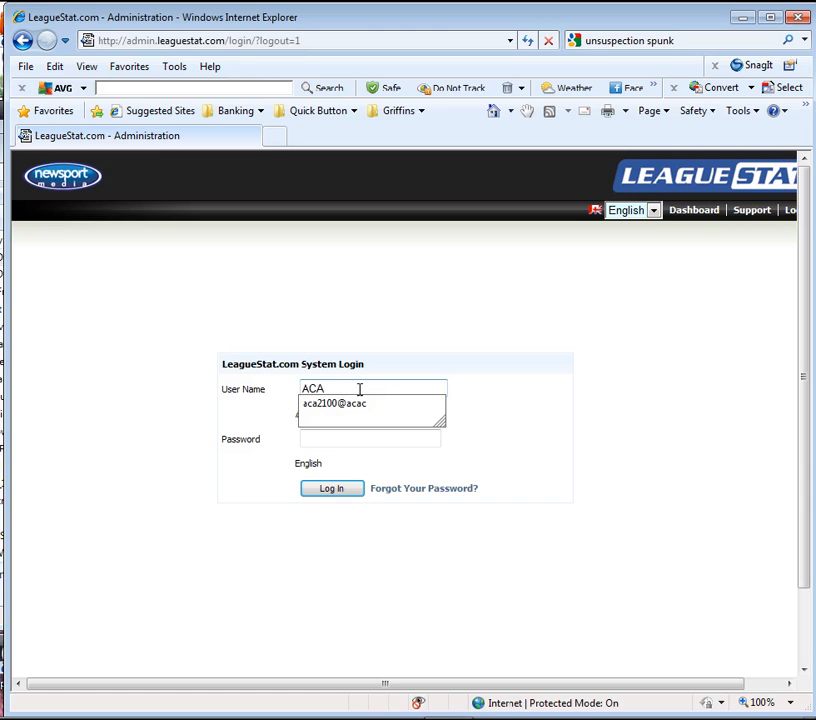
{"action": "key", "text": "Tab"}
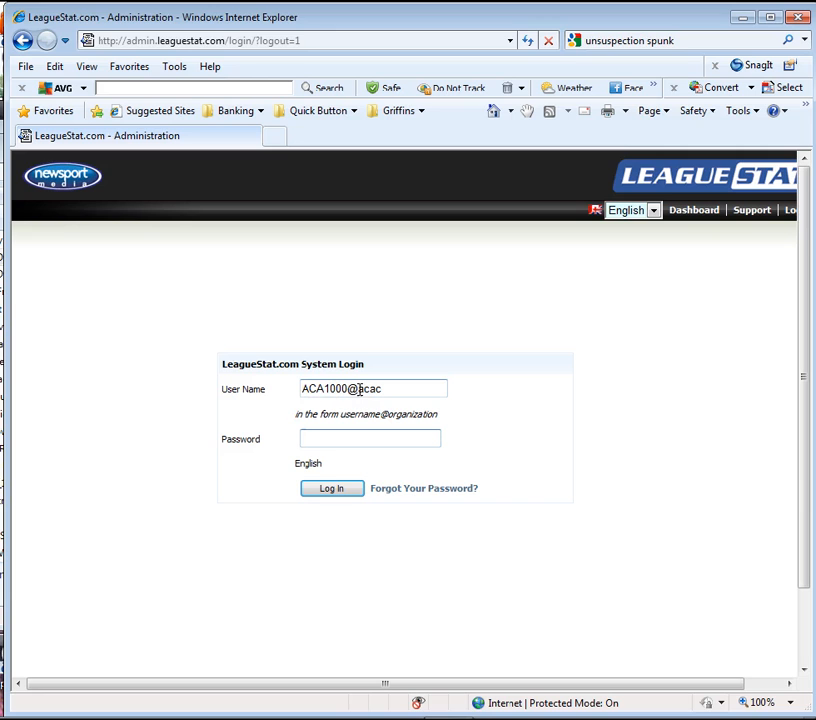
Step: Log in to LeagueStat and let the browser remember the password
{"action": "left_click_drag", "start_coordinate": [347, 389], "coordinate": [285, 388]}
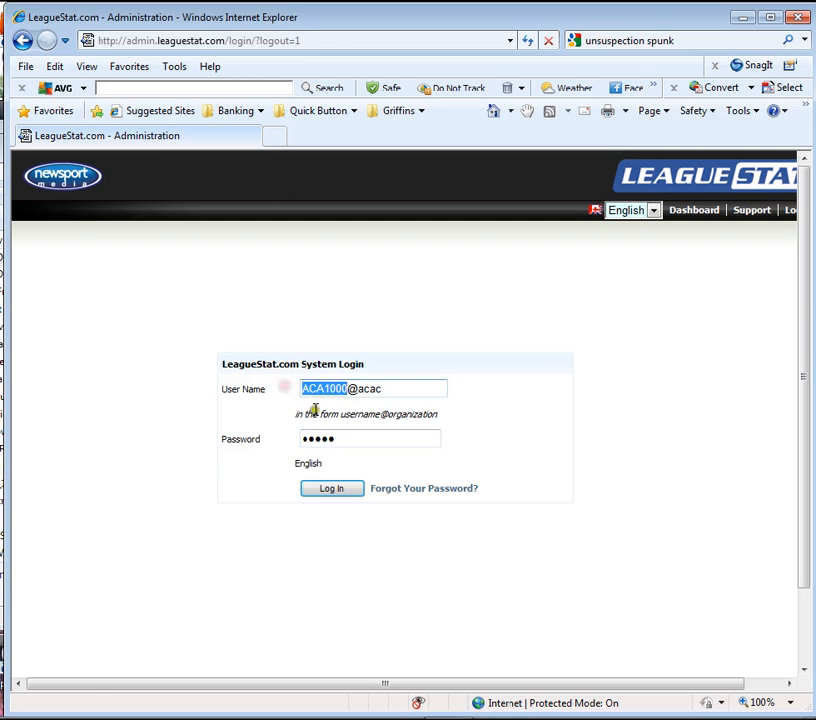
{"action": "left_click", "coordinate": [349, 391]}
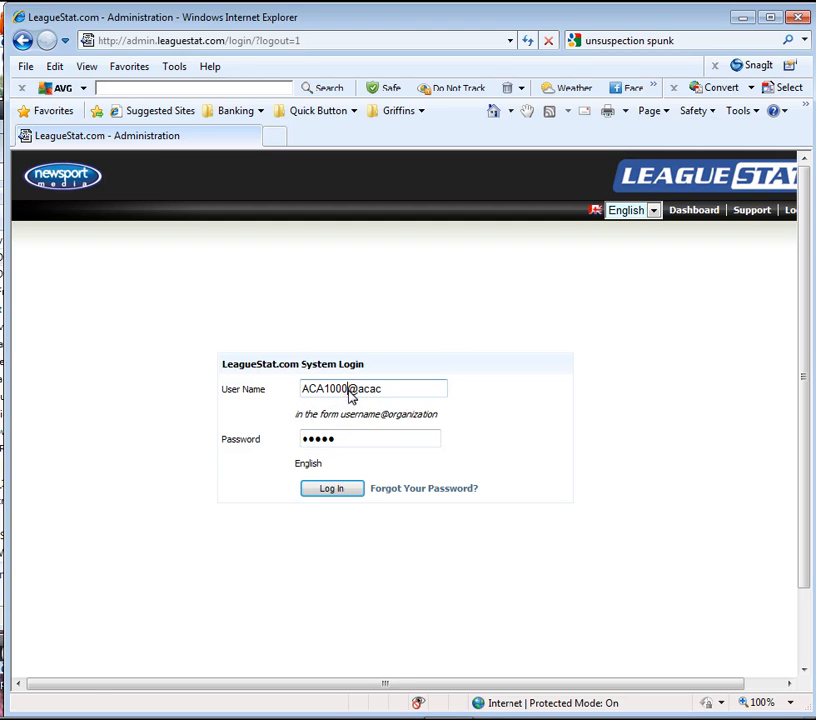
{"action": "left_click_drag", "start_coordinate": [349, 390], "coordinate": [397, 390]}
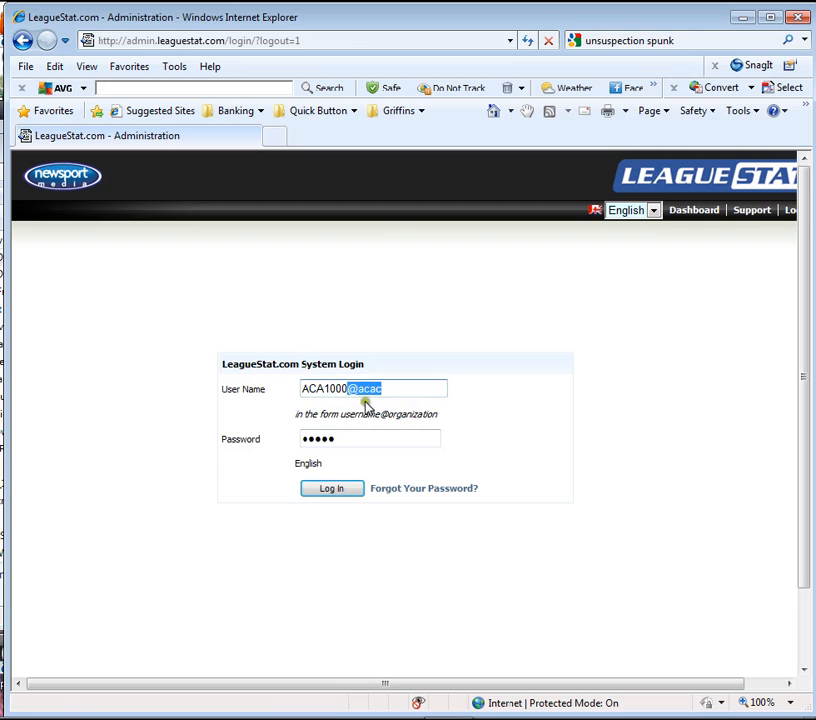
{"action": "left_click", "coordinate": [338, 491]}
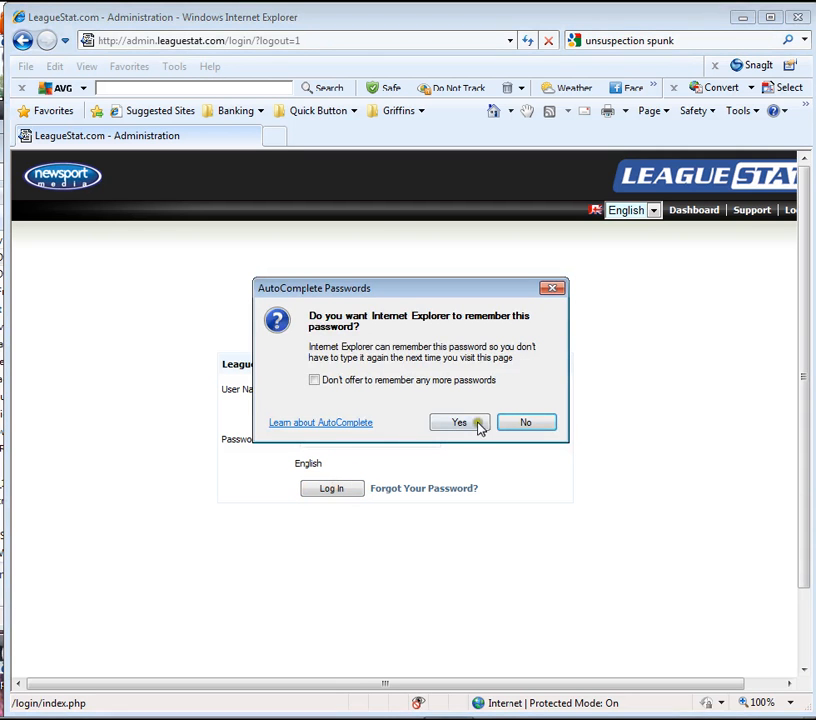
{"action": "left_click", "coordinate": [468, 423]}
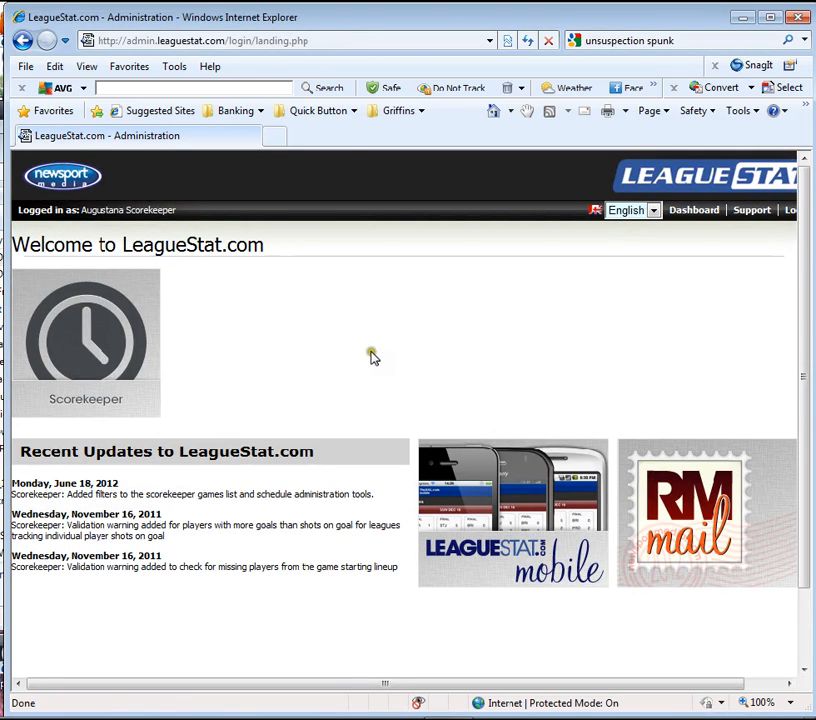
Step: Open Scorekeeper Access from the welcome page's Scorekeeper tile
{"action": "left_click", "coordinate": [132, 348]}
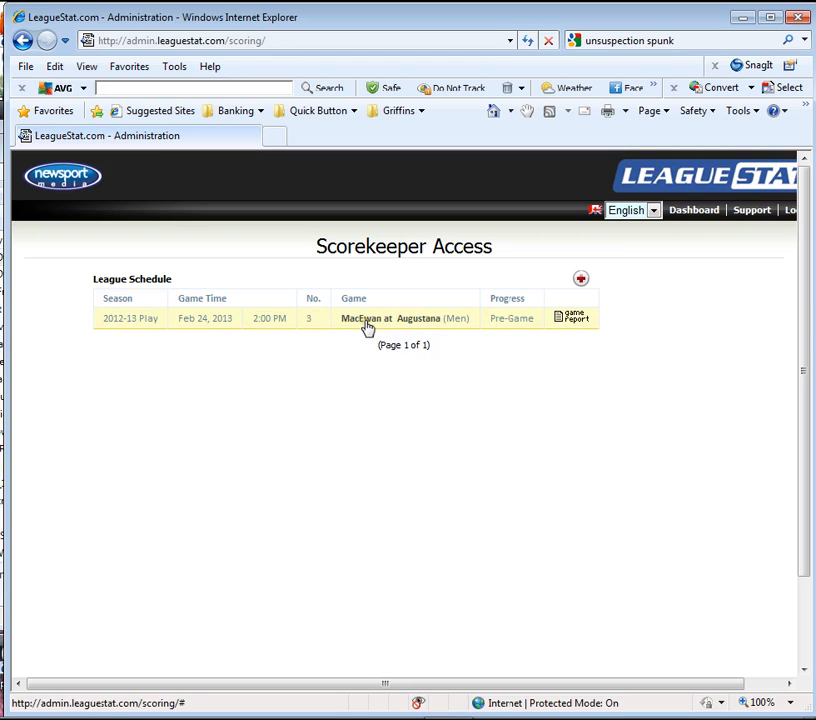
Step: Open the MacEwan at Augustana game report, accepting the warning about scoring another day's game
{"action": "left_click", "coordinate": [166, 327]}
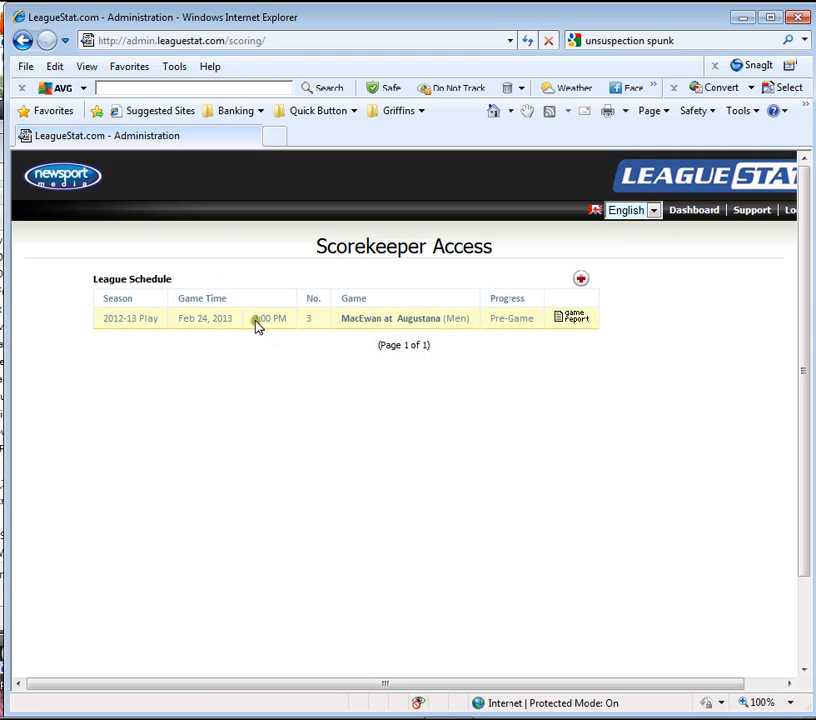
{"action": "left_click", "coordinate": [346, 324]}
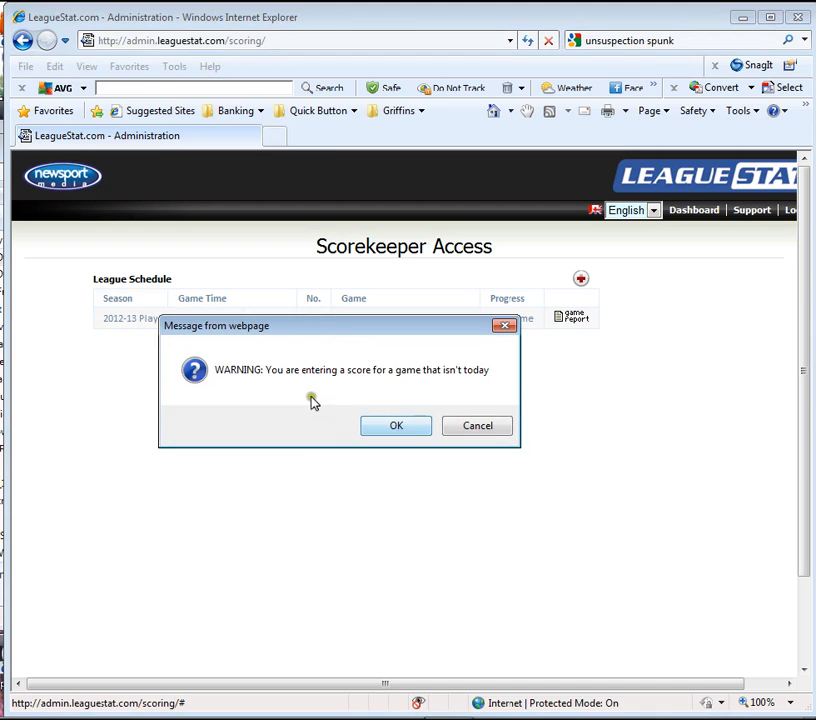
{"action": "left_click", "coordinate": [385, 428]}
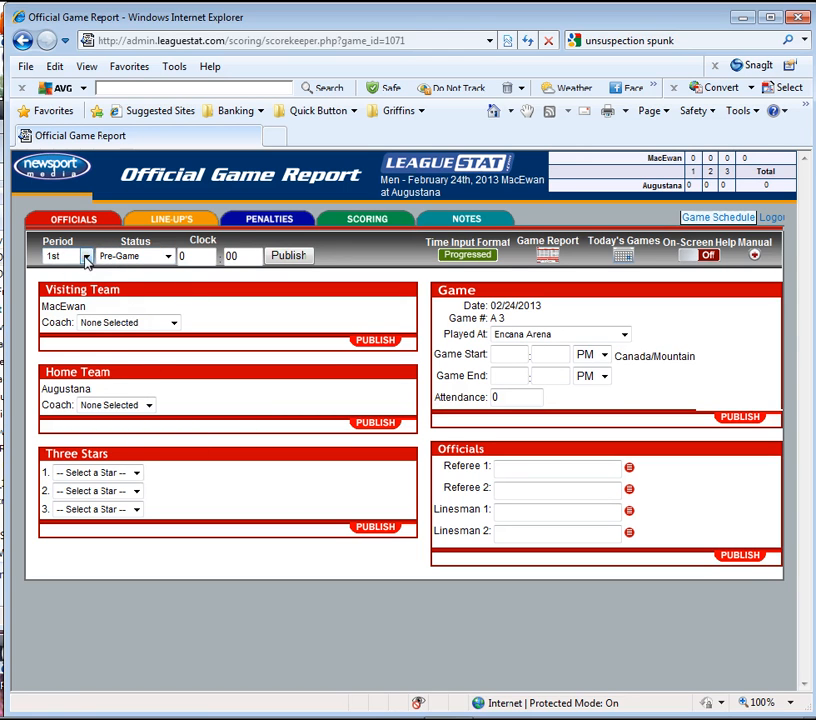
Step: Set the period to 3rd and the game status to Unofficial Final
{"action": "left_click", "coordinate": [168, 256]}
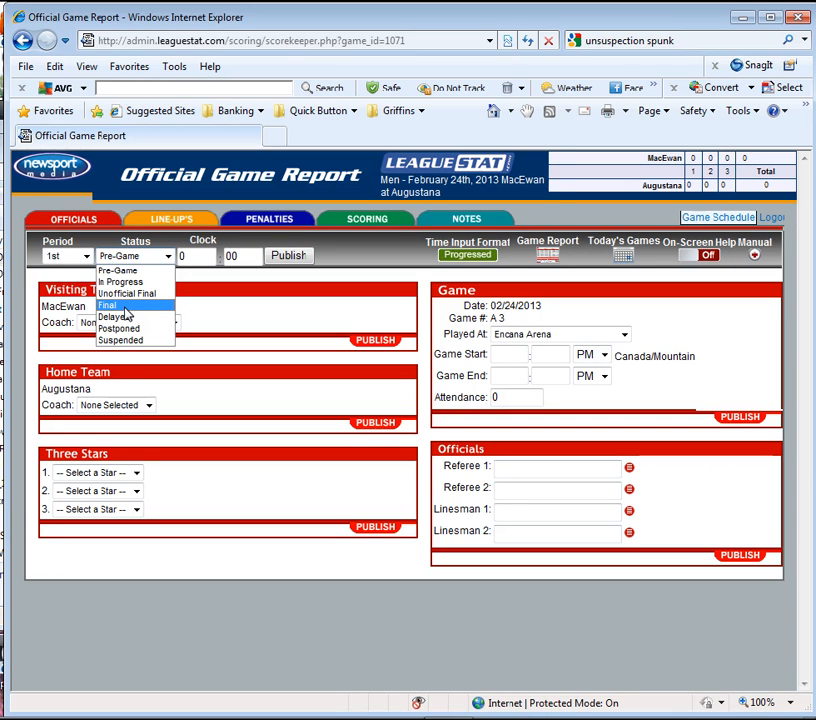
{"action": "left_click", "coordinate": [205, 257]}
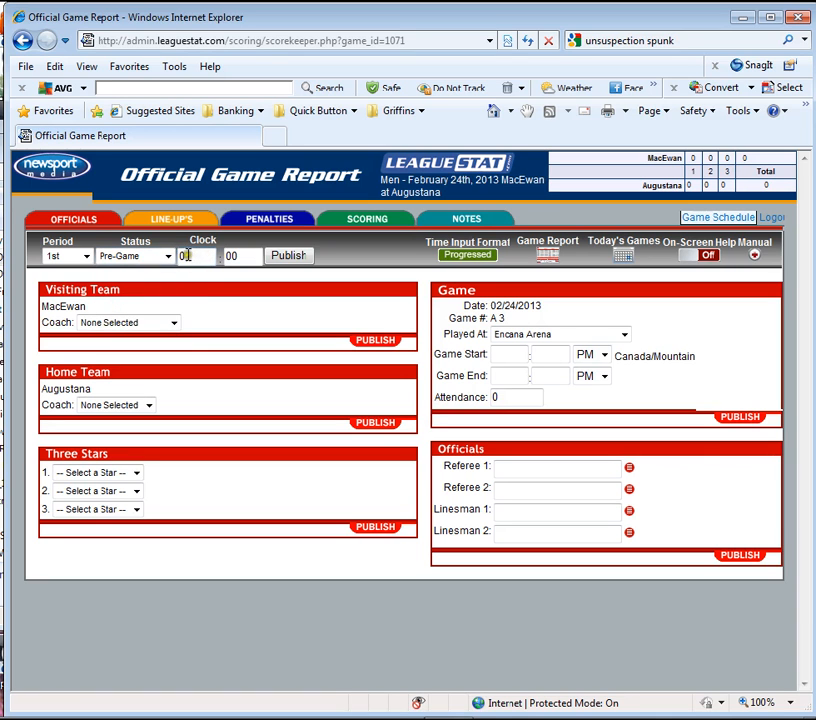
{"action": "double_click", "coordinate": [242, 256]}
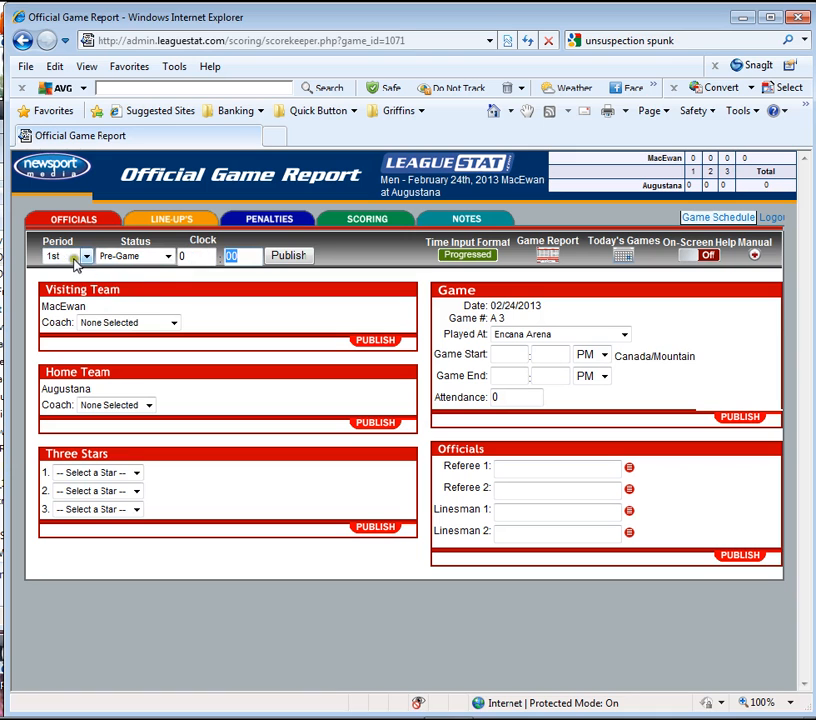
{"action": "left_click", "coordinate": [230, 256]}
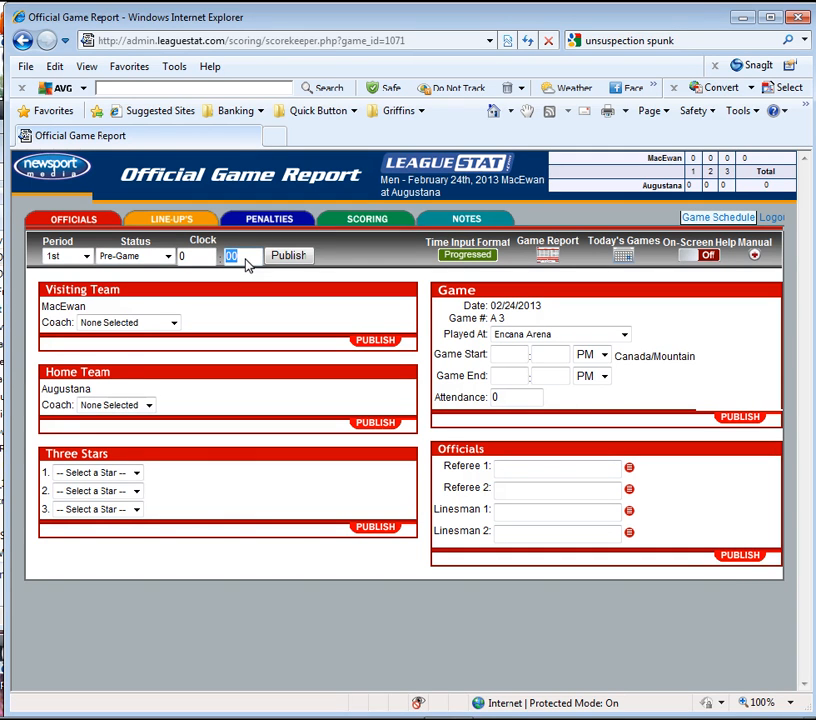
{"action": "left_click", "coordinate": [83, 258]}
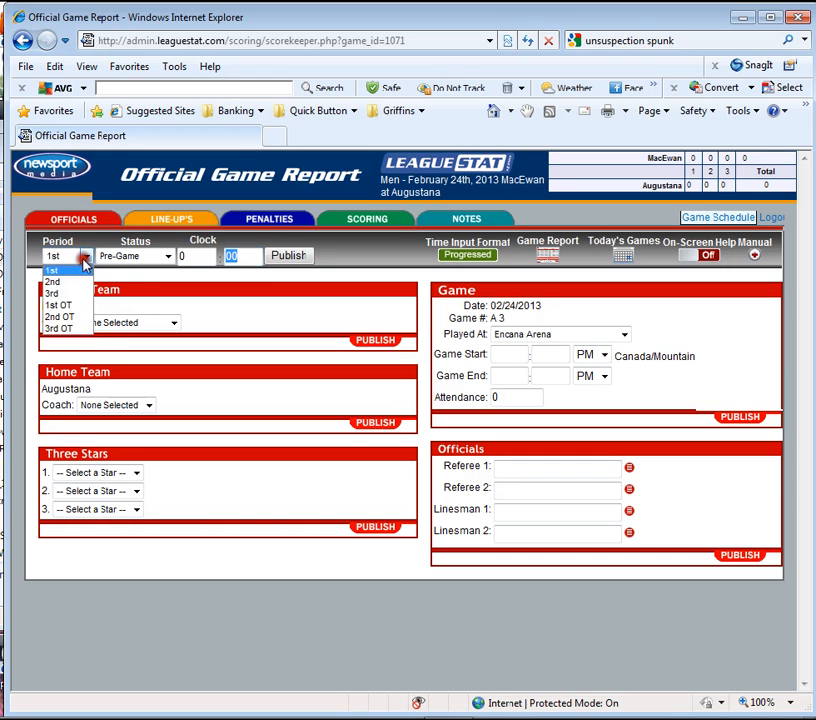
{"action": "left_click", "coordinate": [69, 295]}
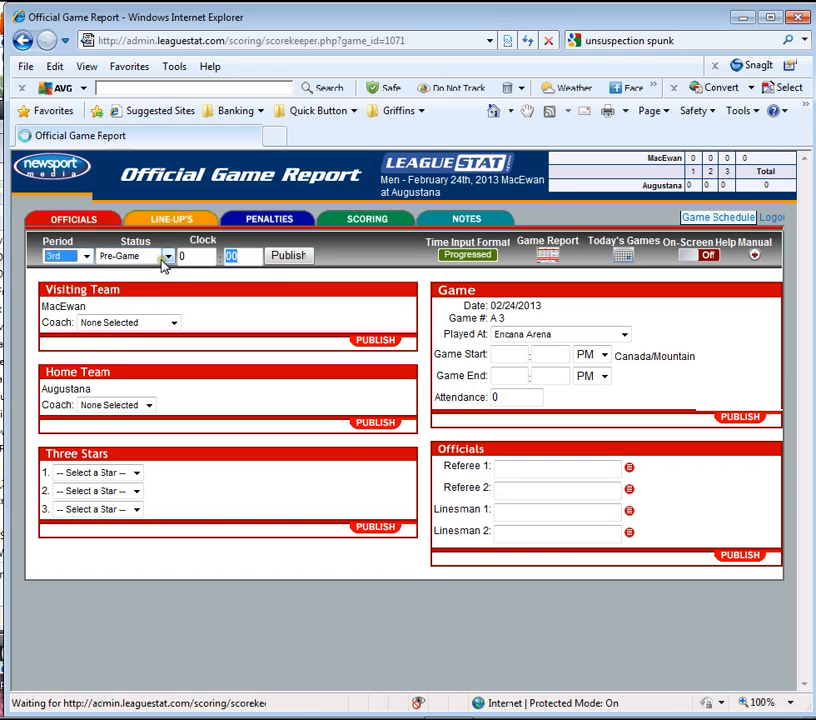
{"action": "left_click", "coordinate": [163, 258]}
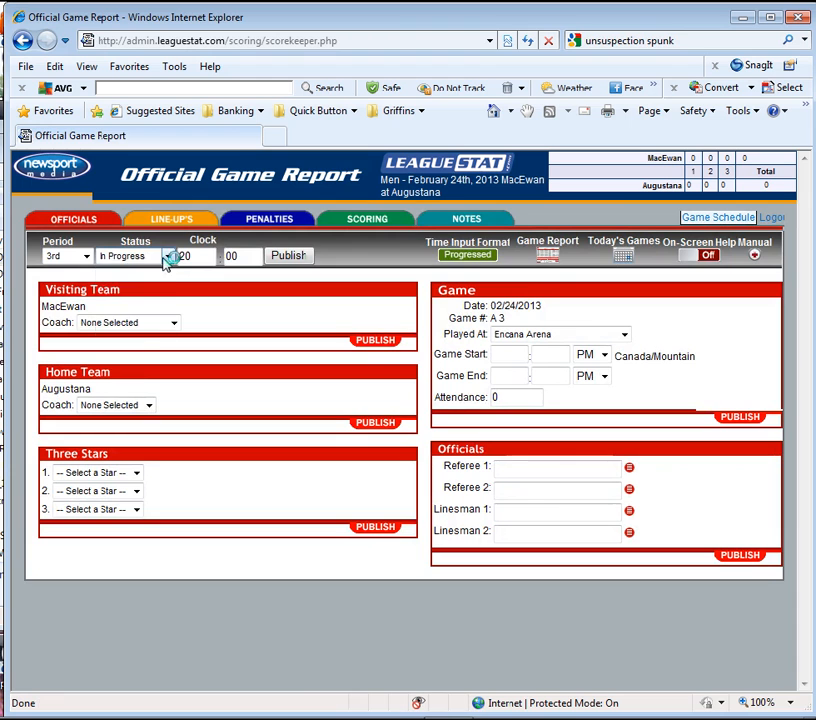
{"action": "left_click", "coordinate": [168, 257]}
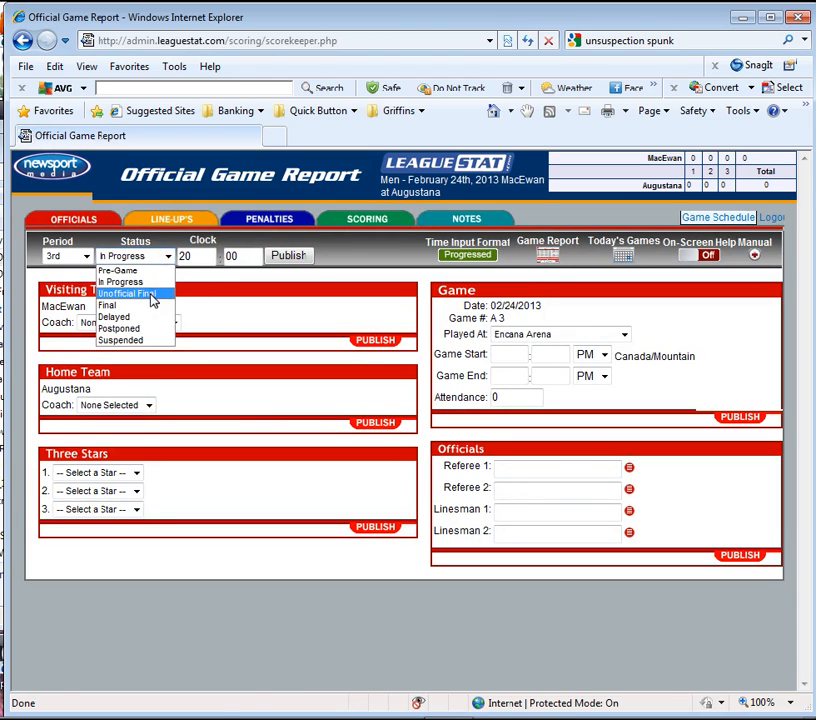
{"action": "left_click", "coordinate": [151, 296]}
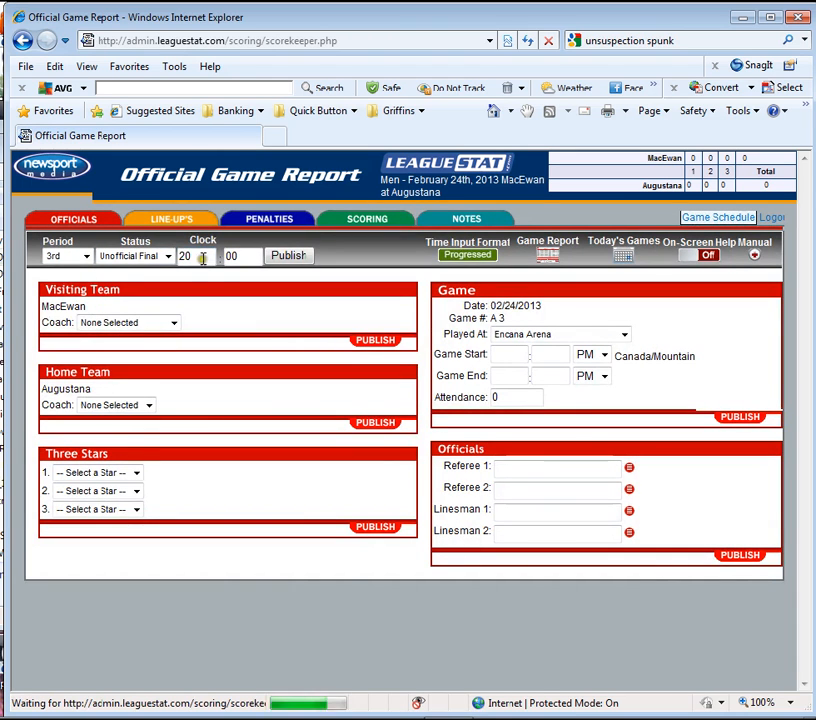
Step: Set the clock to 0:00 and publish the game header
{"action": "double_click", "coordinate": [202, 257]}
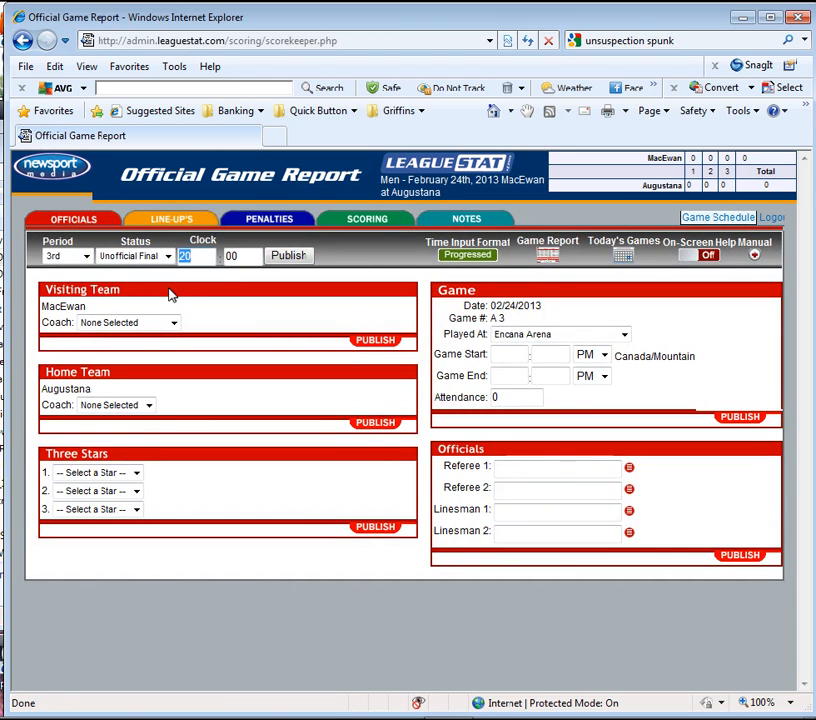
{"action": "type", "text": "0"}
{"action": "key", "text": "Tab"}
{"action": "type", "text": "0"}
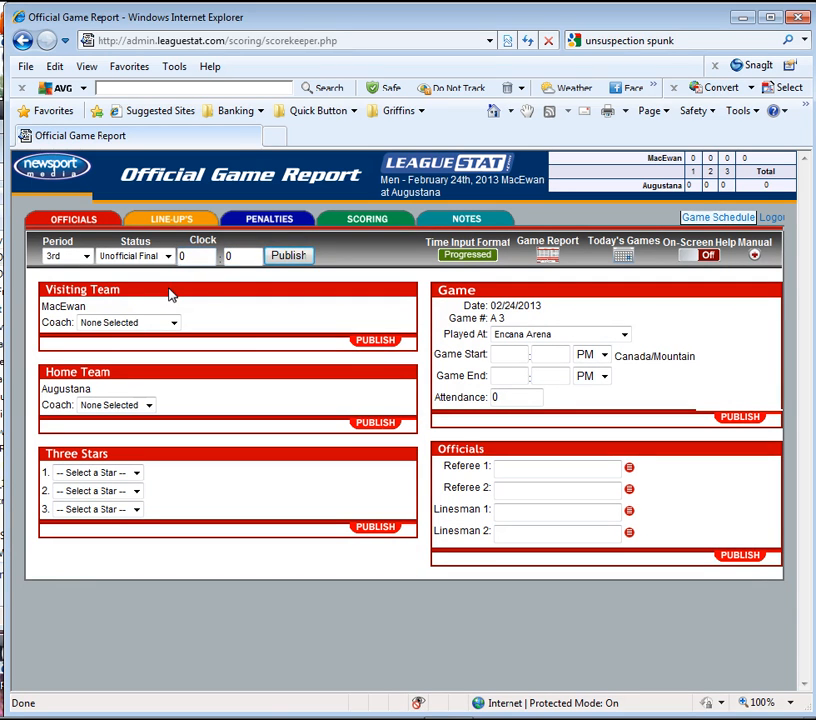
{"action": "left_click", "coordinate": [278, 260]}
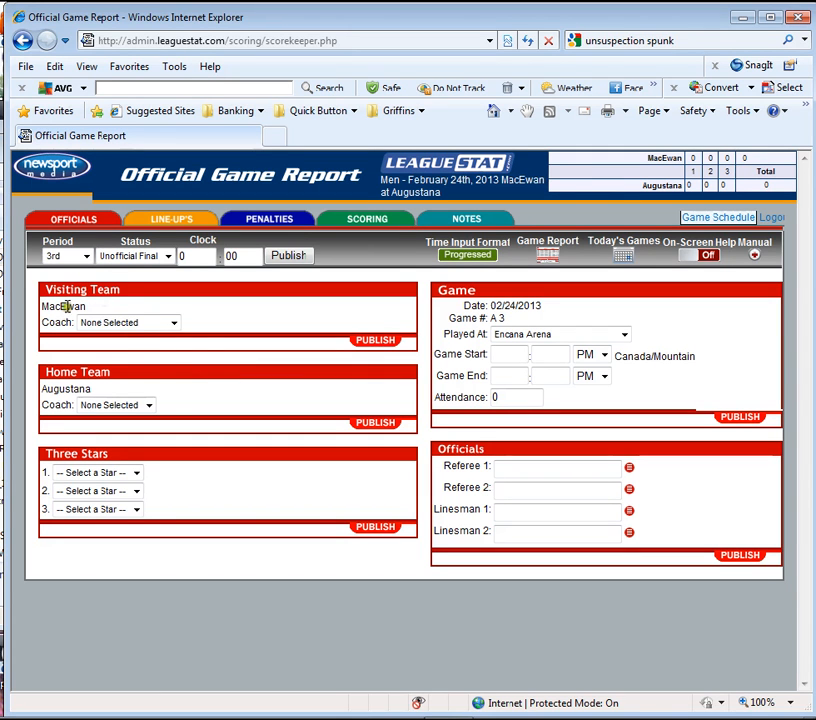
{"action": "left_click", "coordinate": [175, 322]}
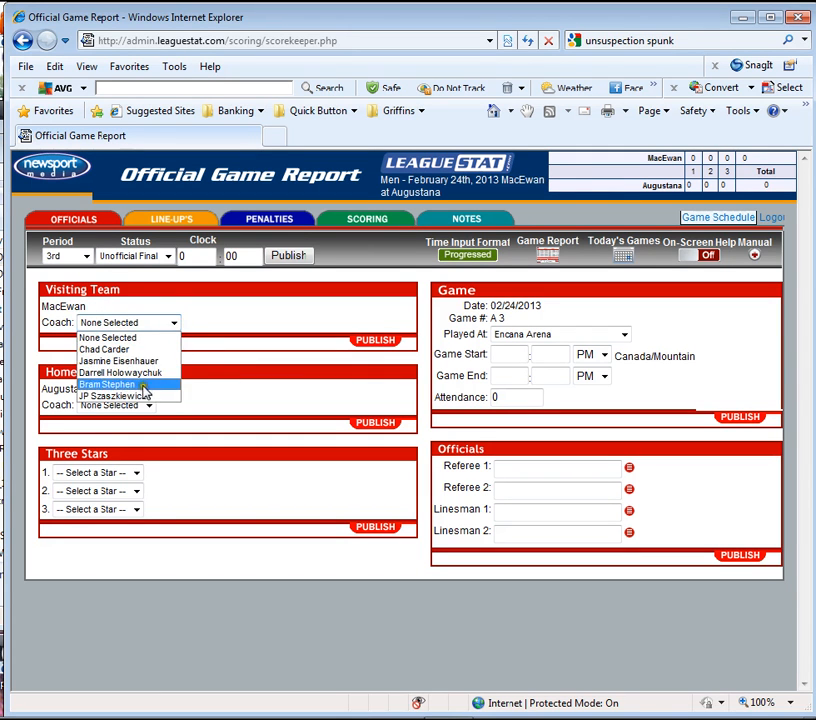
{"action": "left_click", "coordinate": [197, 338]}
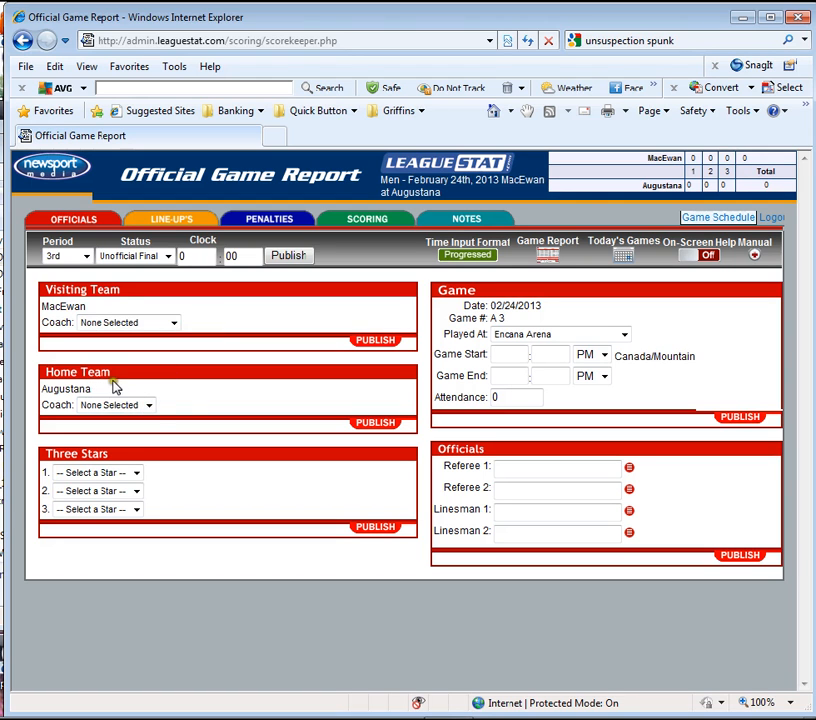
{"action": "left_click", "coordinate": [148, 405]}
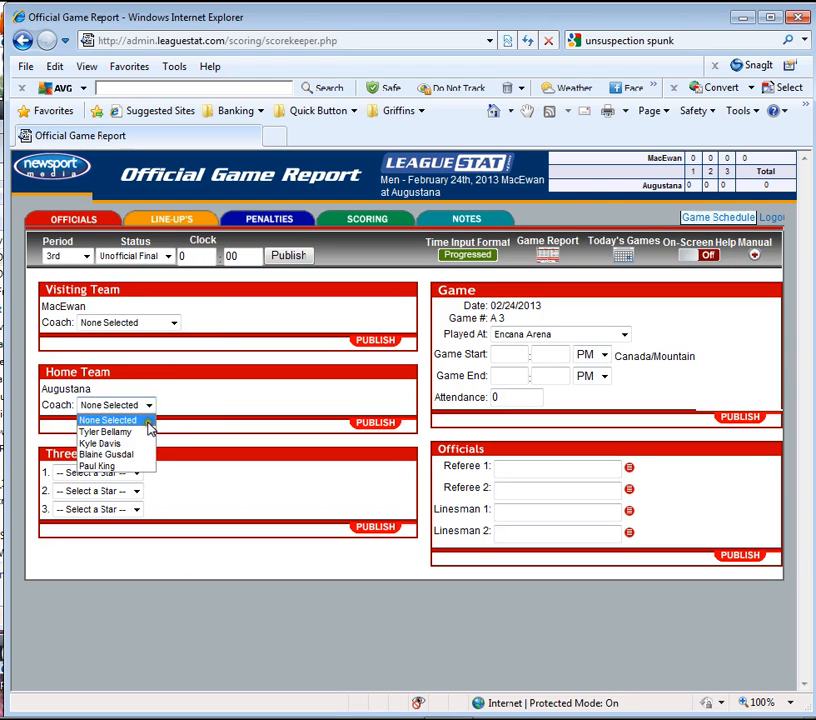
{"action": "left_click", "coordinate": [130, 454]}
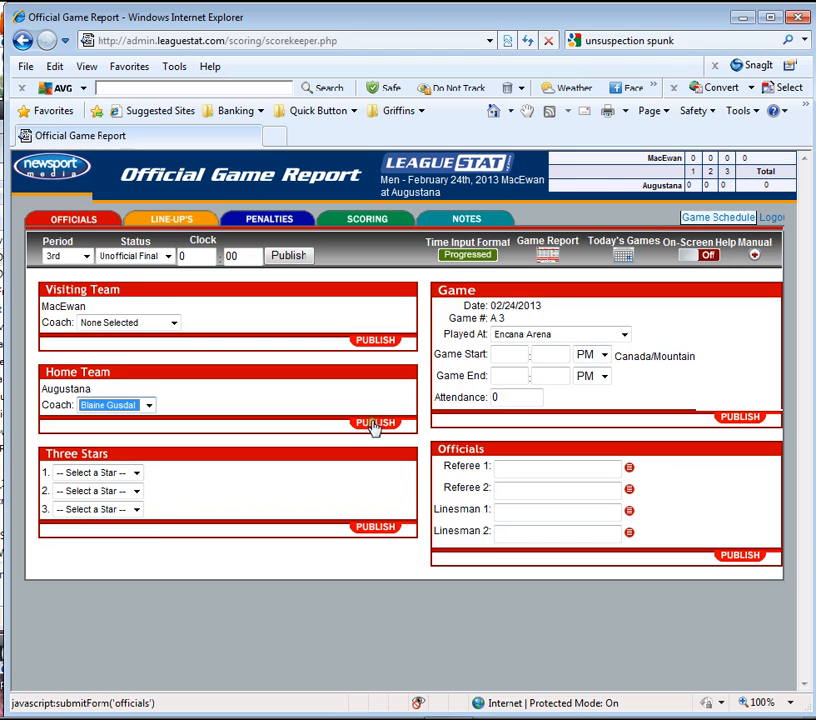
{"action": "left_click", "coordinate": [172, 323]}
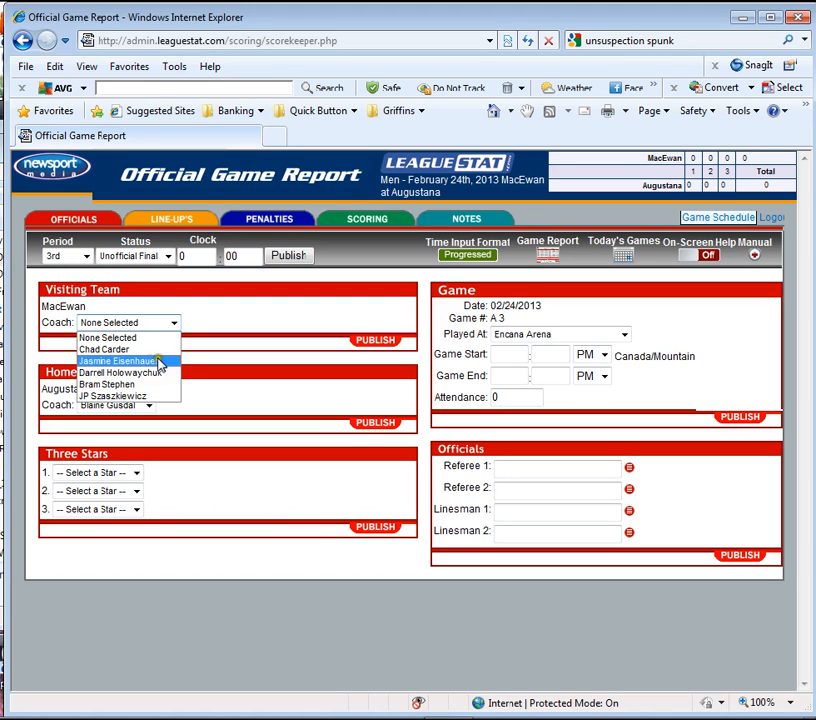
{"action": "left_click", "coordinate": [268, 343]}
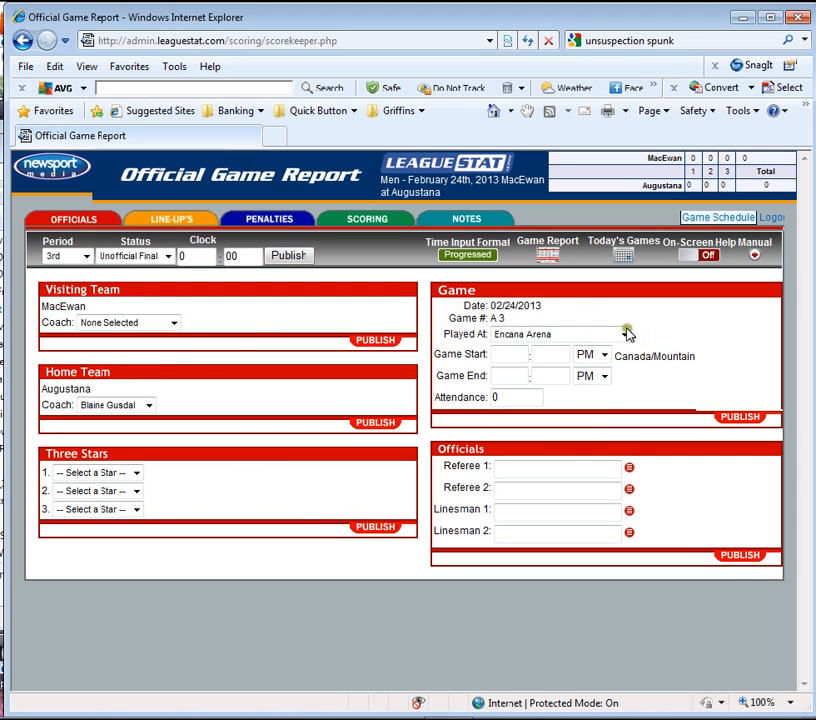
Step: Keep Encana Arena as venue, set a 7:00 PM start, and publish the game details
{"action": "left_click", "coordinate": [622, 335]}
{"action": "left_click", "coordinate": [668, 332]}
{"action": "left_click", "coordinate": [513, 356]}
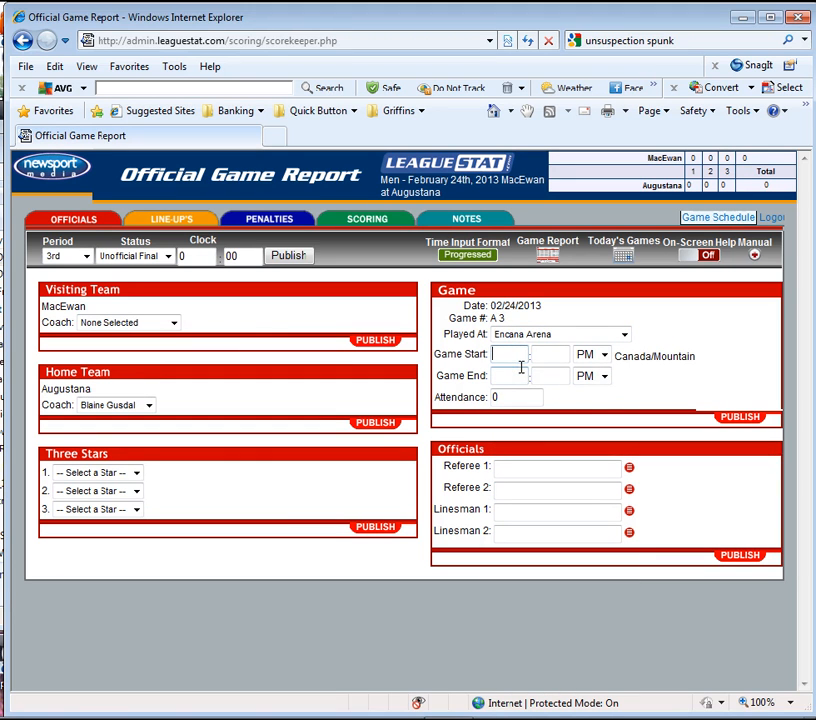
{"action": "type", "text": "7"}
{"action": "left_click", "coordinate": [519, 375]}
{"action": "left_click", "coordinate": [495, 398]}
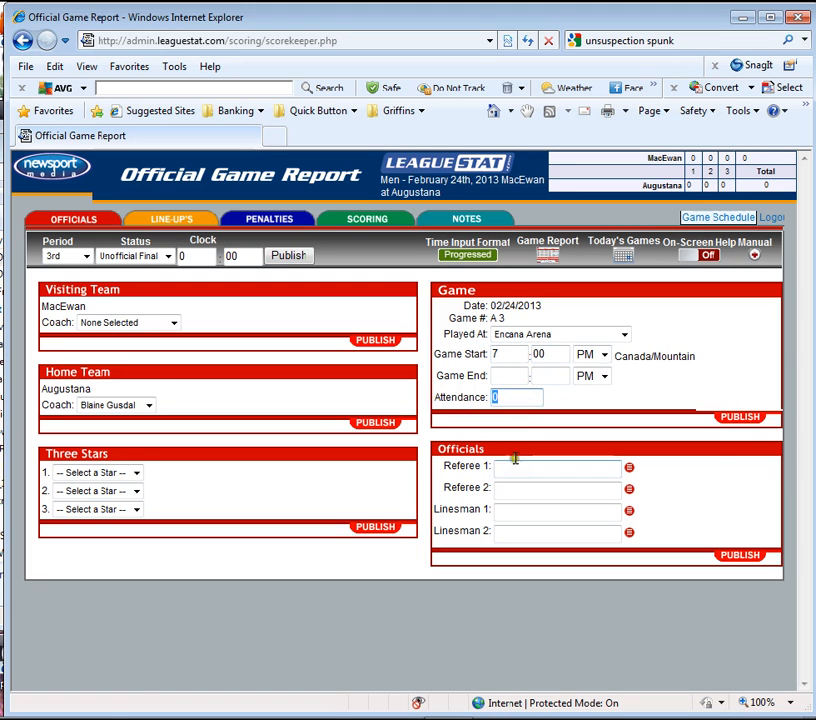
{"action": "left_click", "coordinate": [733, 421]}
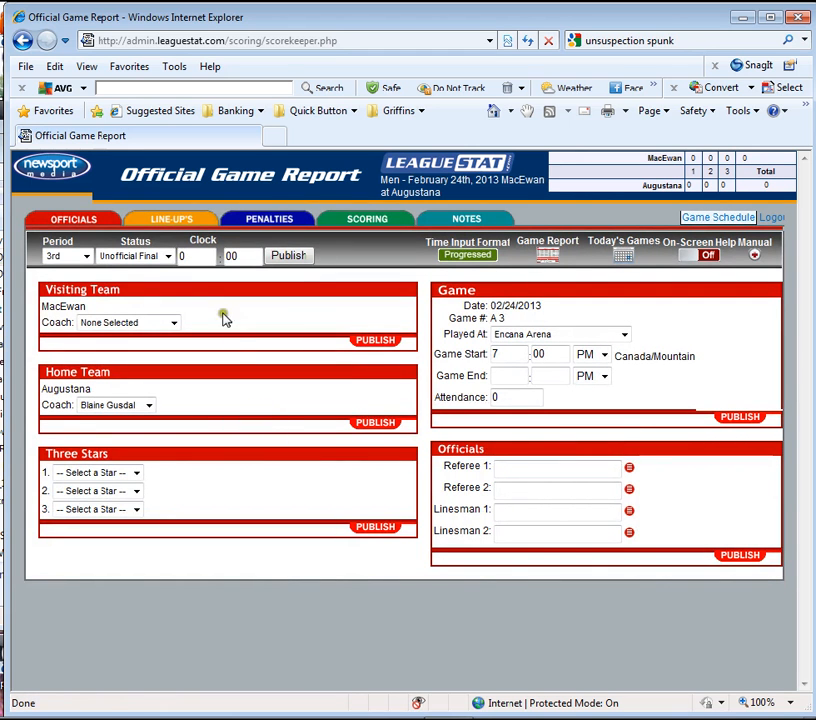
{"action": "left_click", "coordinate": [167, 224]}
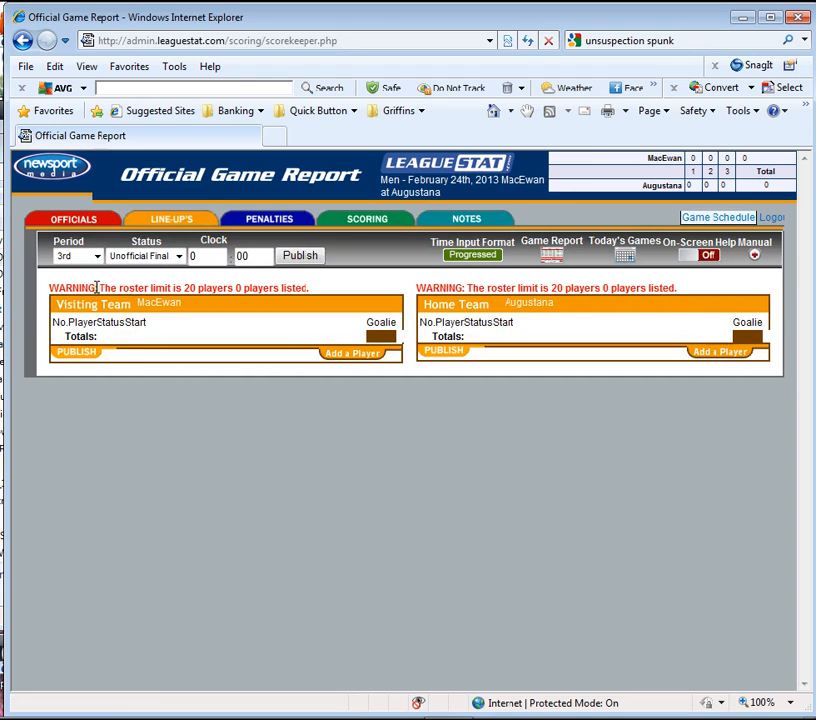
Step: Highlight the 20-player roster warning and open MacEwan's roster for the visiting team
{"action": "left_click_drag", "start_coordinate": [98, 286], "coordinate": [303, 287]}
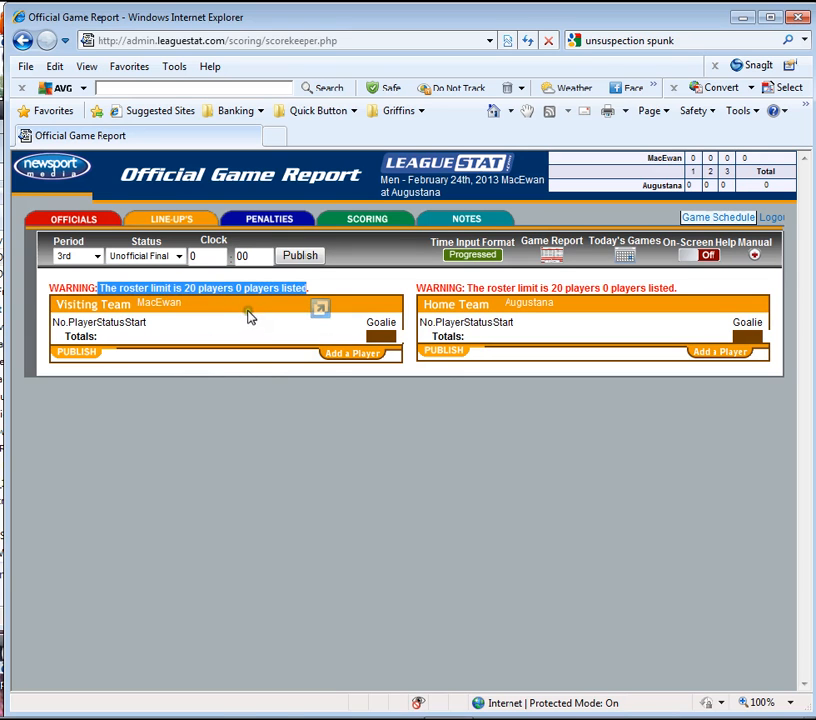
{"action": "left_click", "coordinate": [337, 356]}
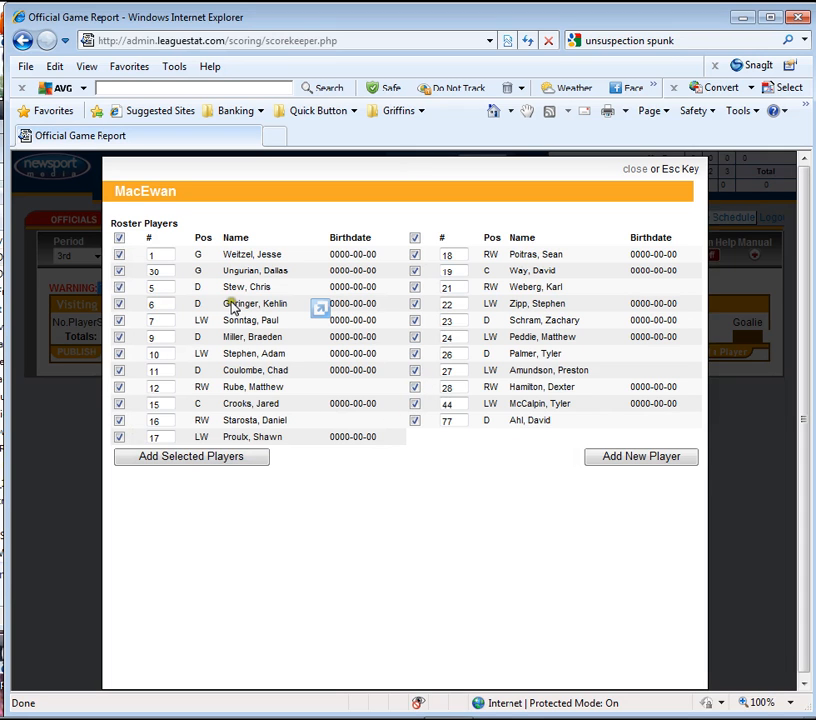
Step: Add MacEwan's players except #24 and #27, changing jersey 9 to 8
{"action": "left_click", "coordinate": [414, 340]}
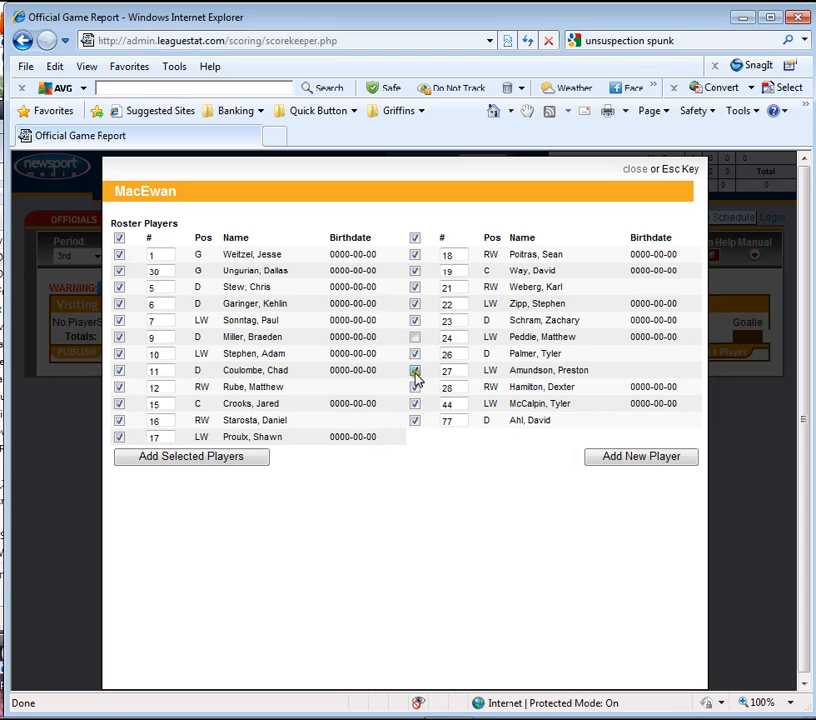
{"action": "left_click", "coordinate": [416, 372]}
{"action": "left_click", "coordinate": [416, 372]}
{"action": "double_click", "coordinate": [155, 337]}
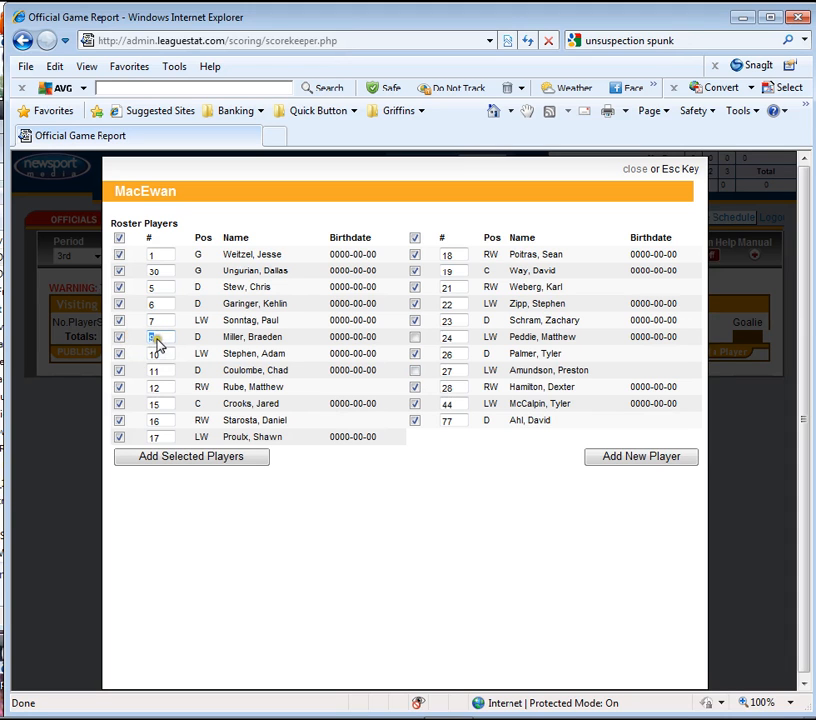
{"action": "left_click", "coordinate": [156, 337]}
{"action": "left_click_drag", "start_coordinate": [159, 338], "coordinate": [132, 339]}
{"action": "left_click", "coordinate": [175, 460]}
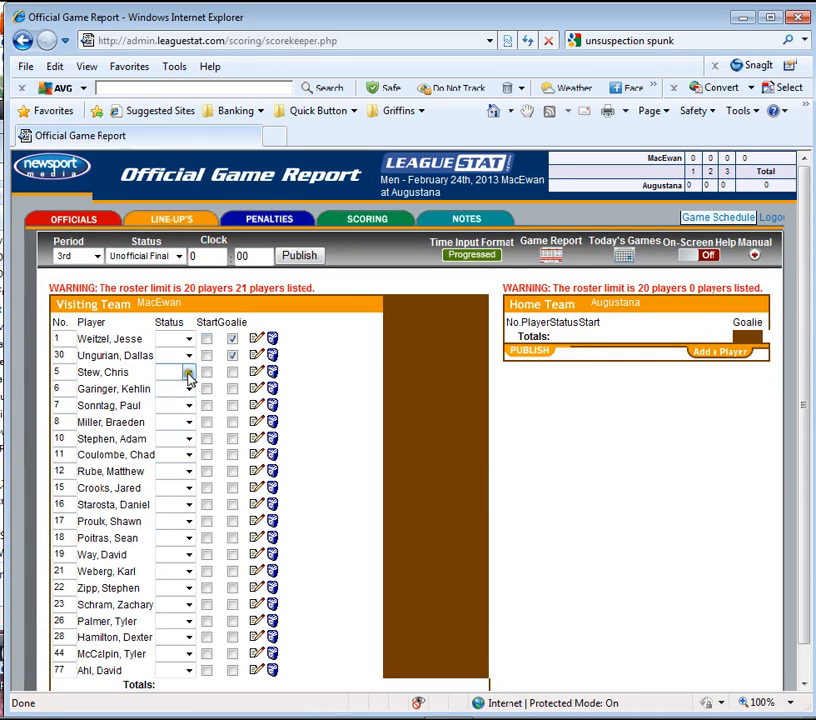
Step: Change jersey 23 to 24, publish MacEwan's line-up, and flag goalies #1 and #30
{"action": "left_click_drag", "start_coordinate": [50, 287], "coordinate": [328, 286]}
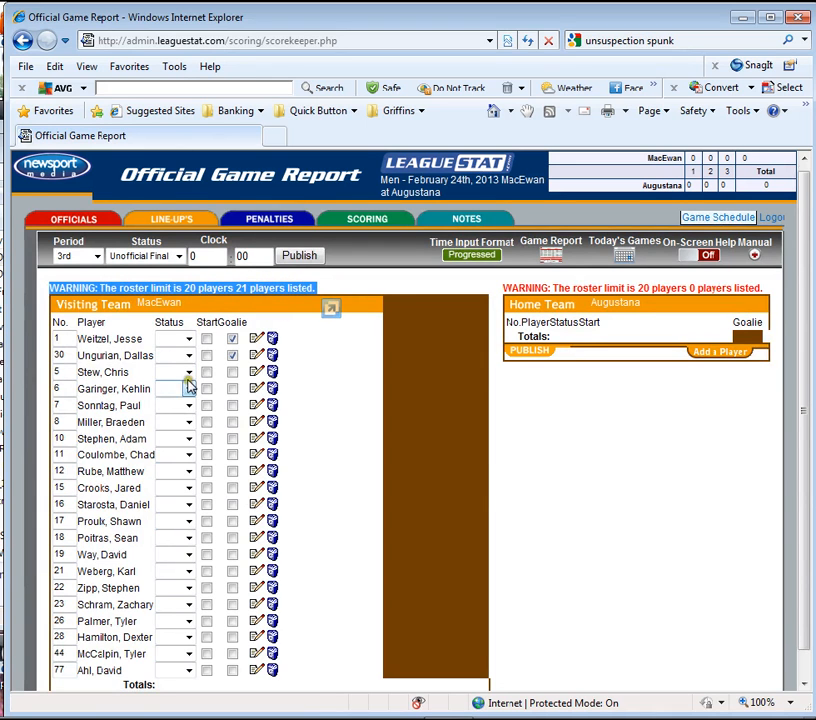
{"action": "scroll", "coordinate": [188, 385], "scroll_direction": "down", "scroll_amount": 1}
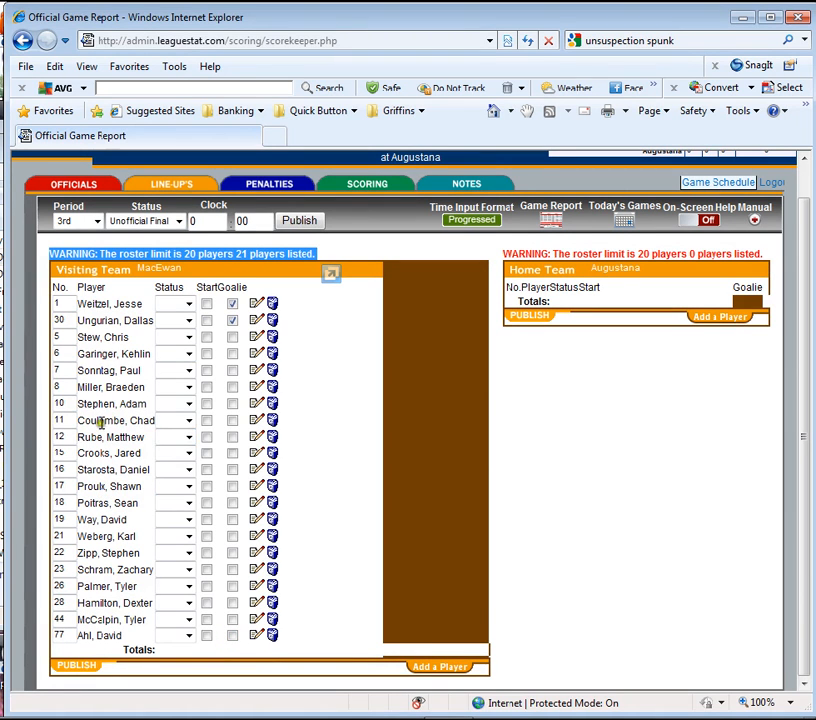
{"action": "left_click", "coordinate": [271, 425]}
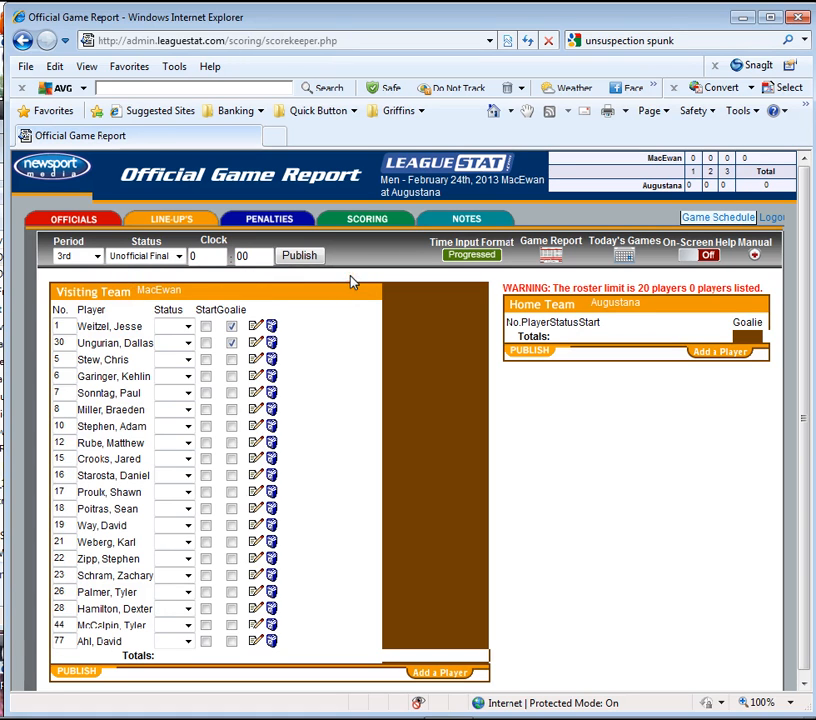
{"action": "double_click", "coordinate": [63, 576]}
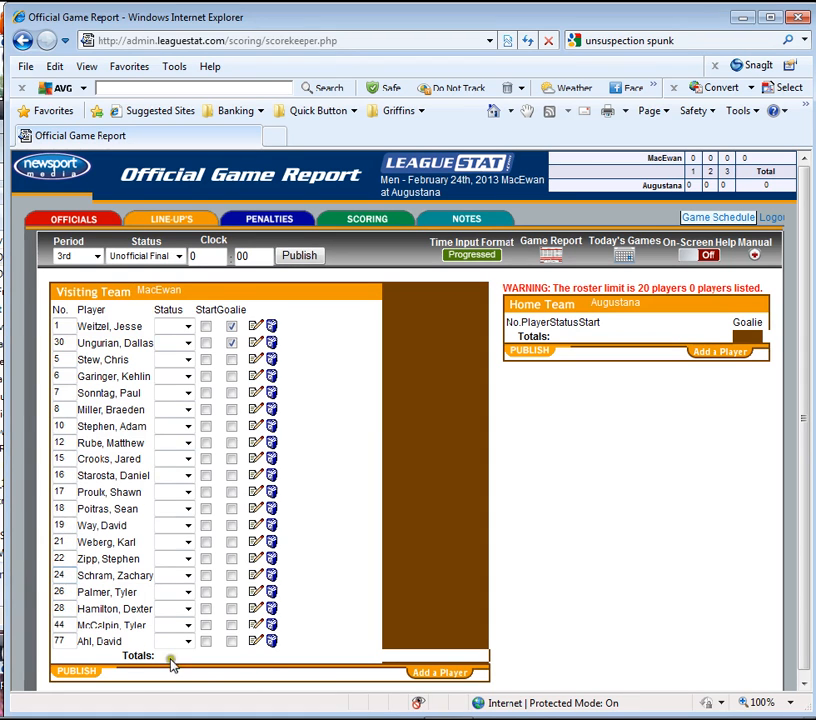
{"action": "left_click", "coordinate": [80, 671]}
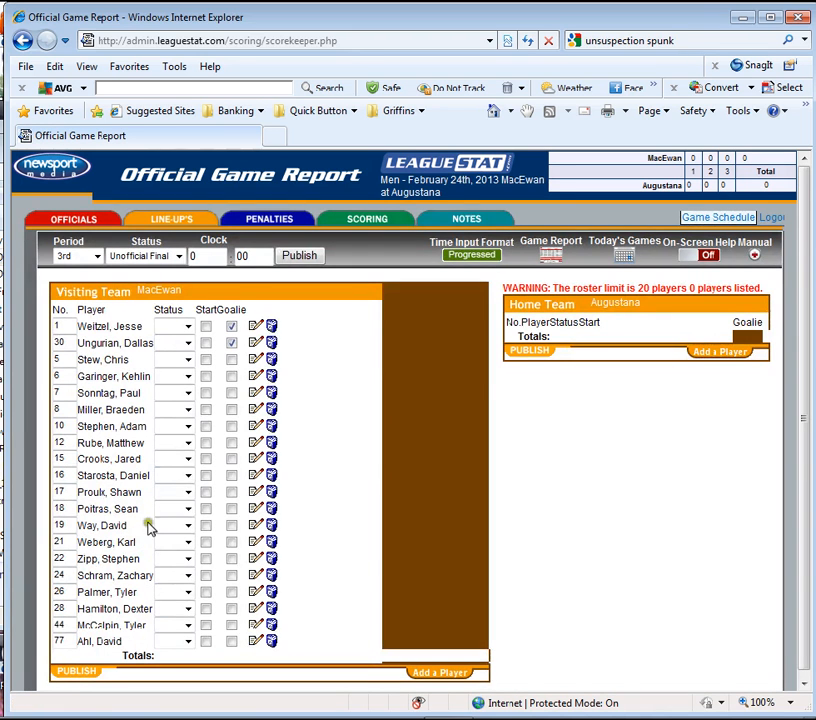
{"action": "left_click", "coordinate": [231, 342]}
Step: Mark MacEwan starters #1, 8, 17, 19, 22 and 26 and publish the visiting line-up
{"action": "left_click", "coordinate": [205, 329]}
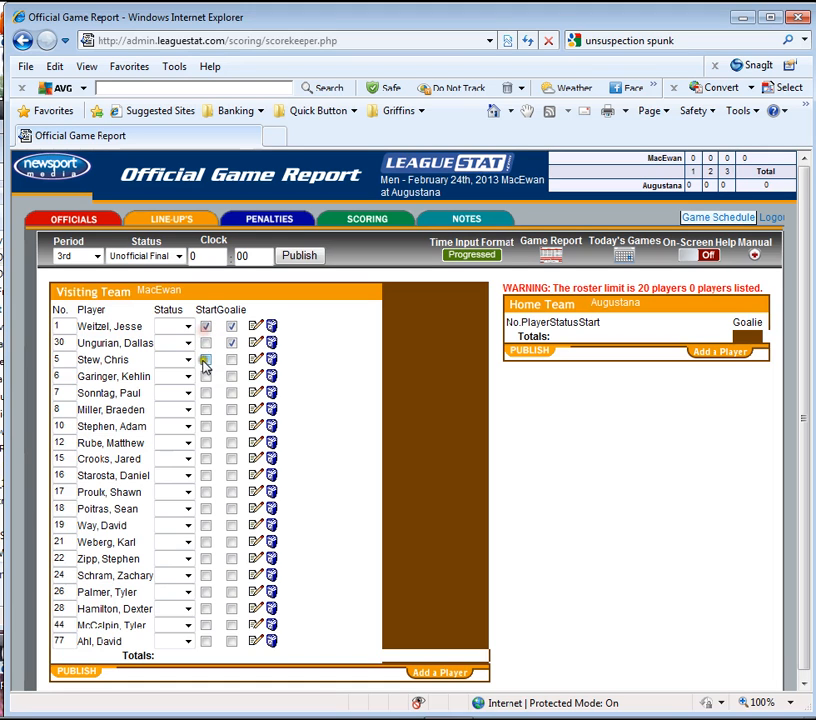
{"action": "left_click", "coordinate": [204, 412]}
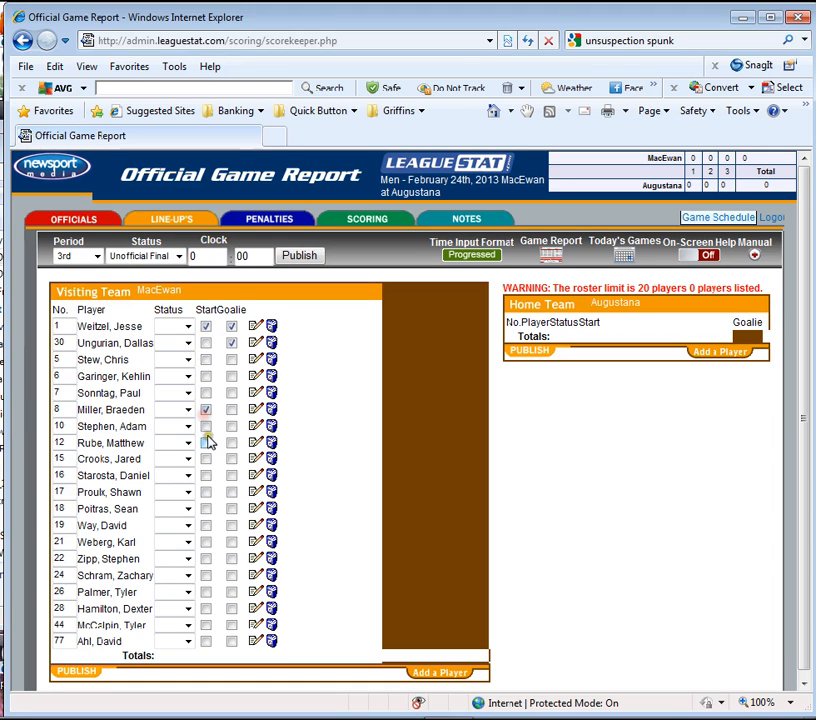
{"action": "left_click", "coordinate": [205, 492]}
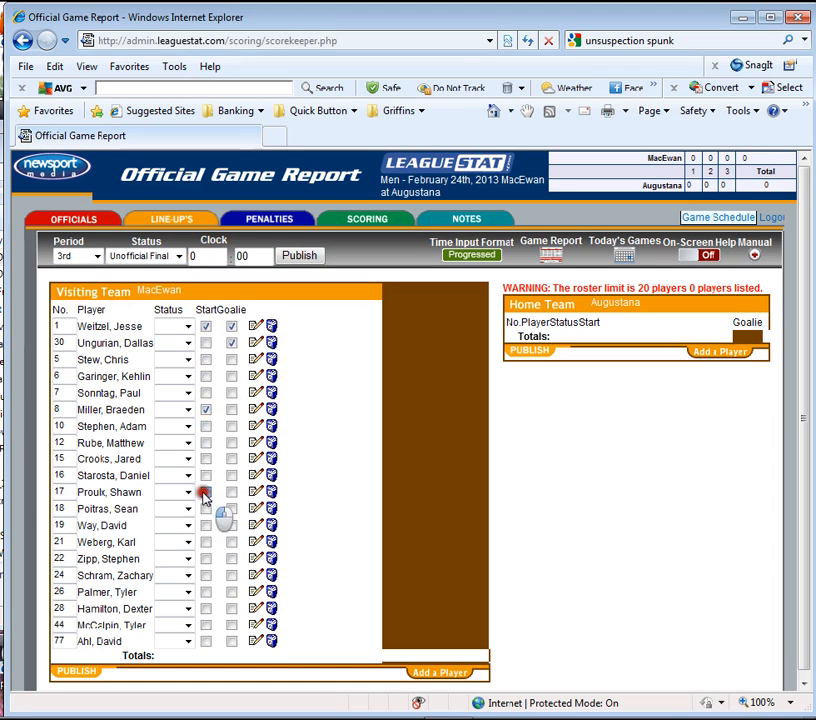
{"action": "left_click", "coordinate": [205, 560]}
{"action": "left_click", "coordinate": [206, 592]}
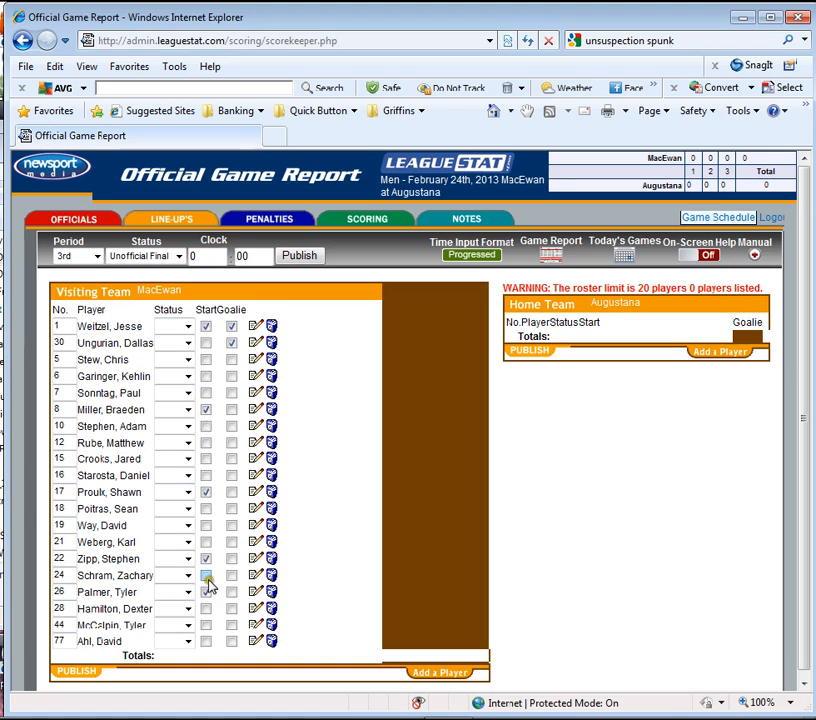
{"action": "left_click", "coordinate": [206, 526]}
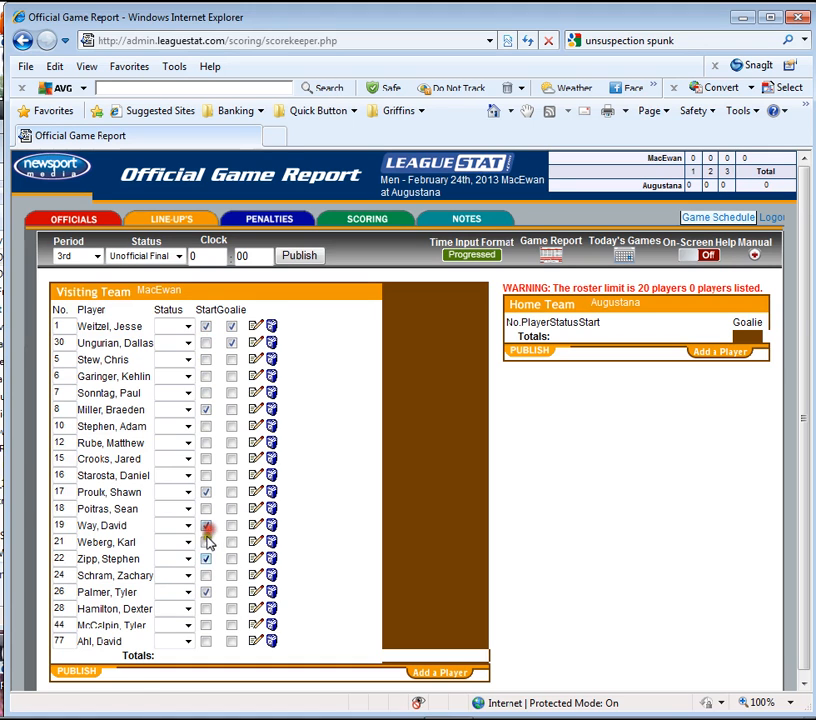
{"action": "left_click", "coordinate": [66, 671]}
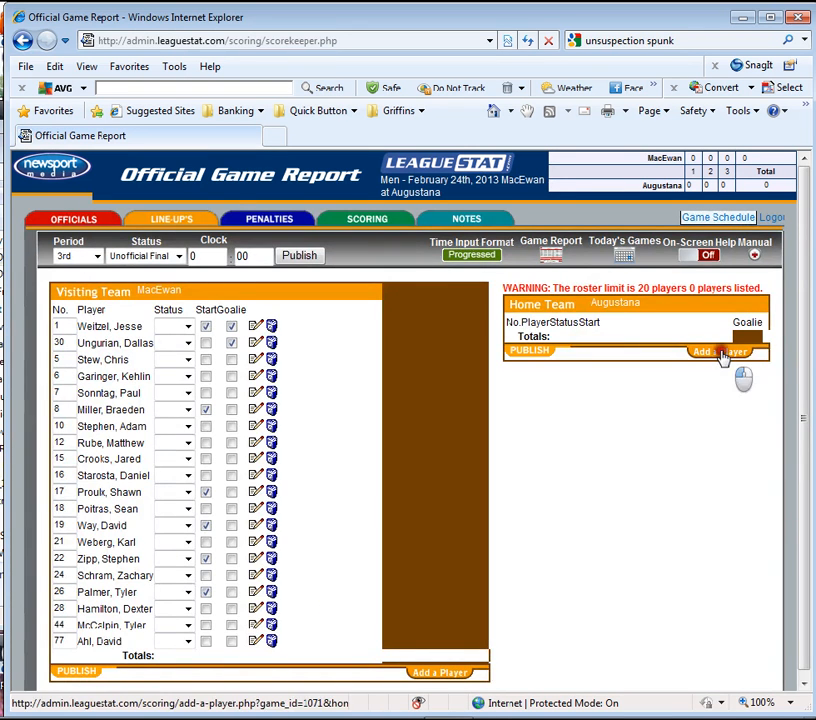
{"action": "left_click", "coordinate": [720, 353]}
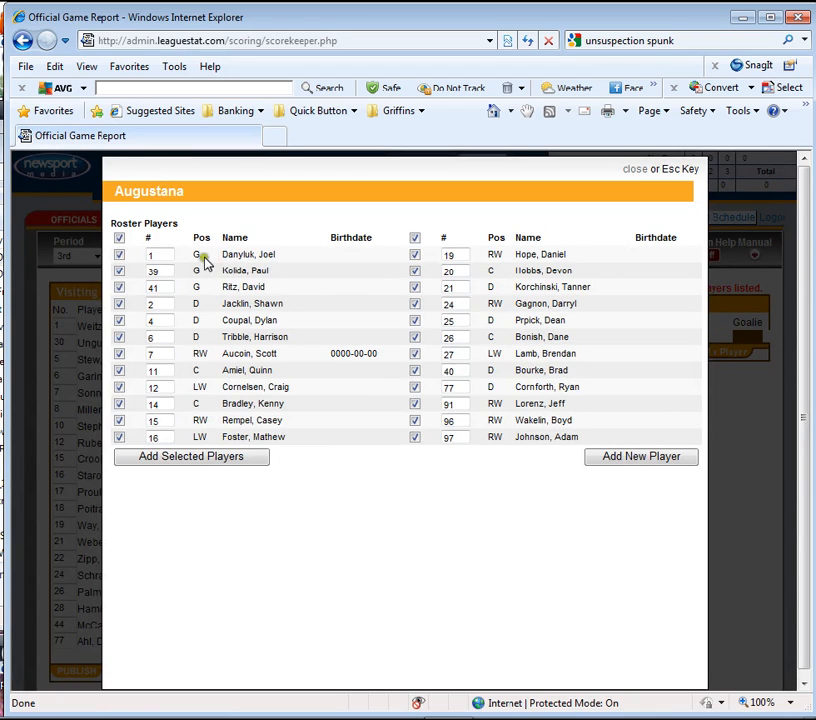
Step: Select all Augustana players except #4, #12 and #24 and add them to the home line-up
{"action": "left_click", "coordinate": [119, 237]}
{"action": "left_click", "coordinate": [415, 238]}
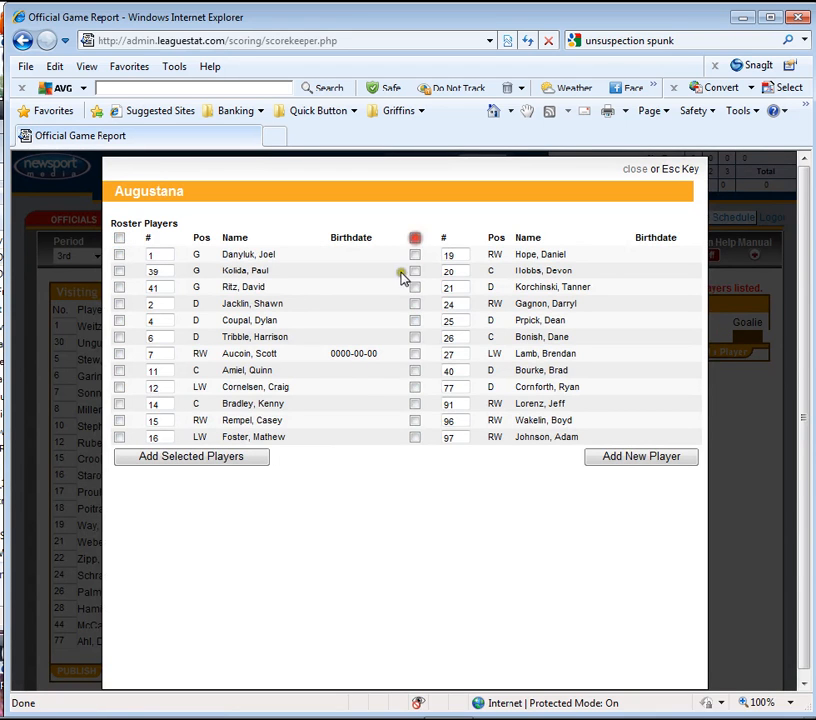
{"action": "left_click", "coordinate": [119, 237]}
{"action": "left_click", "coordinate": [415, 238]}
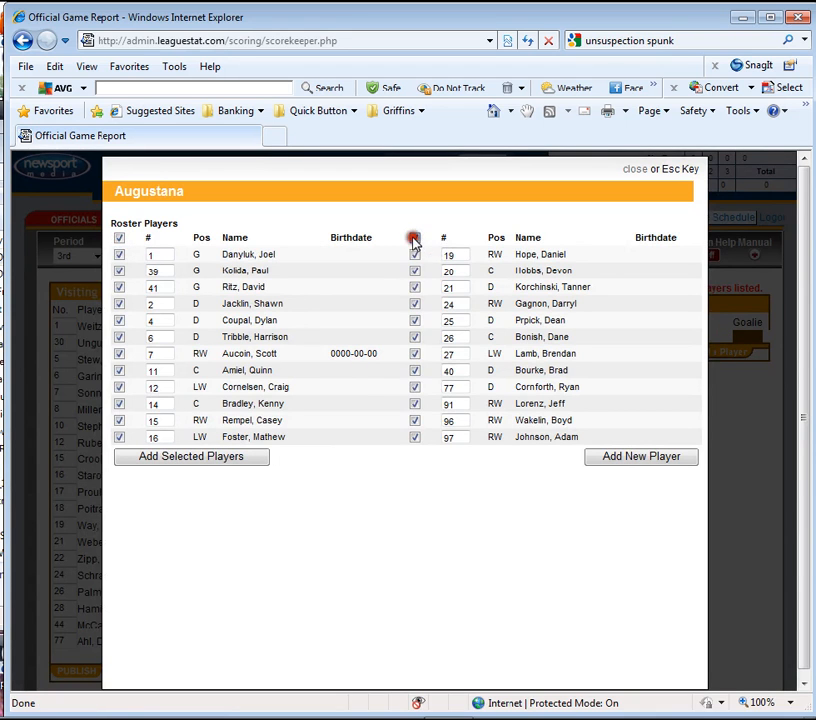
{"action": "left_click", "coordinate": [415, 304]}
{"action": "left_click", "coordinate": [118, 388]}
{"action": "left_click", "coordinate": [119, 320]}
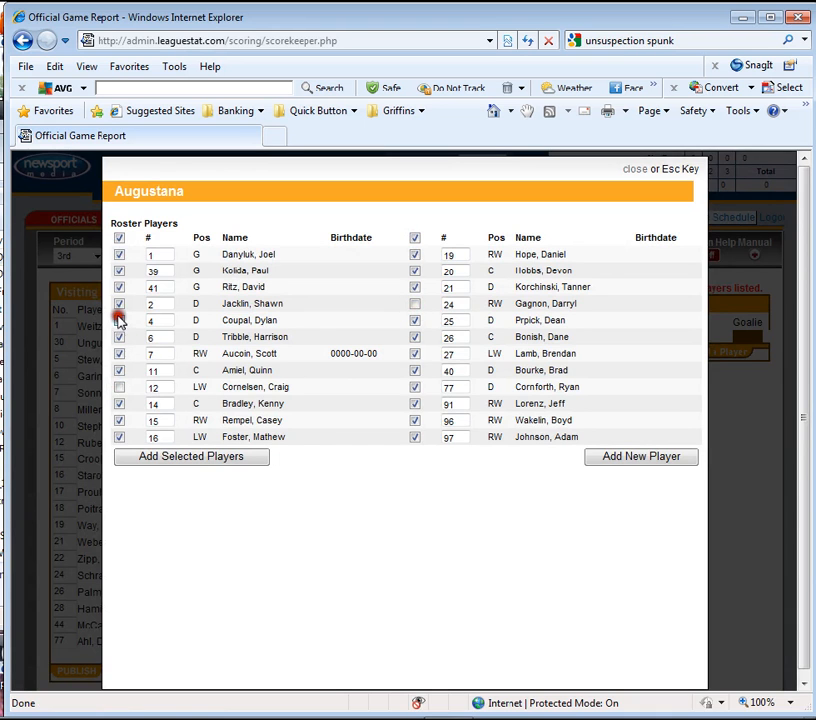
{"action": "left_click", "coordinate": [160, 458]}
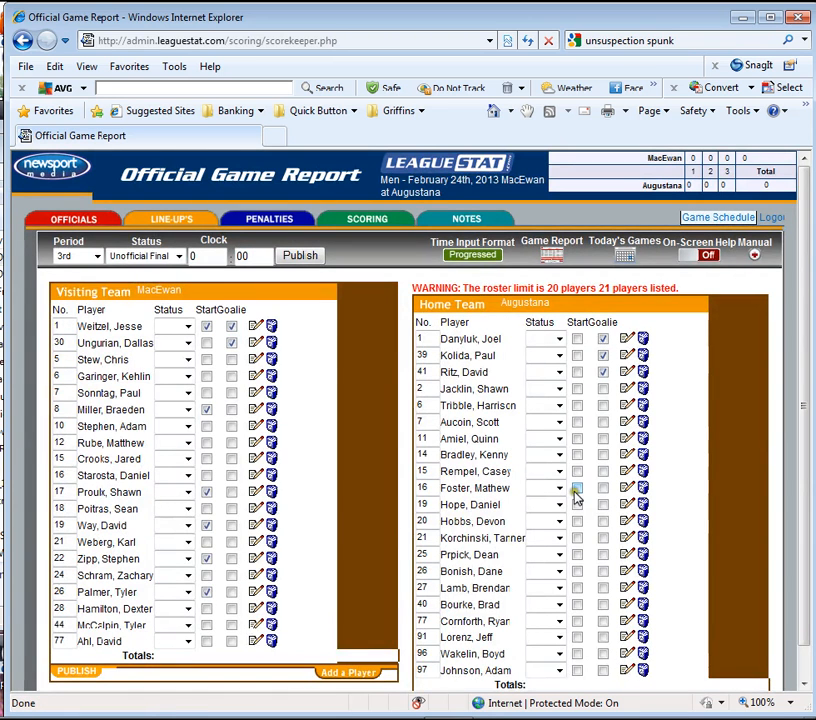
Step: Edit #27's line-up entry and drop #41 from Augustana's dressed goalies
{"action": "scroll", "coordinate": [577, 497], "scroll_direction": "down", "scroll_amount": 1}
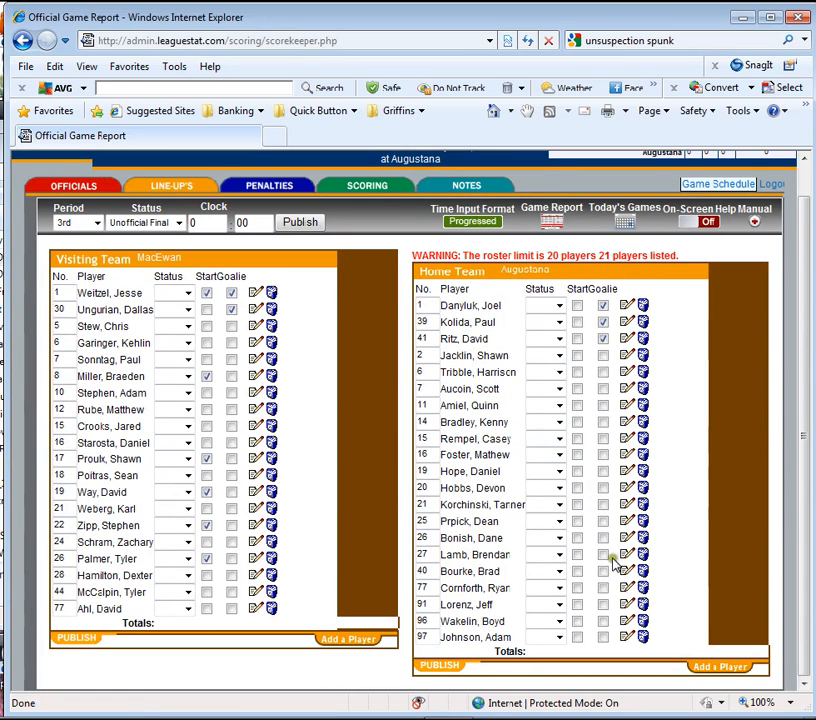
{"action": "left_click", "coordinate": [644, 557]}
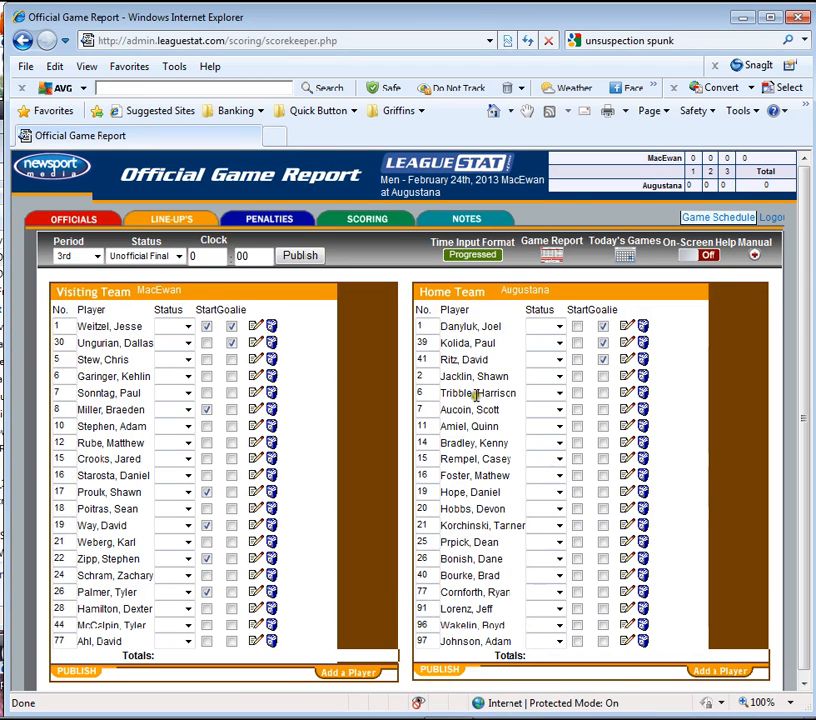
{"action": "left_click", "coordinate": [603, 359]}
{"action": "left_click", "coordinate": [602, 360]}
{"action": "left_click", "coordinate": [601, 362]}
Step: Mark #39, 7, 16, 21, 40 and 96 as starters and publish Augustana's lineup
{"action": "left_click", "coordinate": [577, 342]}
{"action": "left_click", "coordinate": [577, 409]}
{"action": "left_click", "coordinate": [577, 475]}
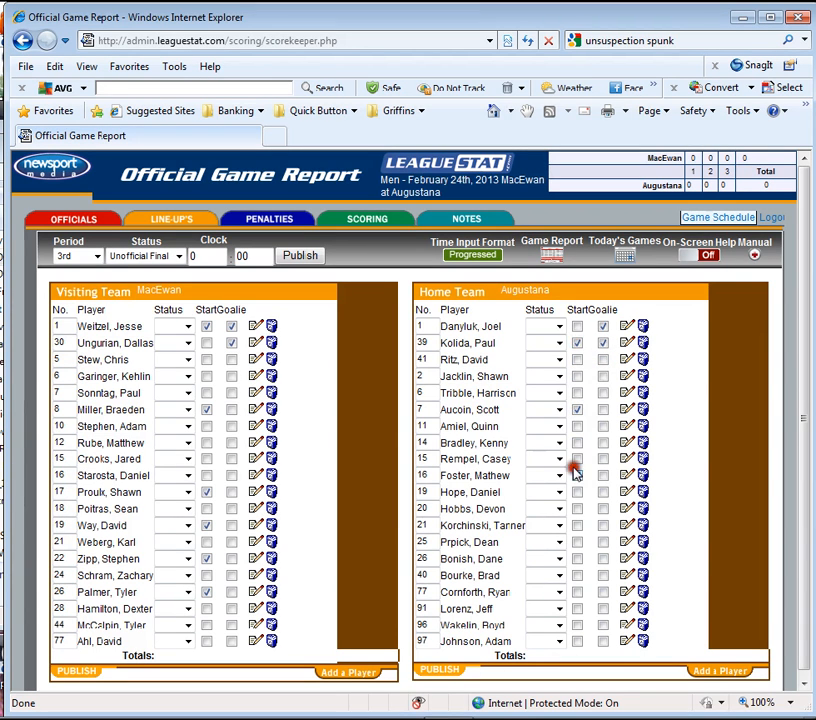
{"action": "left_click", "coordinate": [577, 525]}
{"action": "left_click", "coordinate": [577, 575]}
{"action": "left_click", "coordinate": [577, 625]}
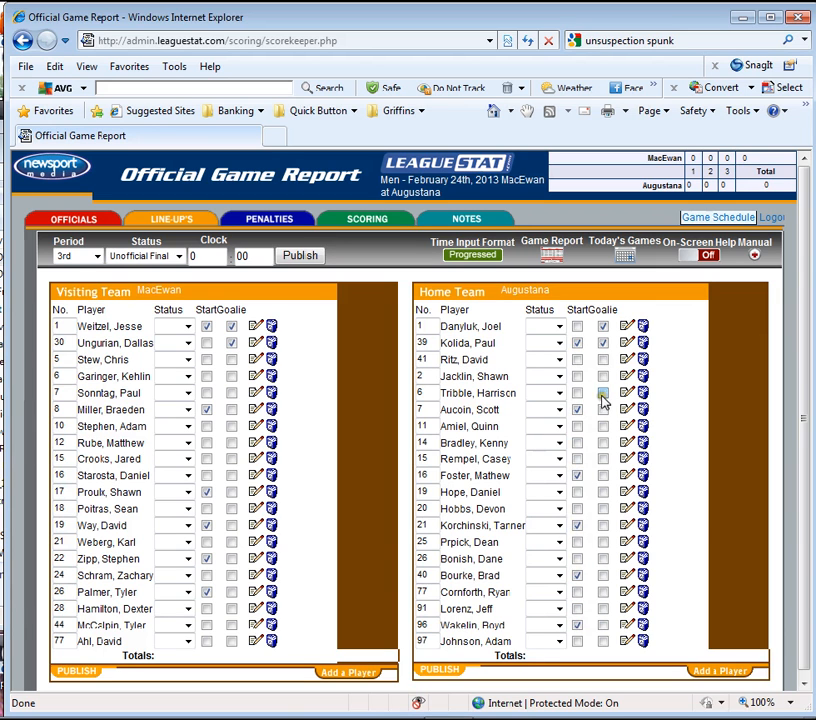
{"action": "left_click", "coordinate": [437, 672]}
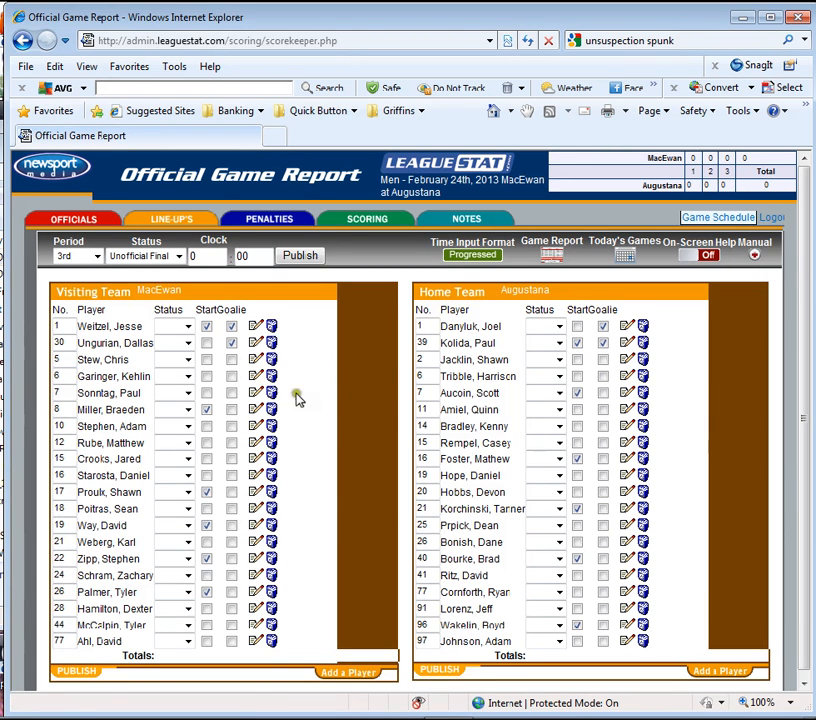
{"action": "scroll", "coordinate": [364, 536], "scroll_direction": "down", "scroll_amount": 1}
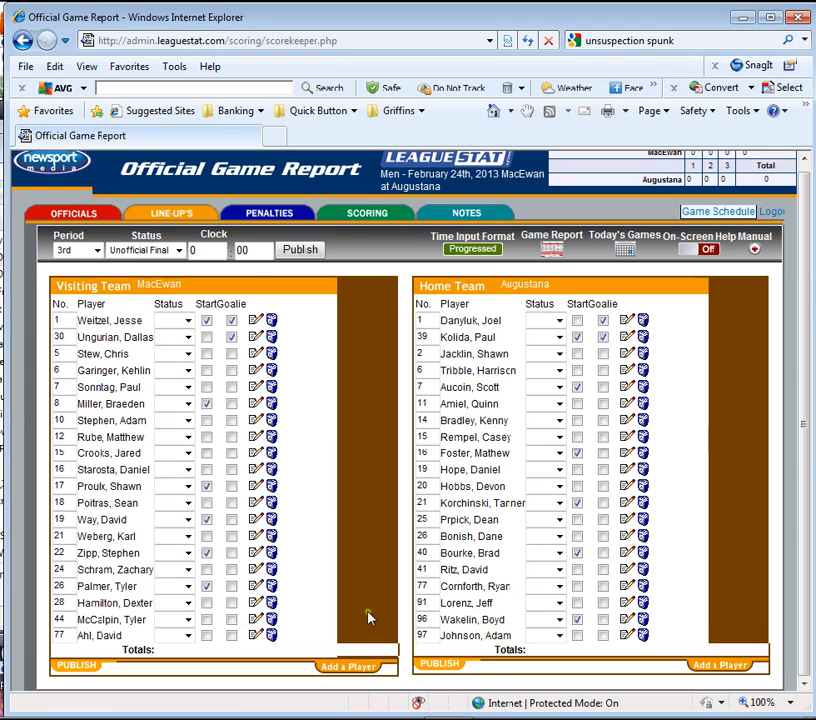
Step: Begin adding a player to Augustana's roster with jersey number 27
{"action": "left_click", "coordinate": [718, 672]}
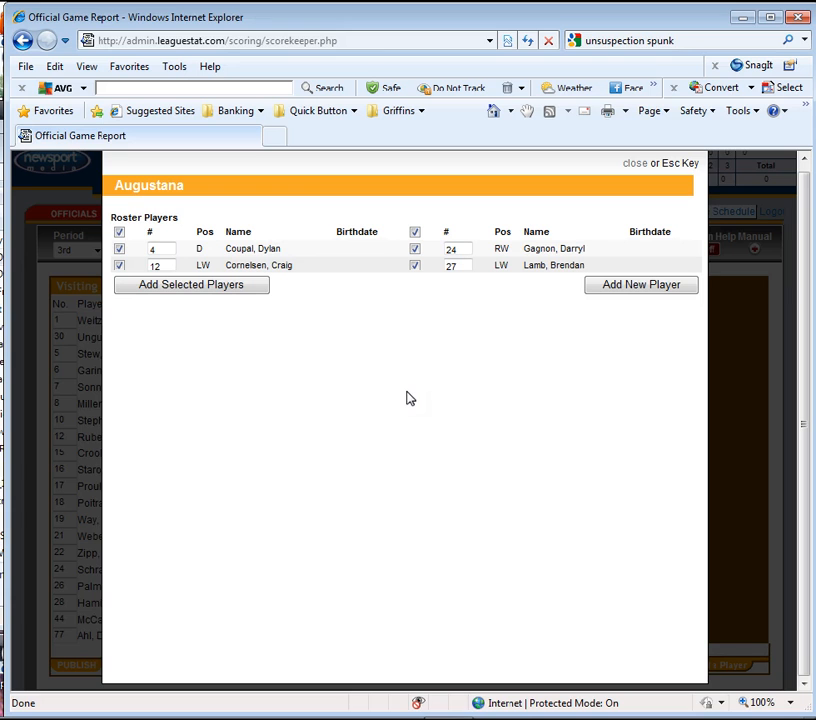
{"action": "left_click", "coordinate": [449, 265]}
{"action": "type", "text": "27"}
Step: Search the player by first and last name and transfer the existing #99 defenceman to Augustana
{"action": "left_click", "coordinate": [604, 289]}
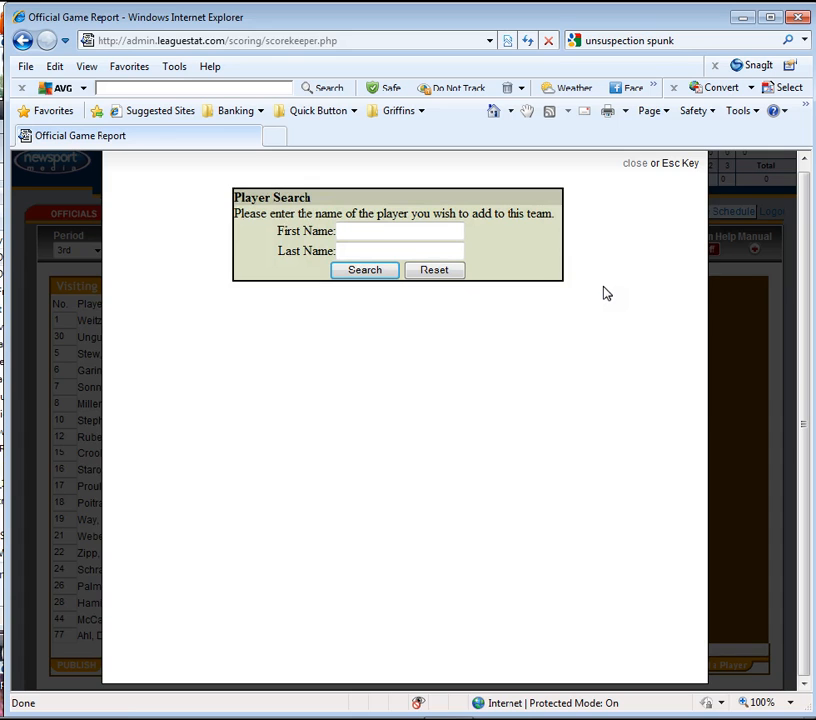
{"action": "left_click", "coordinate": [420, 231]}
{"action": "key", "text": "Tab"}
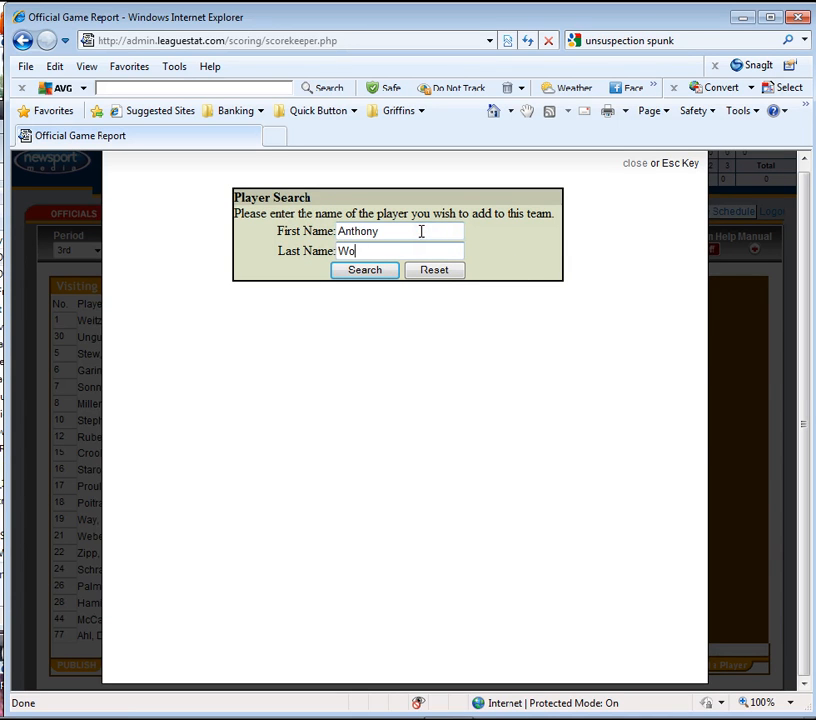
{"action": "left_click", "coordinate": [370, 271]}
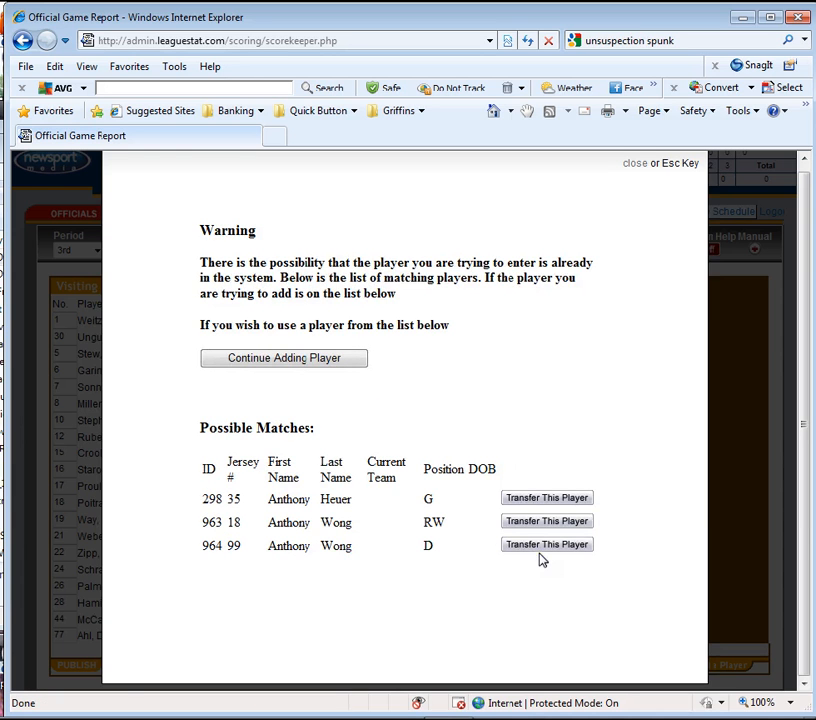
{"action": "left_click", "coordinate": [538, 548]}
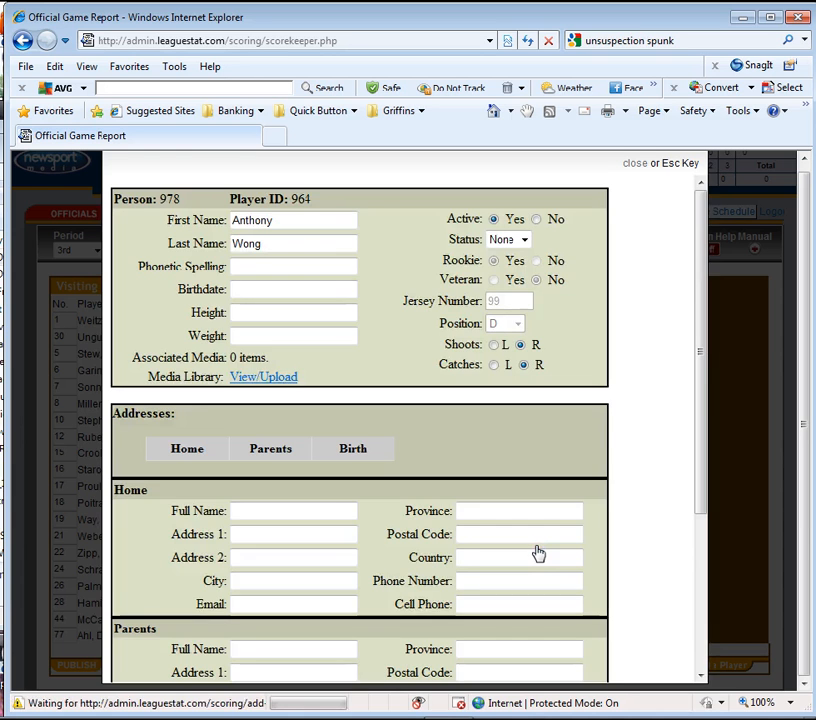
{"action": "scroll", "coordinate": [539, 552], "scroll_direction": "down", "scroll_amount": 10}
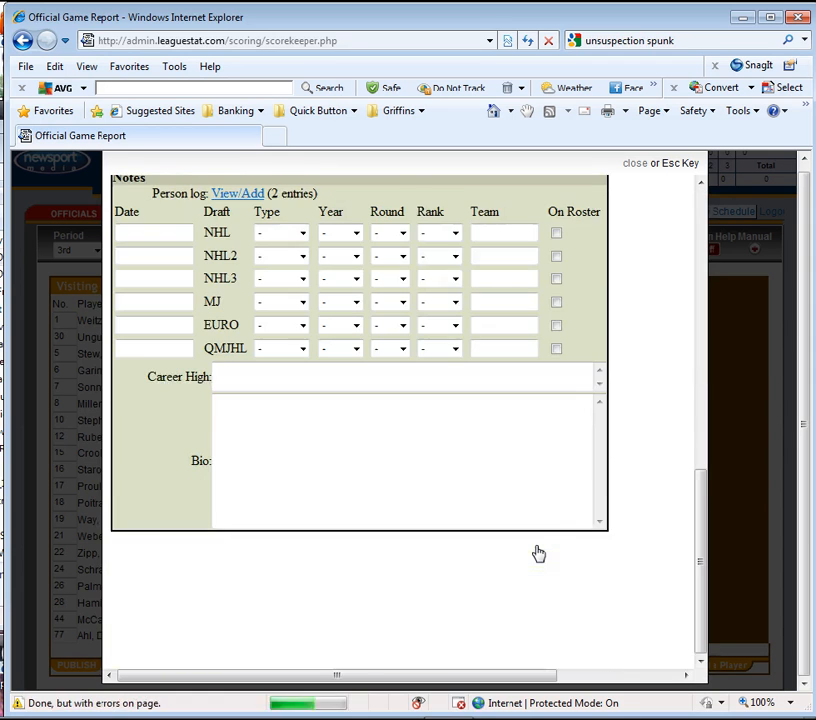
{"action": "left_click", "coordinate": [639, 165]}
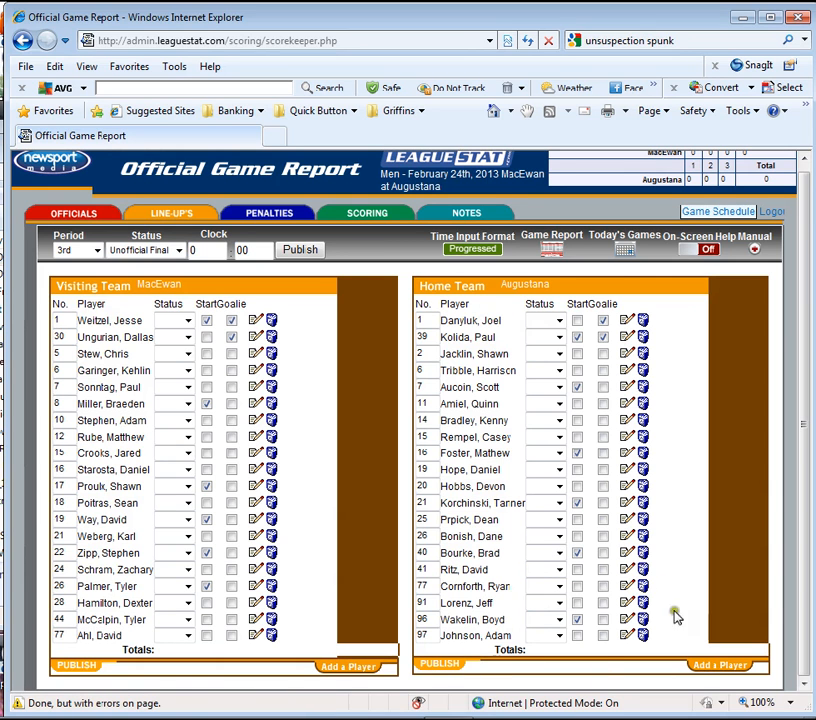
Step: Add only the transferred defenceman as #0 and remove #6 to keep 20 players
{"action": "left_click", "coordinate": [695, 668]}
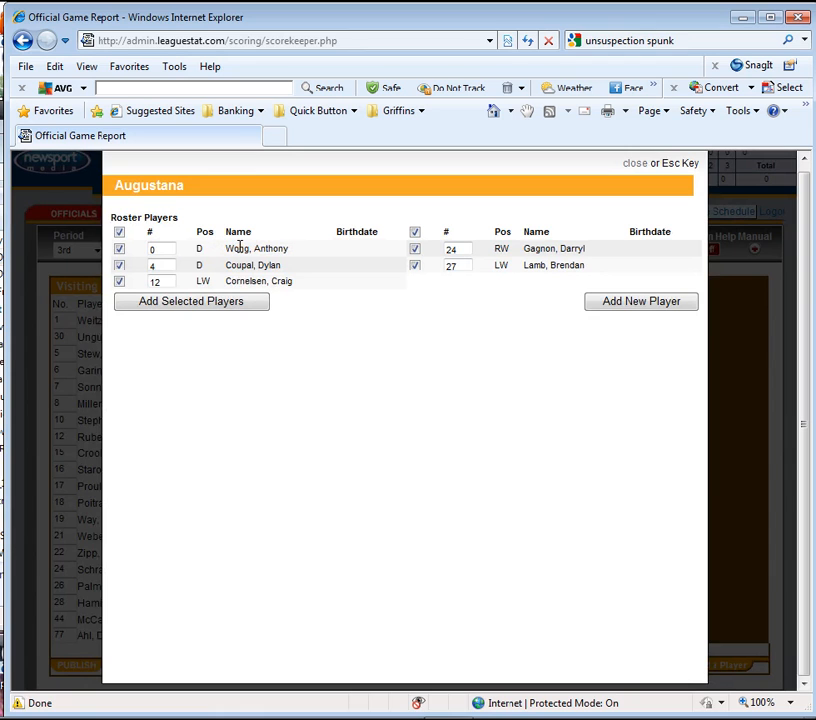
{"action": "left_click", "coordinate": [119, 232]}
{"action": "left_click", "coordinate": [413, 232]}
{"action": "left_click", "coordinate": [119, 249]}
{"action": "left_click", "coordinate": [189, 304]}
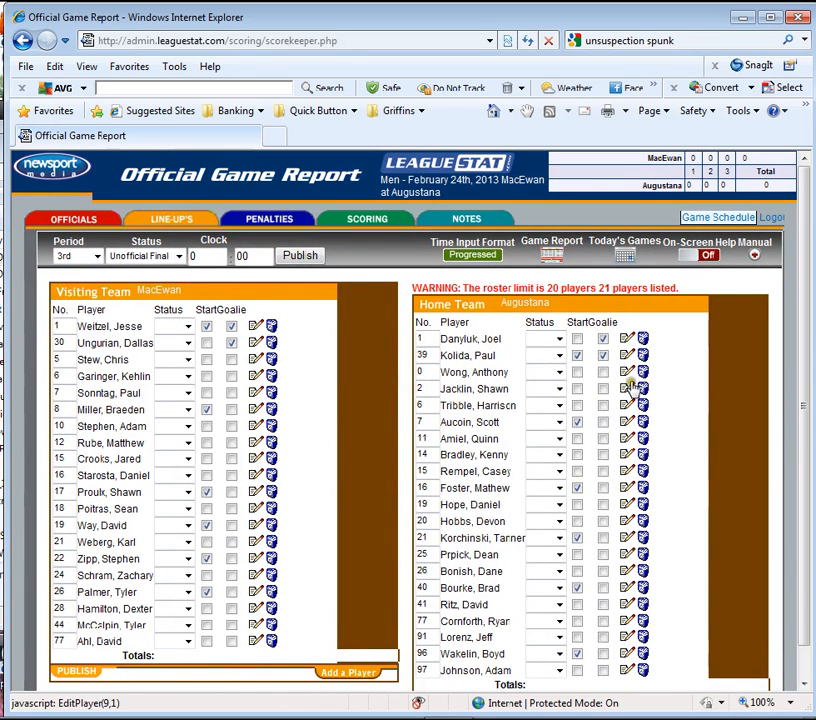
{"action": "left_click", "coordinate": [578, 422]}
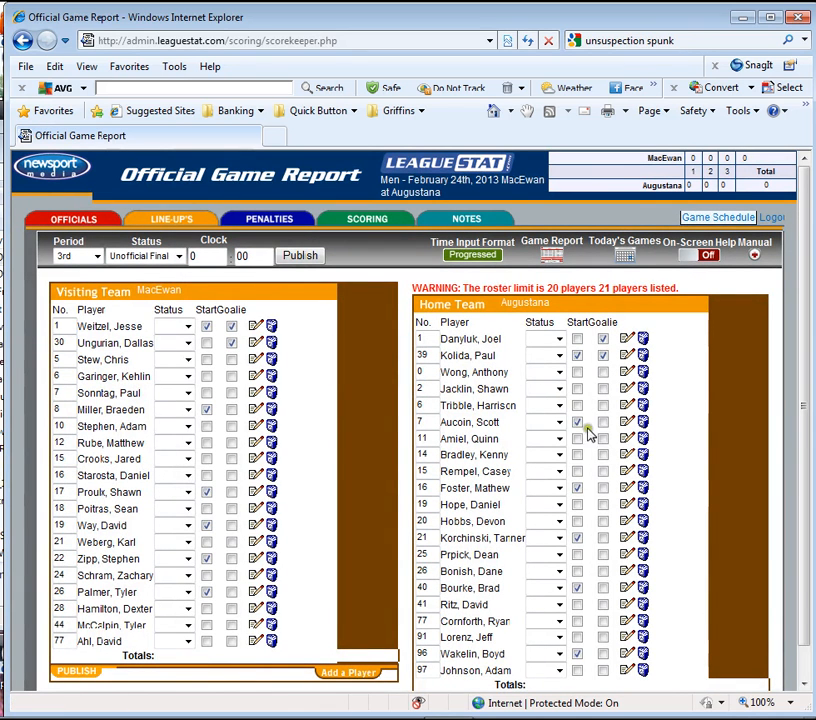
{"action": "left_click", "coordinate": [643, 406]}
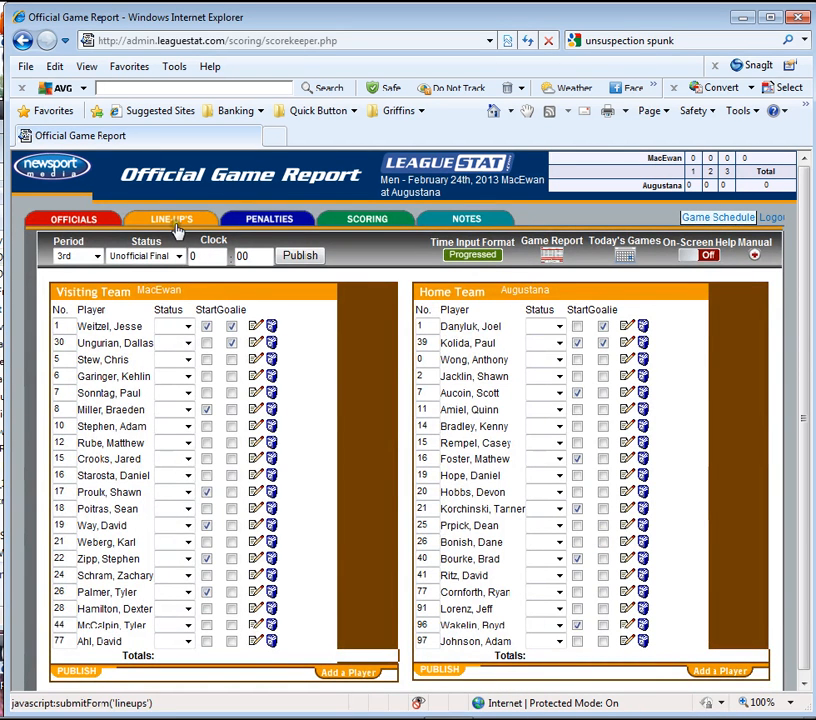
Step: On the Penalties page, set MacEwan's first penalty to the 1st period against #12
{"action": "left_click", "coordinate": [246, 222]}
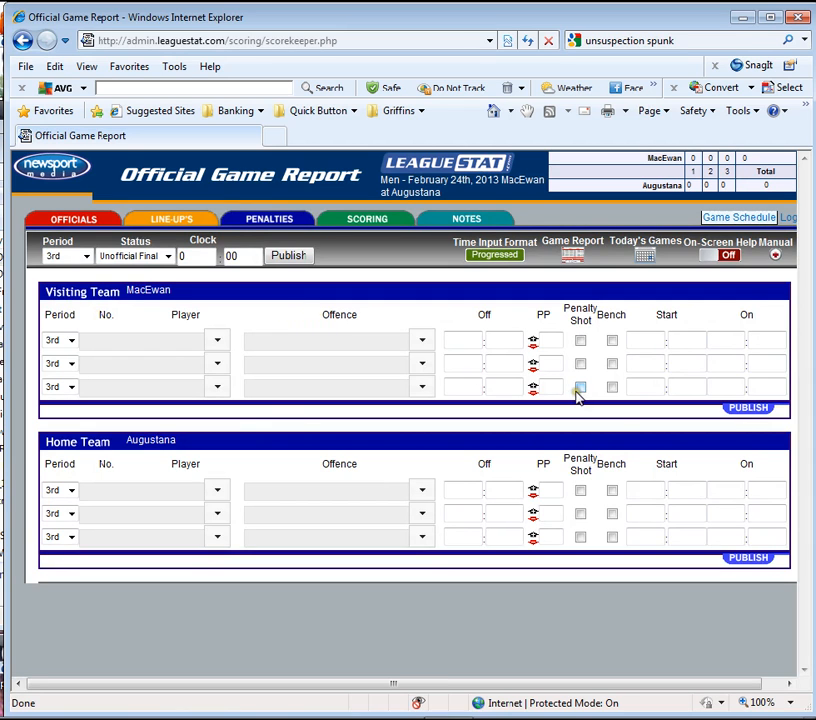
{"action": "left_click", "coordinate": [72, 341]}
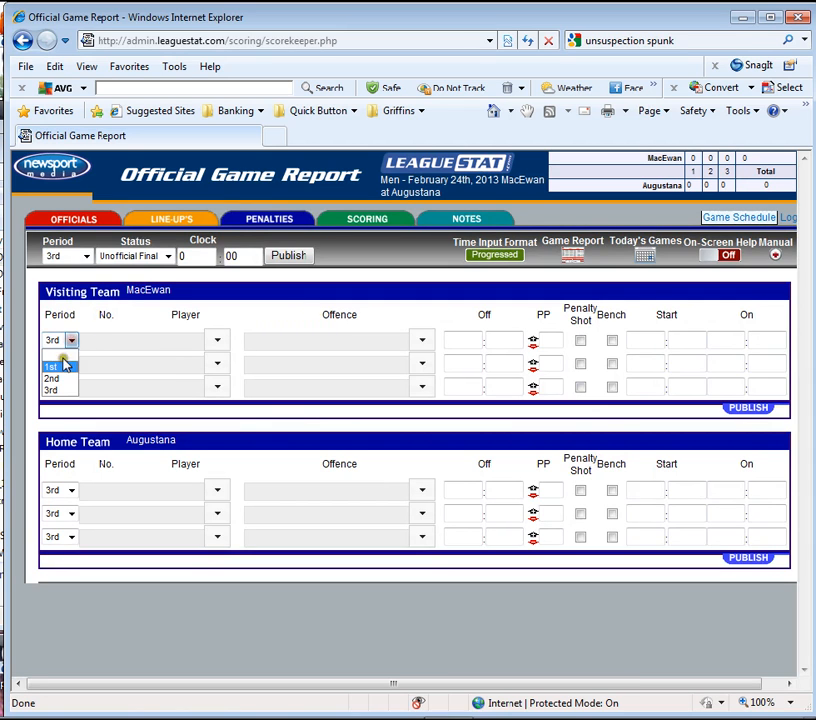
{"action": "left_click", "coordinate": [62, 366]}
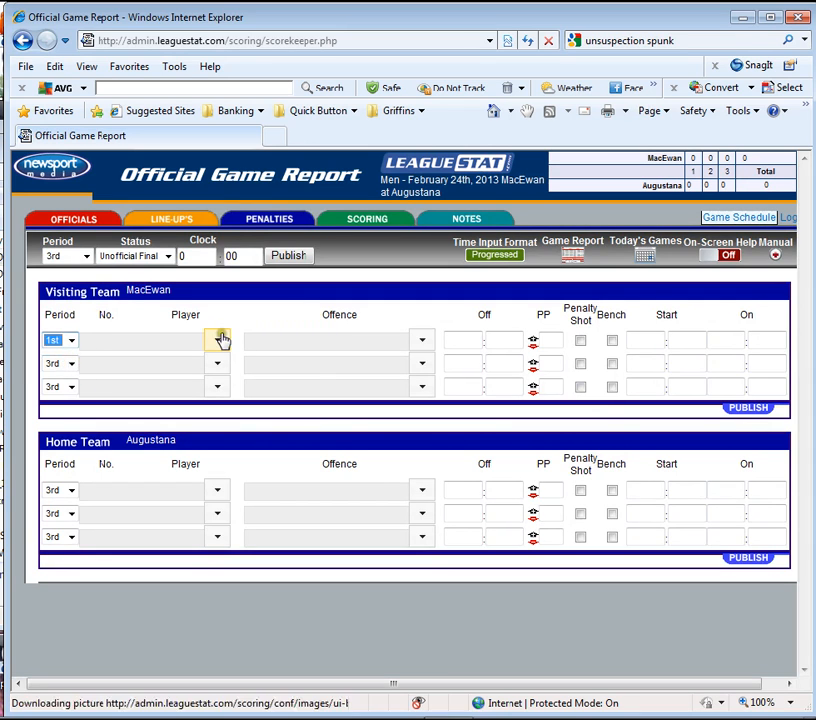
{"action": "left_click", "coordinate": [217, 342]}
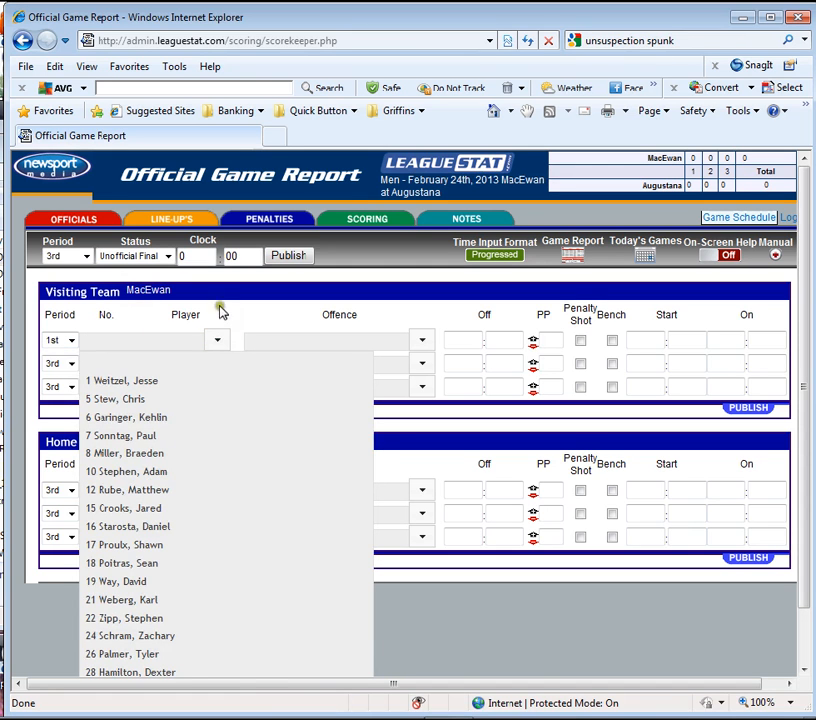
{"action": "left_click", "coordinate": [35, 414]}
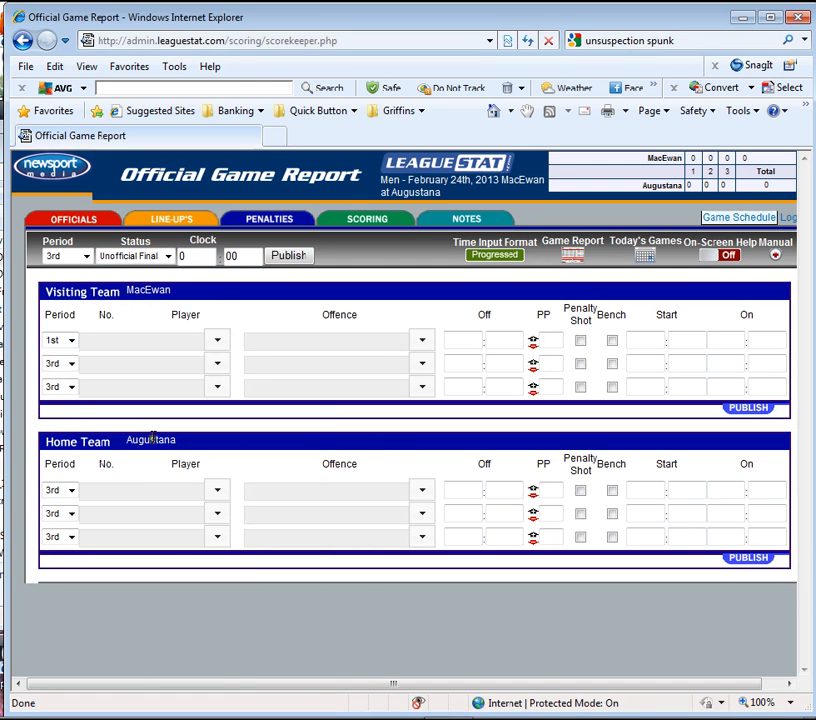
{"action": "left_click", "coordinate": [218, 341]}
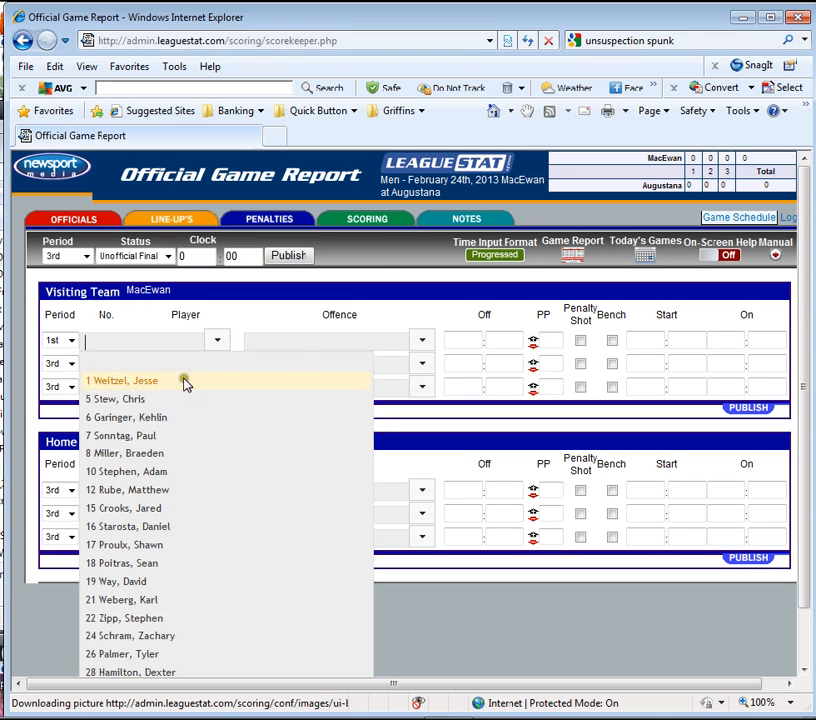
{"action": "left_click", "coordinate": [155, 490]}
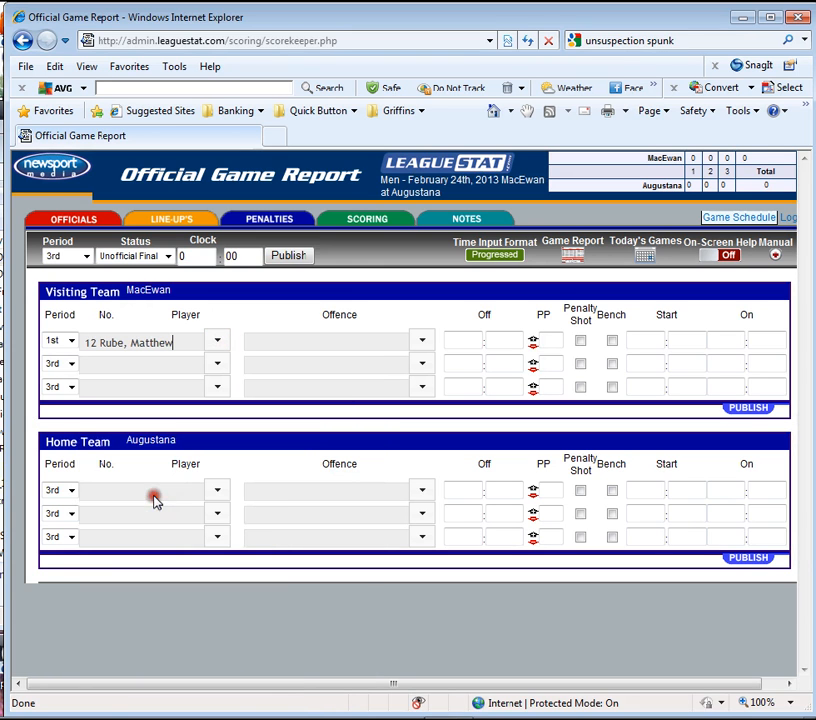
Step: Choose Tripping (2:00) as that penalty's offence
{"action": "left_click", "coordinate": [420, 341]}
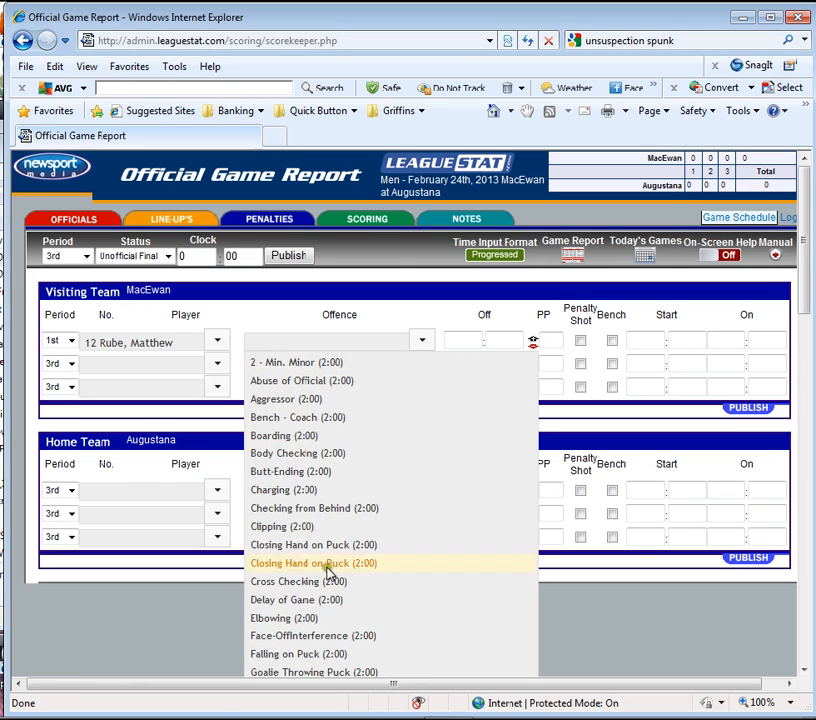
{"action": "scroll", "coordinate": [322, 590], "scroll_direction": "down", "scroll_amount": 10}
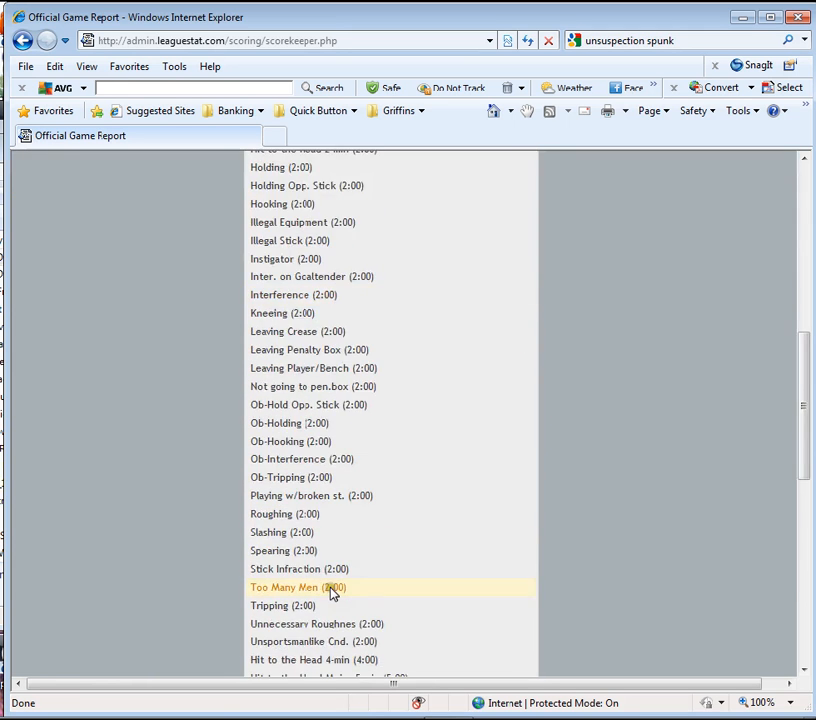
{"action": "scroll", "coordinate": [331, 594], "scroll_direction": "down", "scroll_amount": 1}
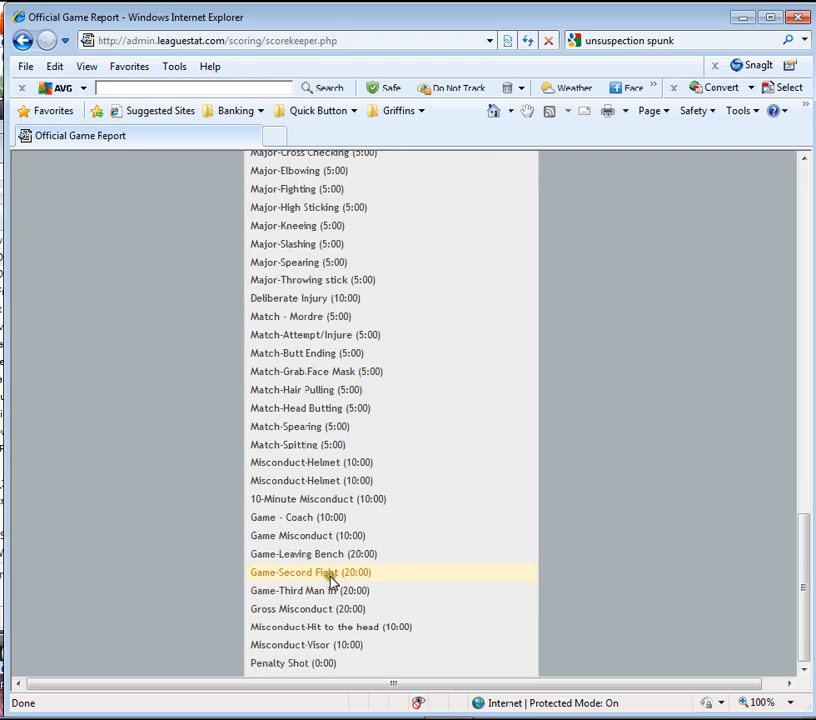
{"action": "scroll", "coordinate": [338, 478], "scroll_direction": "up", "scroll_amount": 5}
{"action": "scroll", "coordinate": [338, 478], "scroll_direction": "down", "scroll_amount": 5}
{"action": "scroll", "coordinate": [338, 480], "scroll_direction": "up", "scroll_amount": 5}
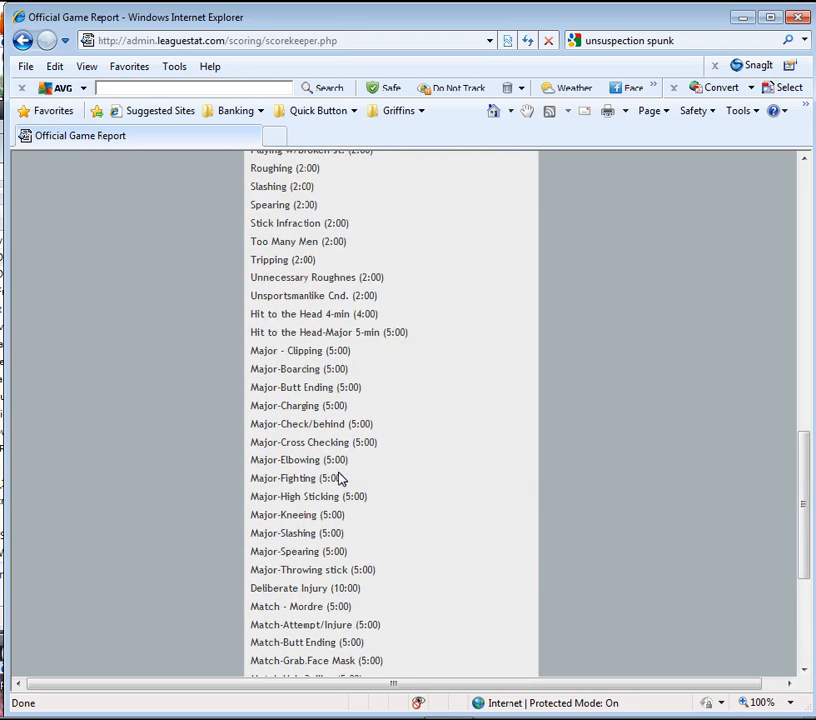
{"action": "scroll", "coordinate": [338, 478], "scroll_direction": "up", "scroll_amount": 5}
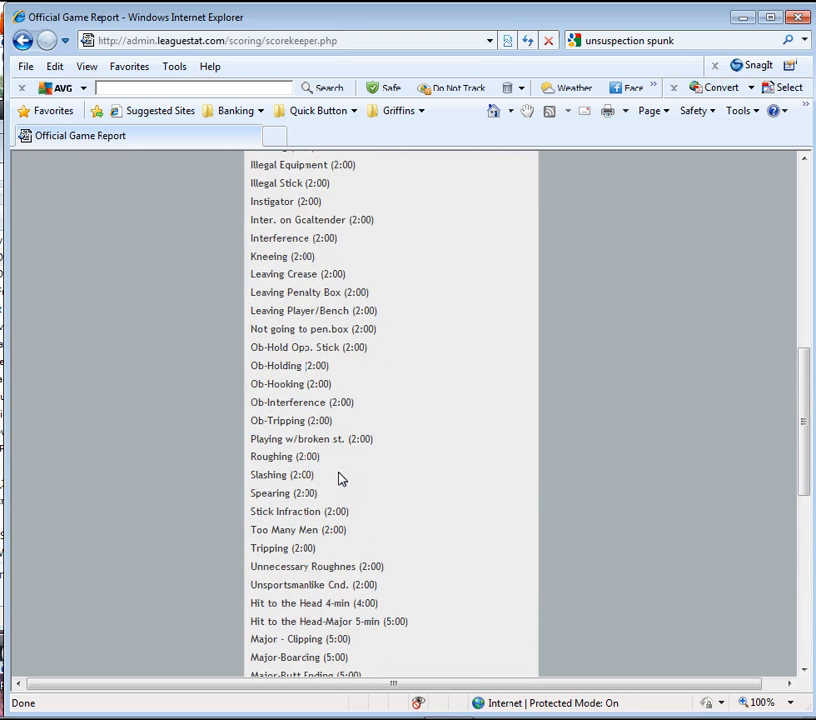
{"action": "left_click", "coordinate": [304, 548]}
{"action": "left_click", "coordinate": [472, 341]}
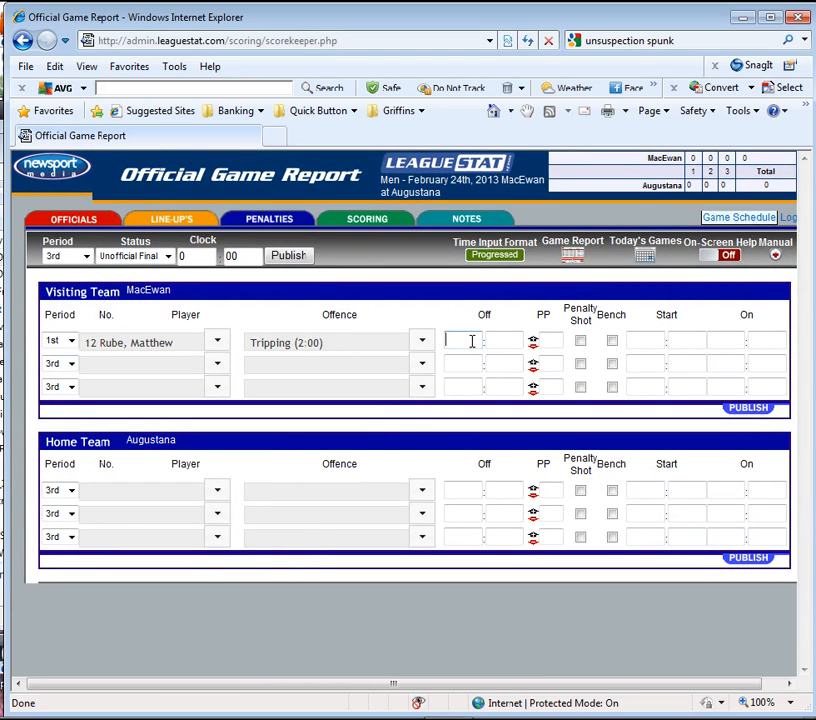
Step: Enter 12:00 as the penalty's Off time
{"action": "left_click", "coordinate": [649, 341]}
{"action": "double_click", "coordinate": [190, 255]}
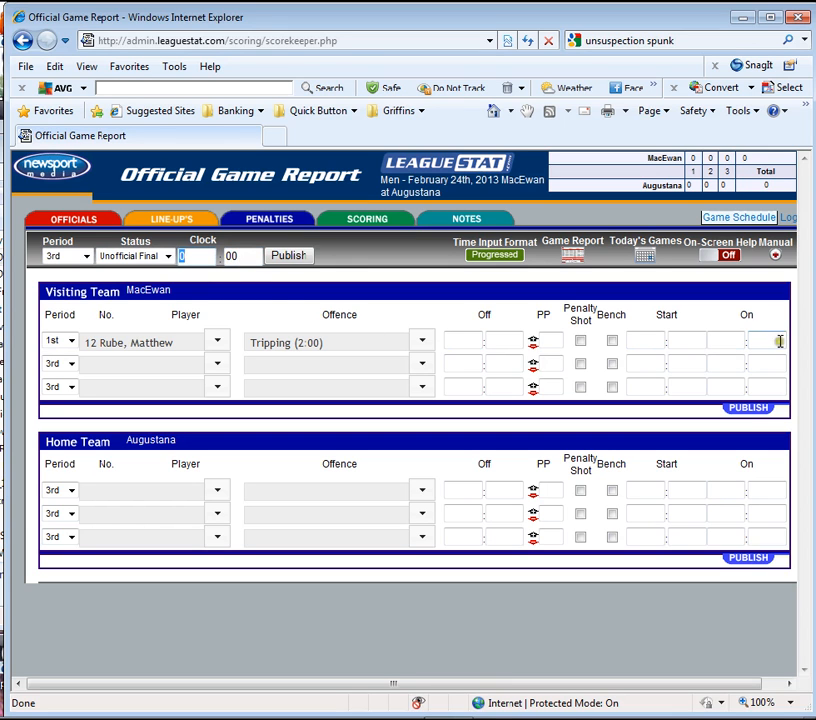
{"action": "left_click", "coordinate": [470, 337]}
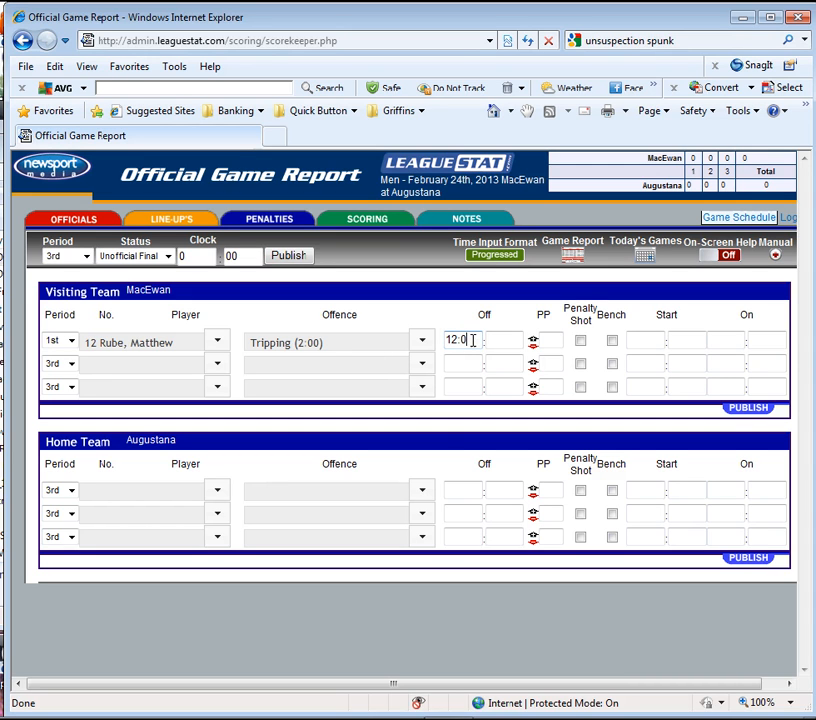
{"action": "left_click_drag", "start_coordinate": [458, 340], "coordinate": [470, 341]}
{"action": "key", "text": "BackSpace"}
{"action": "left_click", "coordinate": [497, 342]}
{"action": "type", "text": "00"}
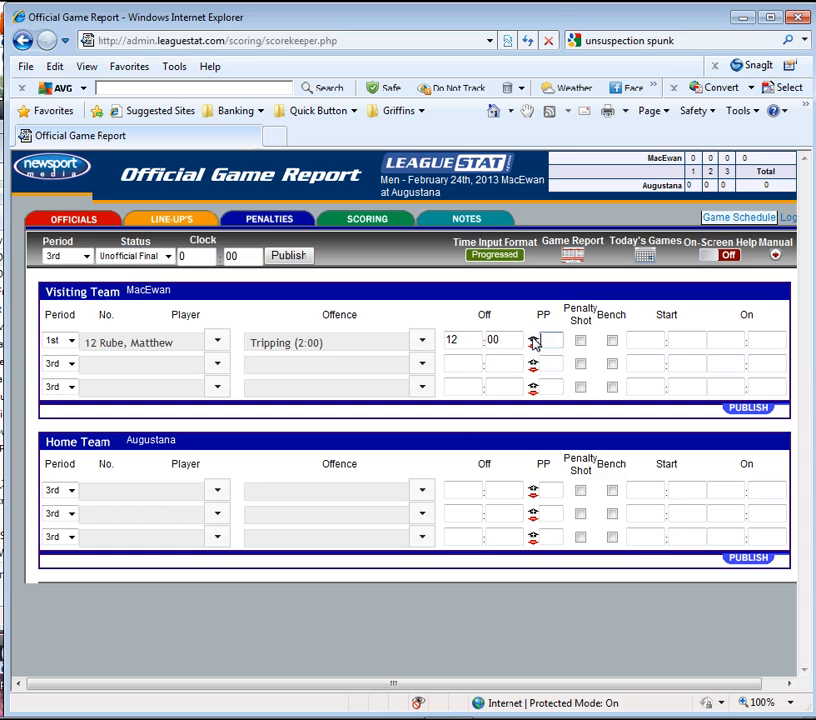
Step: Set the power-play count to 1 and enter 12 as the start minutes
{"action": "left_click", "coordinate": [533, 340]}
{"action": "left_click", "coordinate": [582, 342]}
{"action": "left_click", "coordinate": [582, 342]}
{"action": "left_click", "coordinate": [532, 340]}
{"action": "type", "text": "12"}
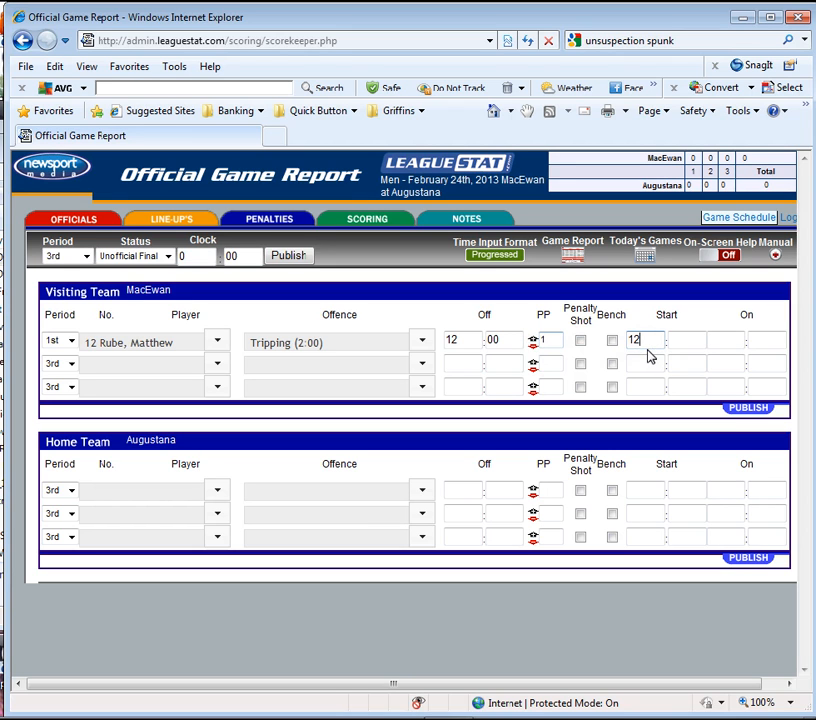
{"action": "key", "text": "Tab"}
{"action": "key", "text": "Tab"}
{"action": "key", "text": "Tab"}
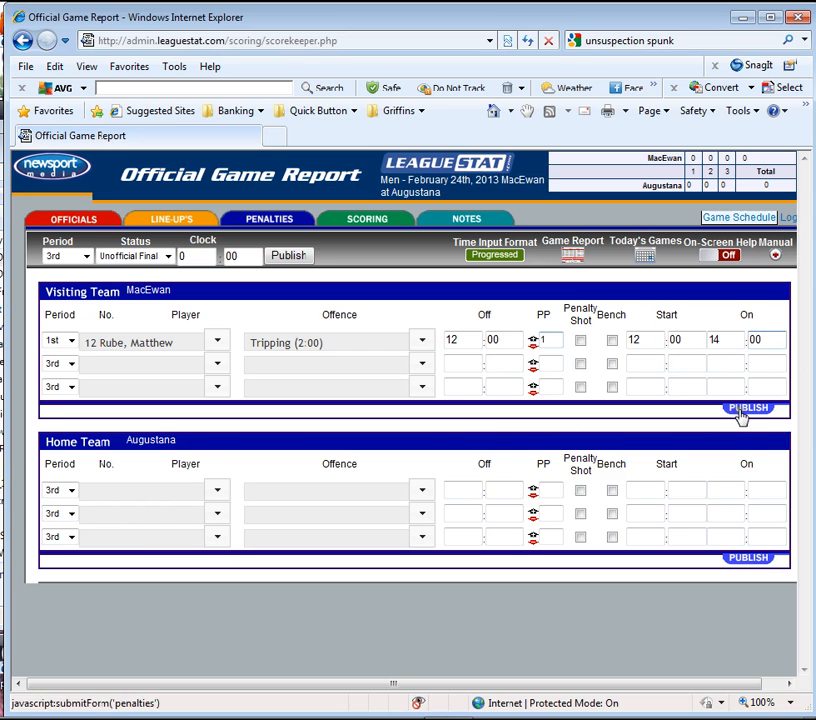
Step: Save MacEwan's tripping penalty and publish the game period as 2nd
{"action": "left_click", "coordinate": [741, 418]}
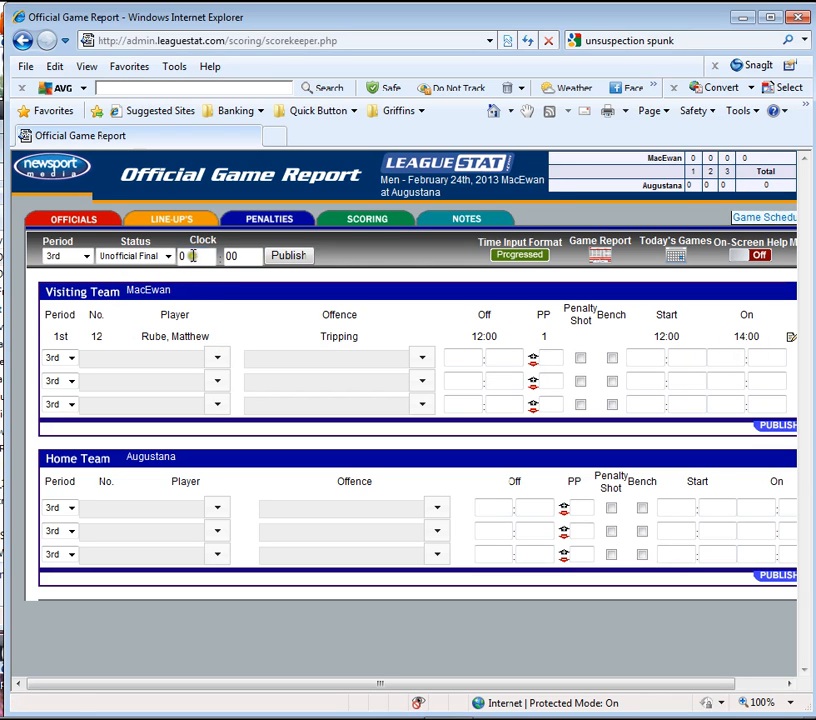
{"action": "left_click", "coordinate": [87, 256]}
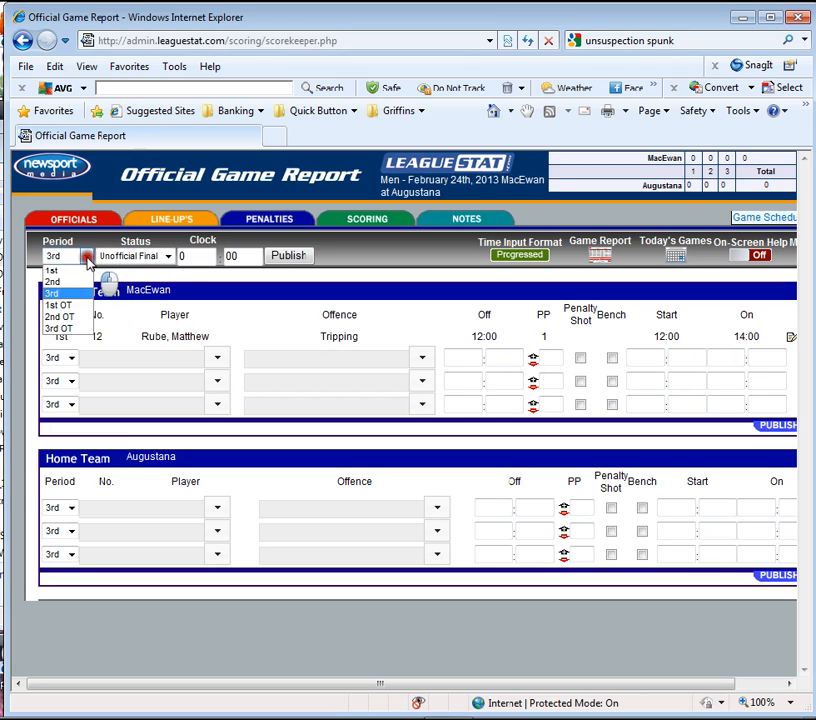
{"action": "left_click", "coordinate": [68, 284]}
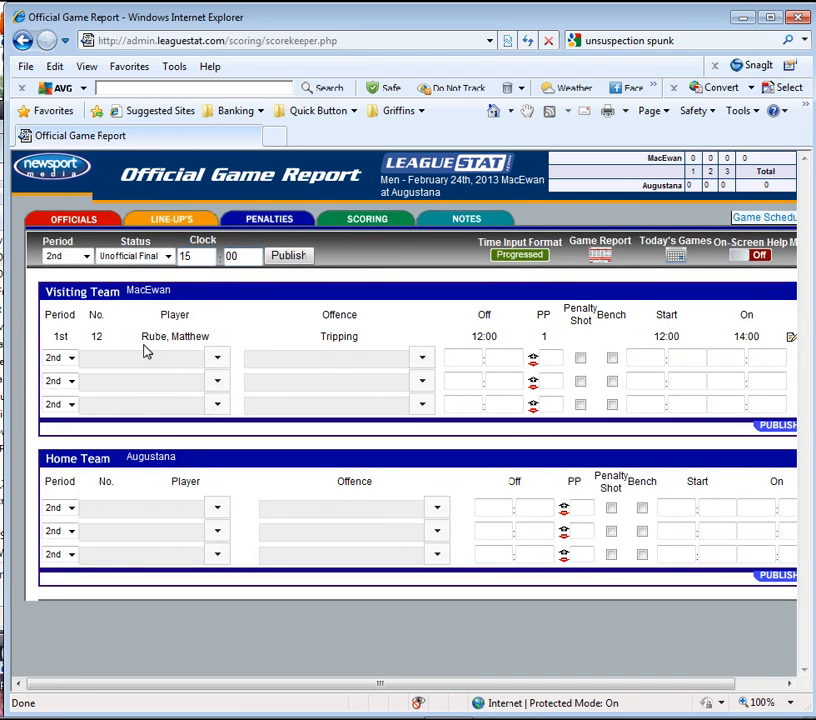
{"action": "left_click", "coordinate": [287, 258]}
{"action": "left_click", "coordinate": [278, 256]}
Step: Publish the game clock at 15, then 13 minutes
{"action": "left_click_drag", "start_coordinate": [198, 253], "coordinate": [169, 257]}
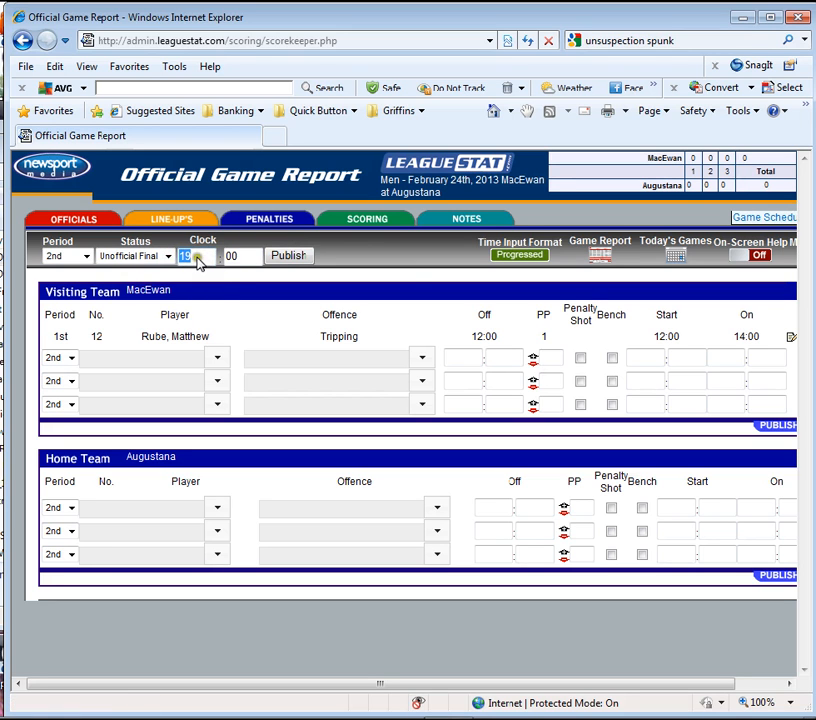
{"action": "type", "text": "15"}
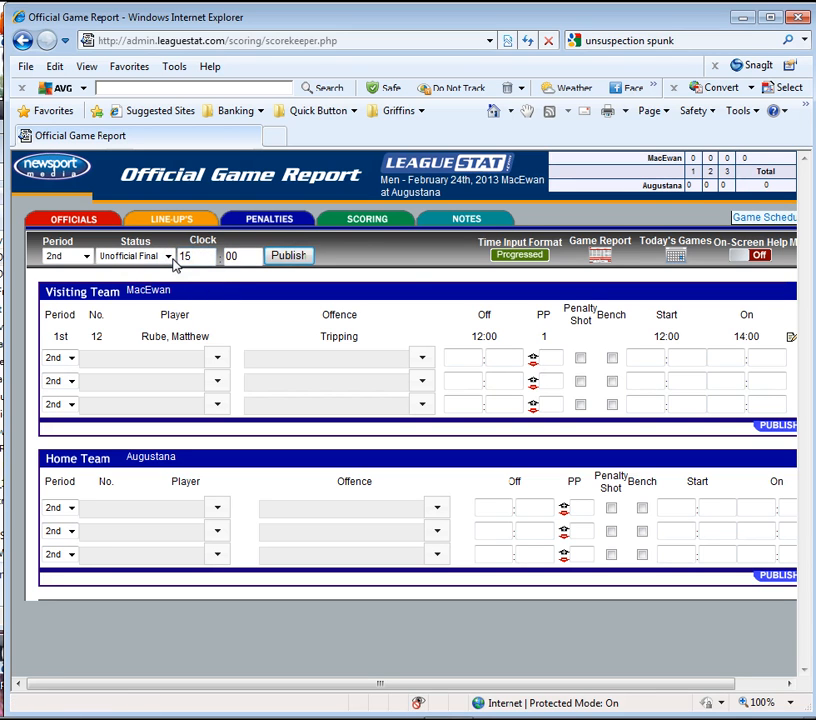
{"action": "left_click", "coordinate": [279, 255]}
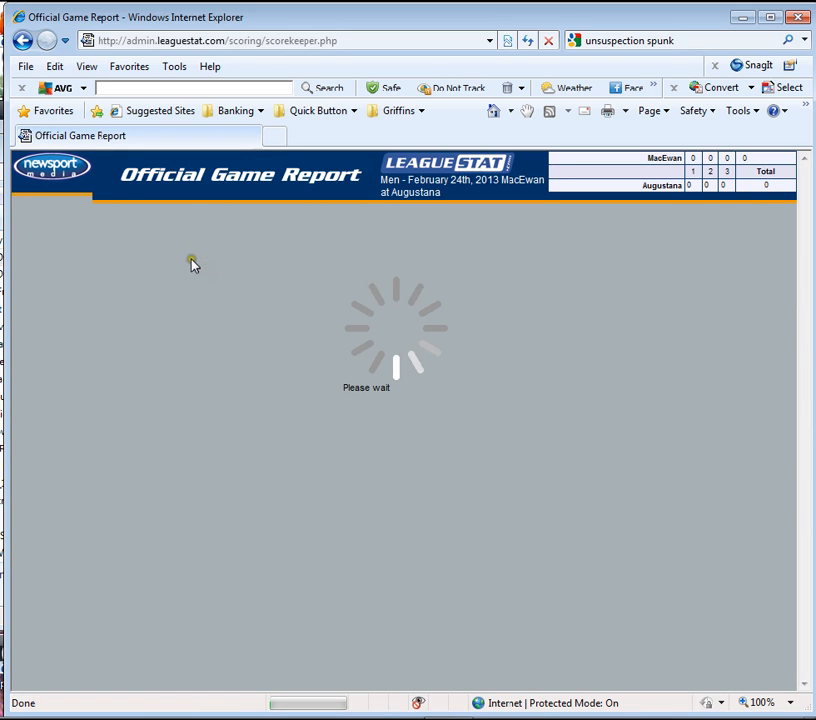
{"action": "type", "text": "13"}
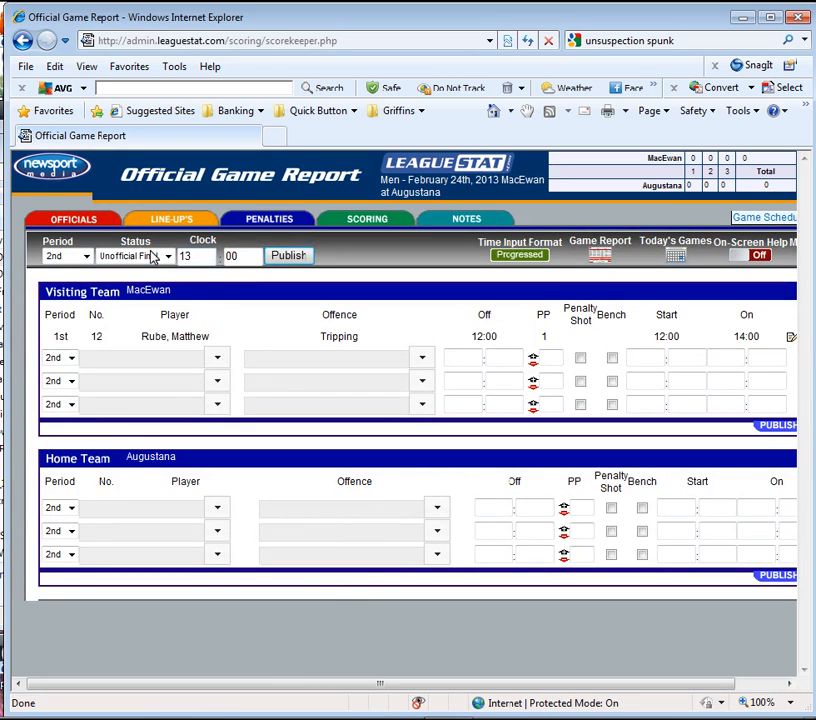
{"action": "left_click", "coordinate": [279, 256]}
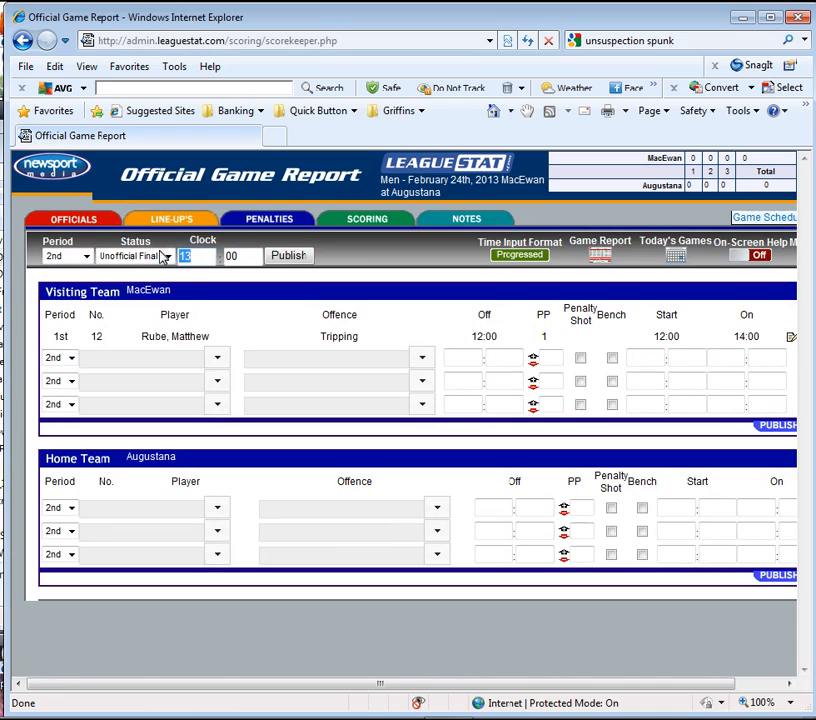
{"action": "left_click", "coordinate": [290, 256]}
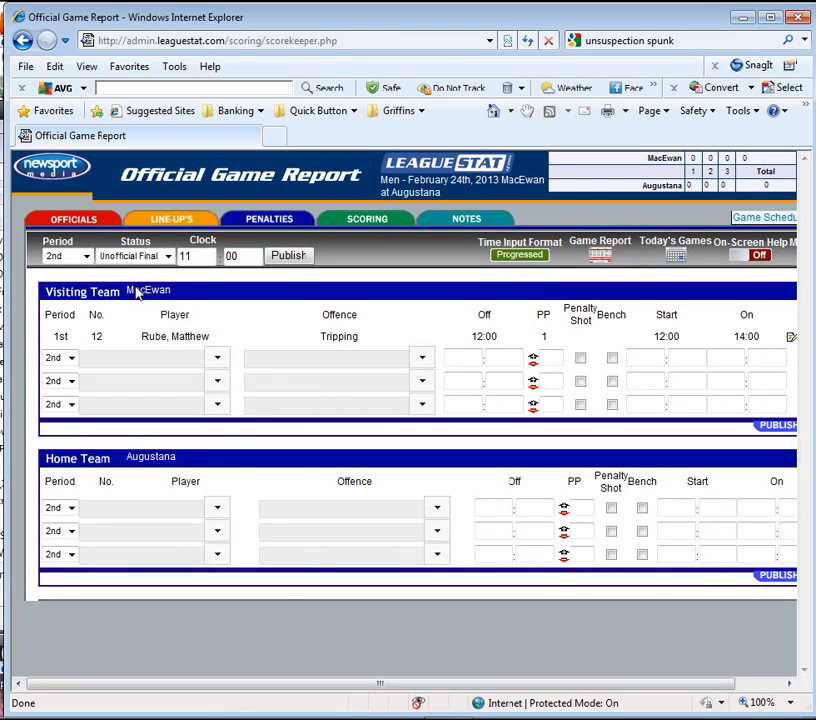
Step: Set the period to 3rd and publish the clock at 15:00
{"action": "left_click", "coordinate": [84, 258]}
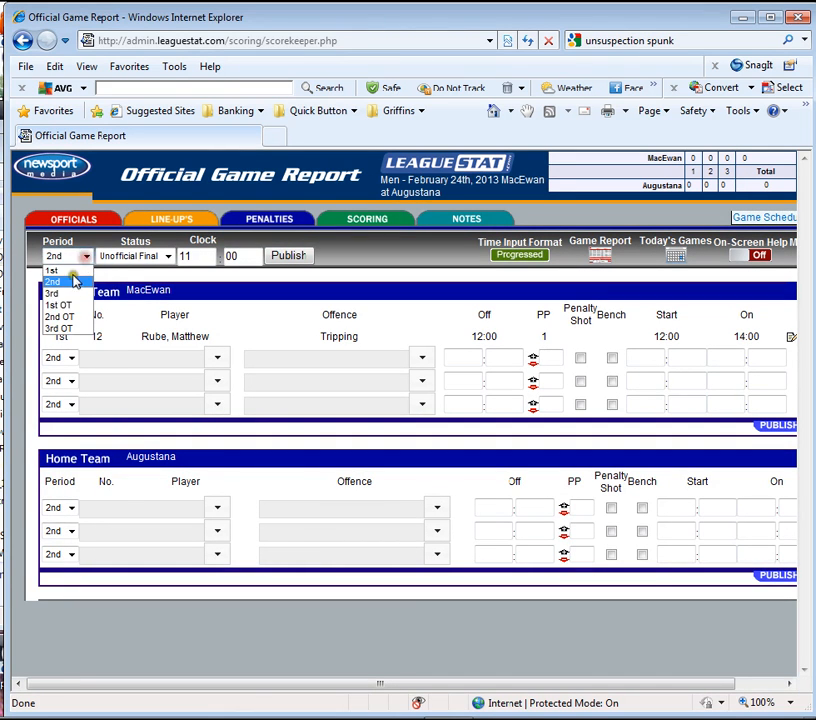
{"action": "left_click", "coordinate": [58, 297]}
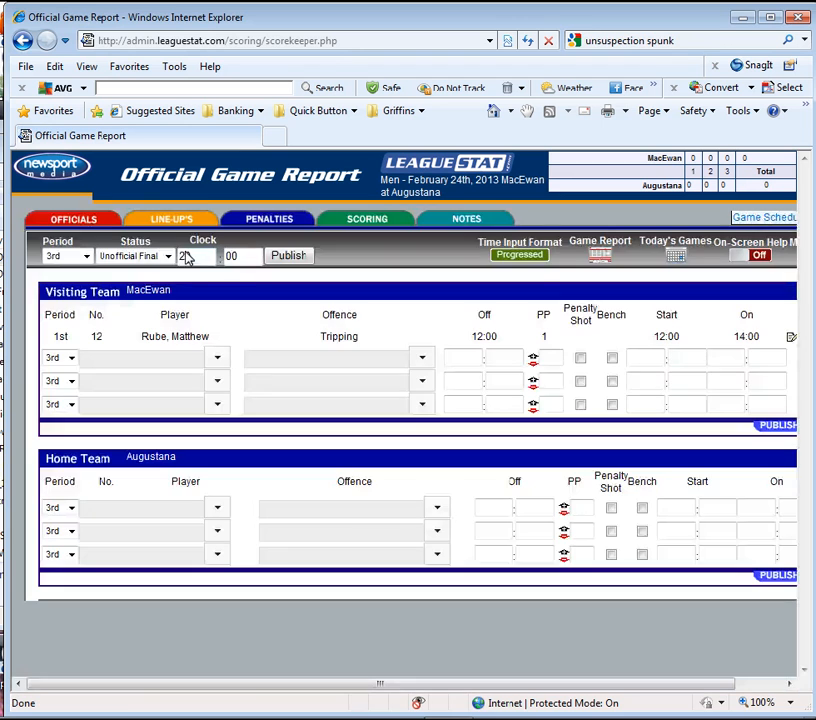
{"action": "left_click_drag", "start_coordinate": [198, 254], "coordinate": [148, 256]}
{"action": "left_click", "coordinate": [294, 257]}
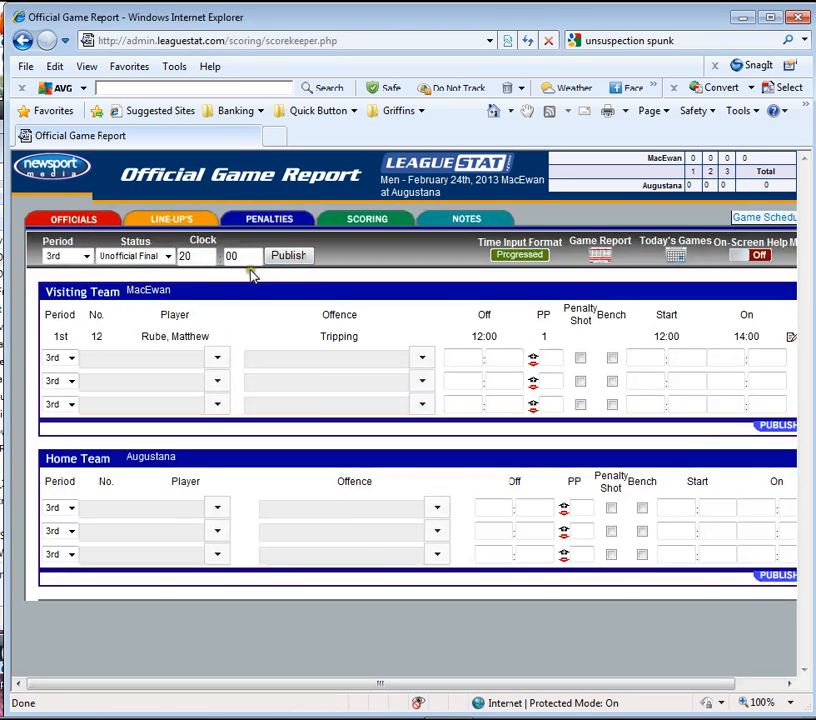
{"action": "left_click_drag", "start_coordinate": [210, 262], "coordinate": [140, 256]}
{"action": "type", "text": "15"}
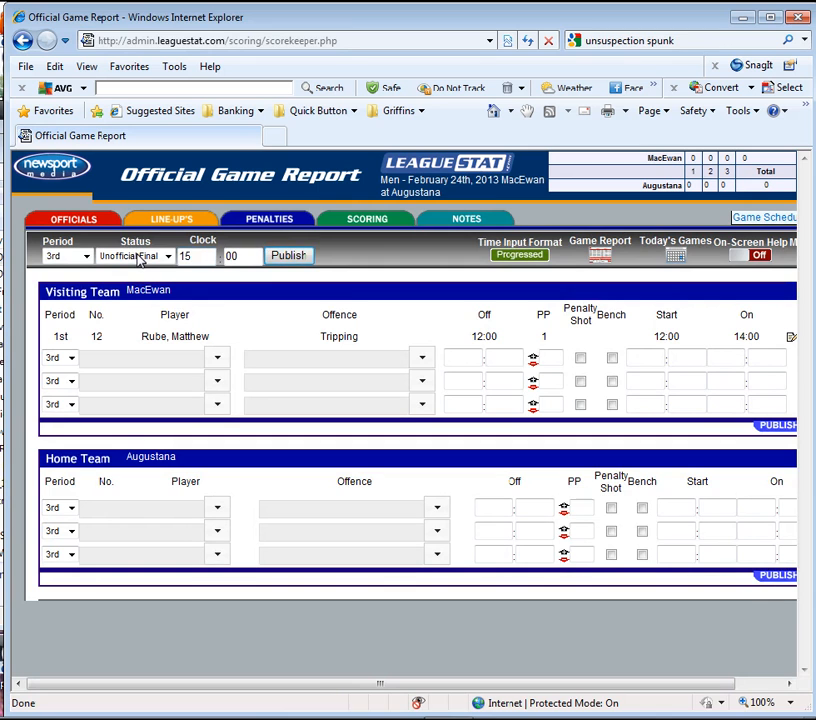
{"action": "left_click", "coordinate": [283, 260]}
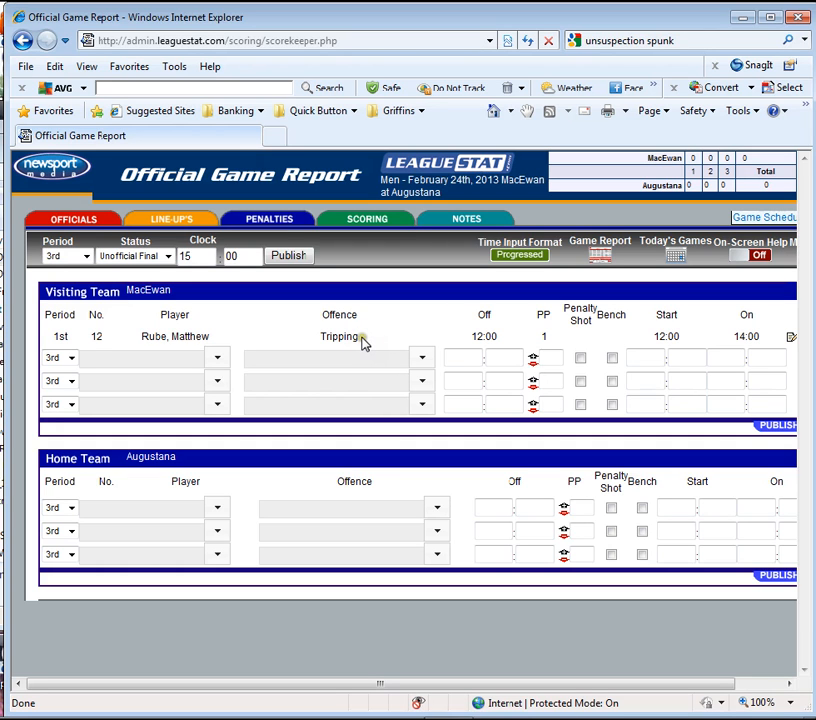
{"action": "left_click", "coordinate": [791, 339]}
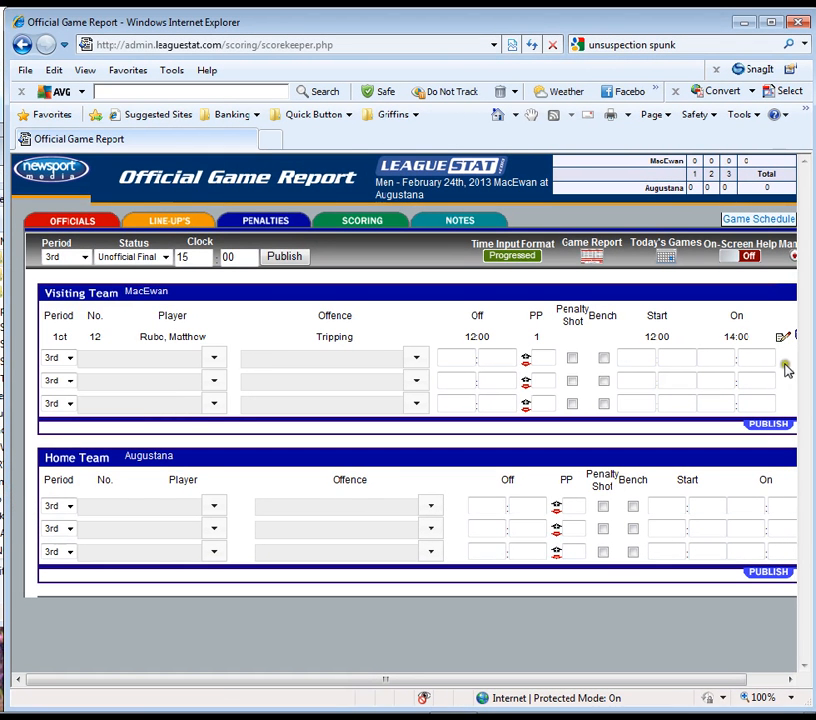
Step: Reassign MacEwan's penalty to #15 as a 2 - Min. Minor (2:00) and publish it
{"action": "left_click_drag", "start_coordinate": [683, 680], "coordinate": [752, 679]}
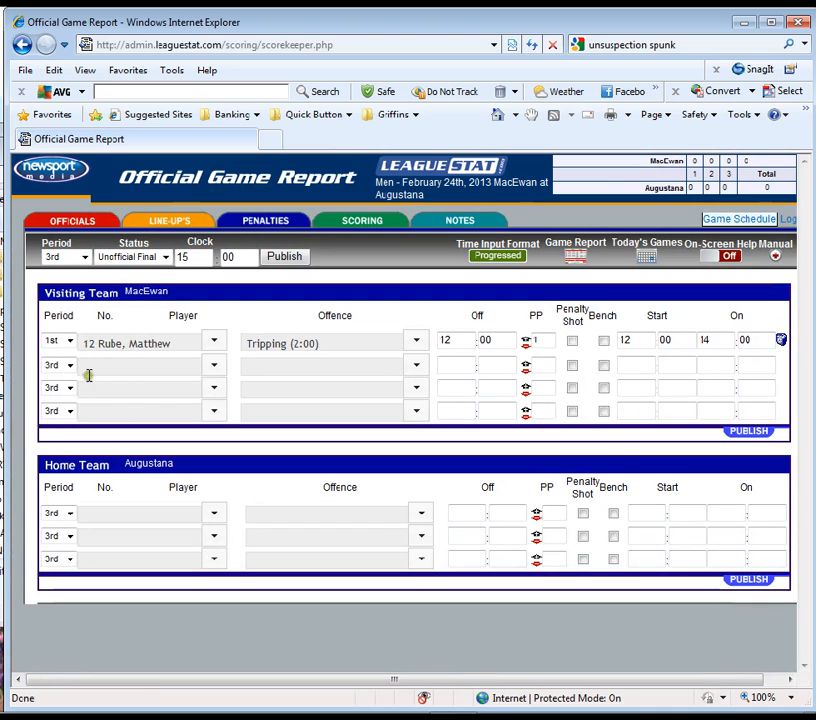
{"action": "left_click", "coordinate": [214, 341]}
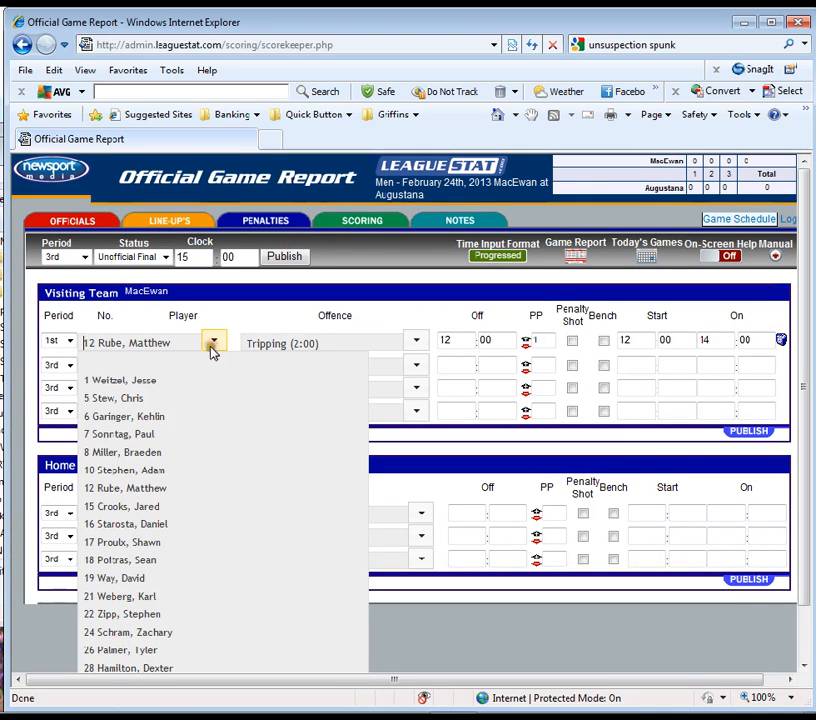
{"action": "left_click", "coordinate": [148, 506]}
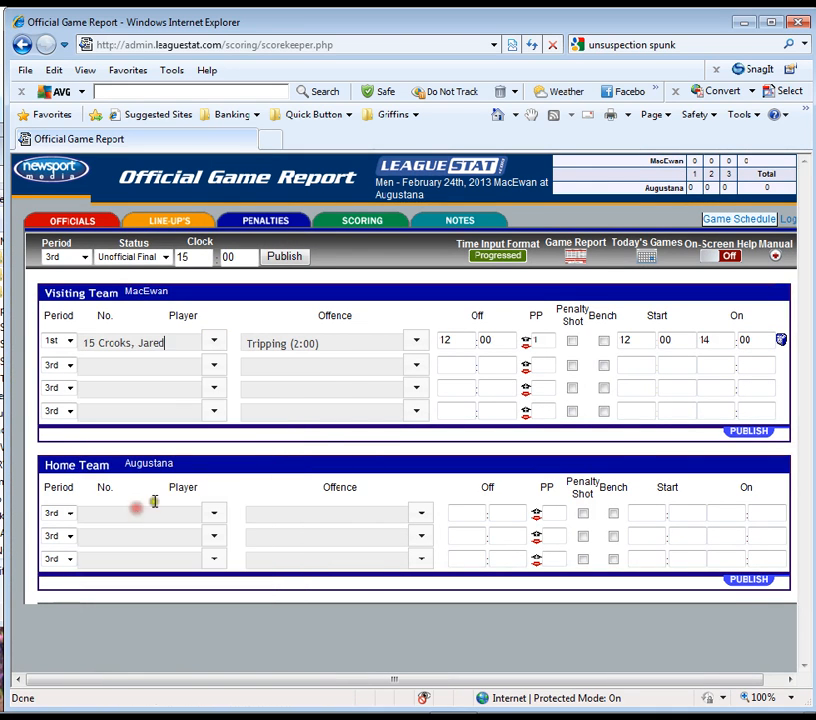
{"action": "left_click", "coordinate": [415, 341]}
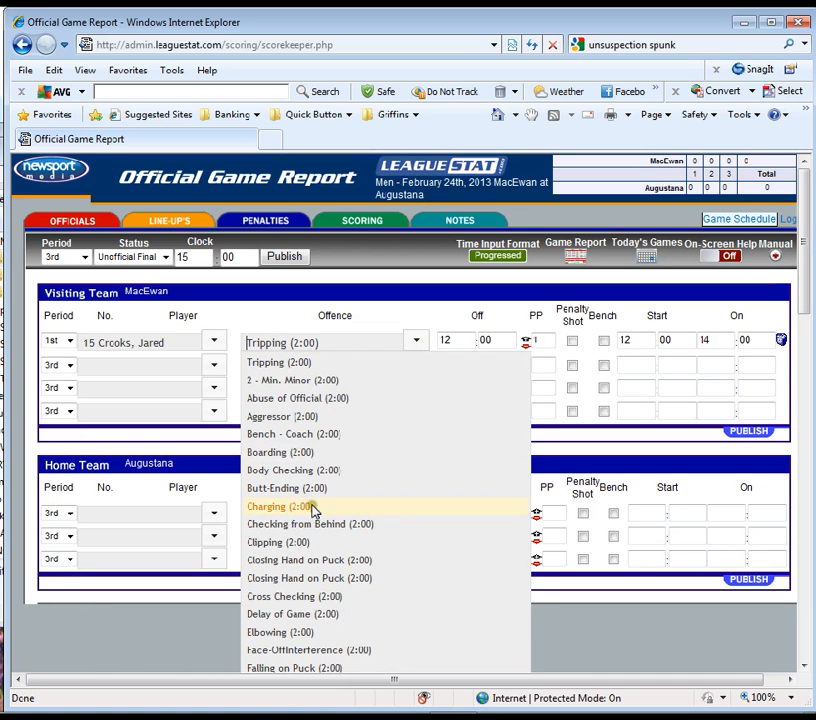
{"action": "left_click", "coordinate": [310, 380]}
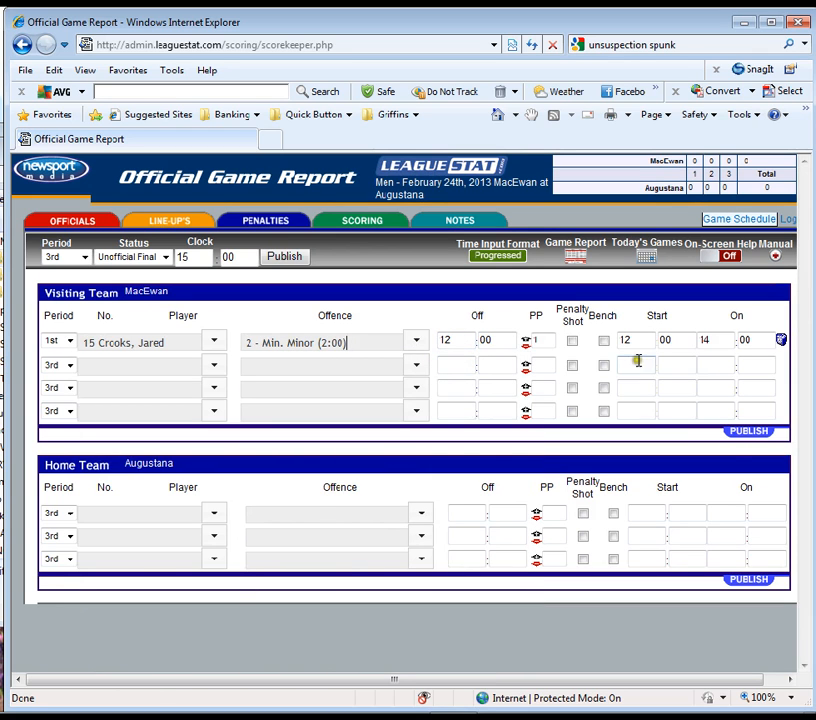
{"action": "left_click", "coordinate": [738, 438]}
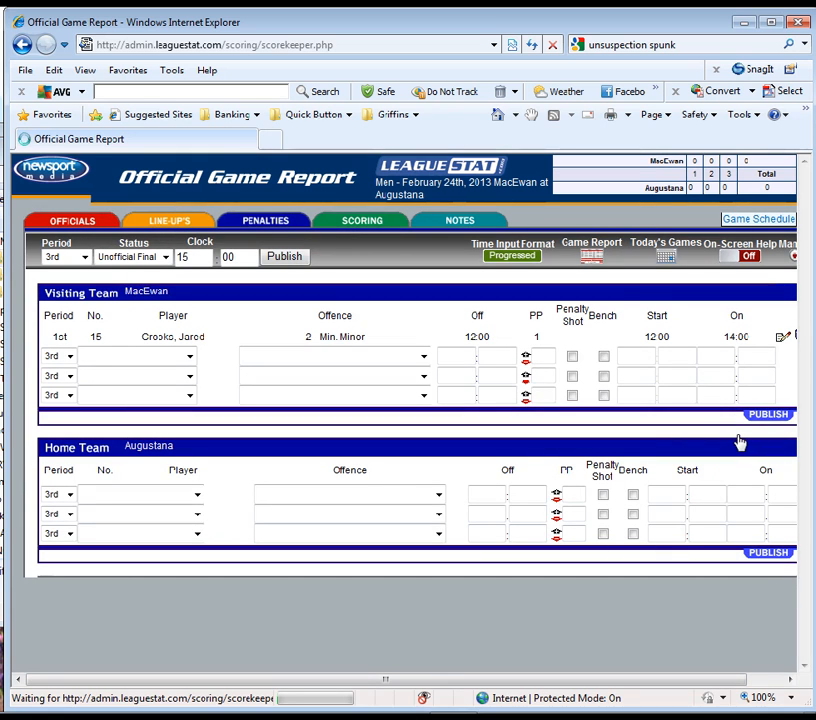
Step: On the Scoring page, start a 1st-period visitors' goal and try saving it
{"action": "left_click", "coordinate": [357, 222]}
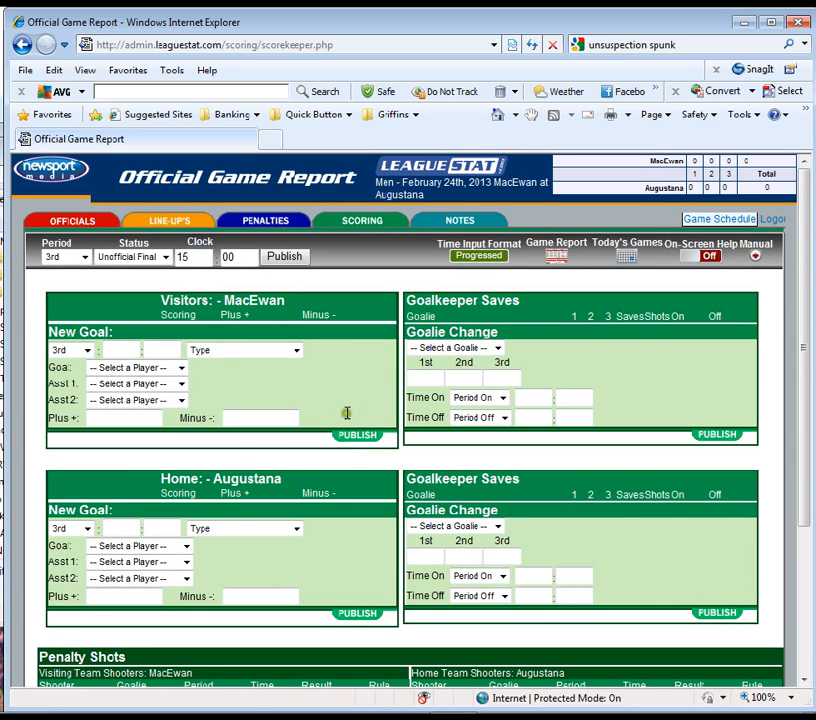
{"action": "left_click_drag", "start_coordinate": [158, 480], "coordinate": [265, 481]}
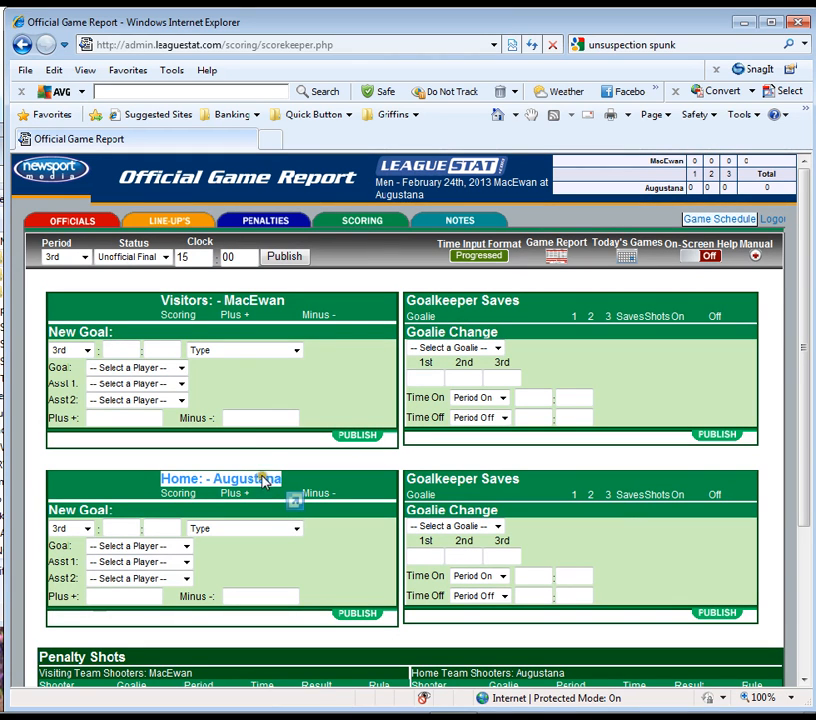
{"action": "left_click", "coordinate": [88, 352]}
{"action": "left_click", "coordinate": [70, 376]}
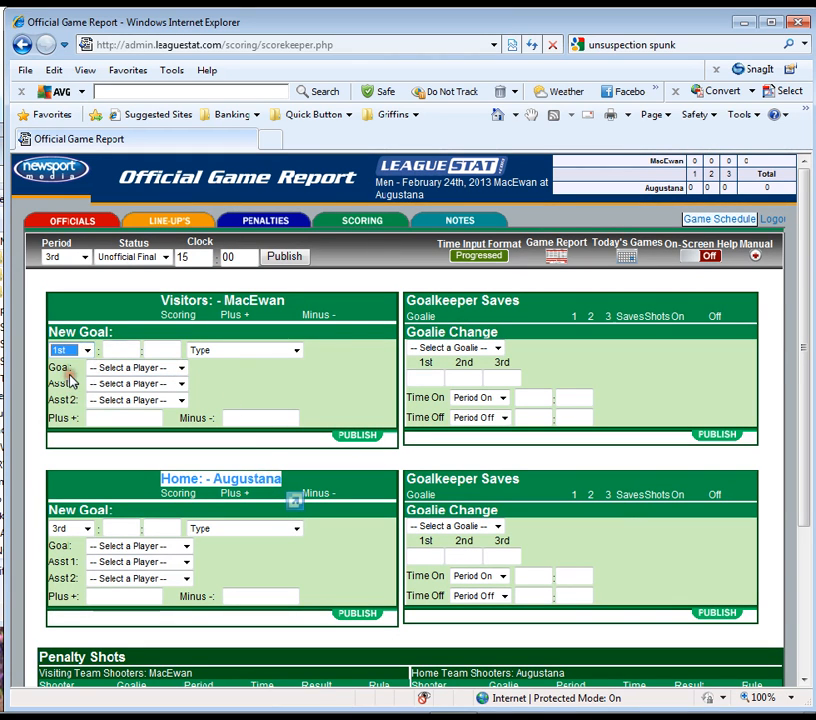
{"action": "left_click", "coordinate": [120, 349]}
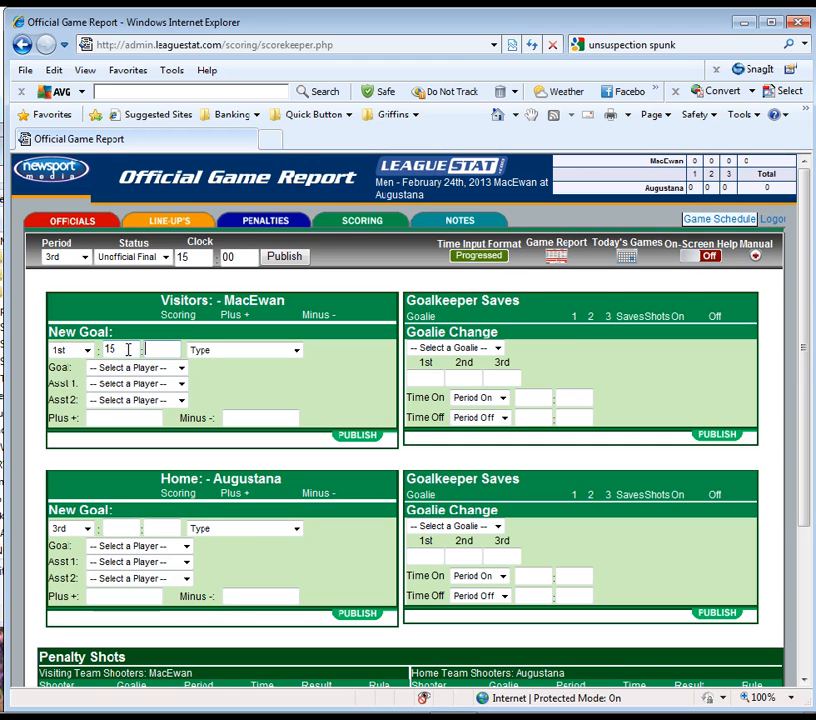
{"action": "left_click", "coordinate": [297, 351]}
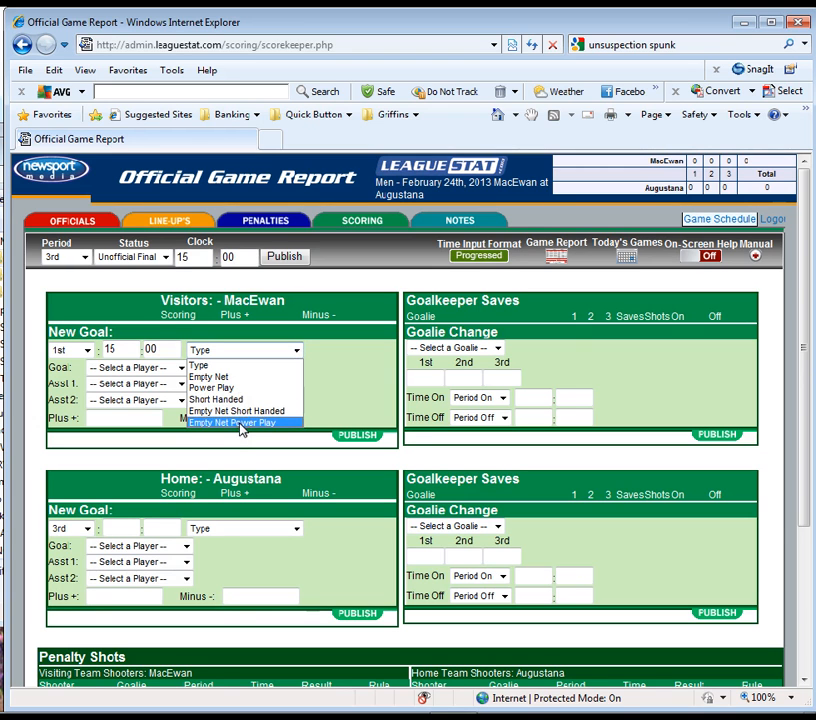
{"action": "left_click", "coordinate": [266, 344]}
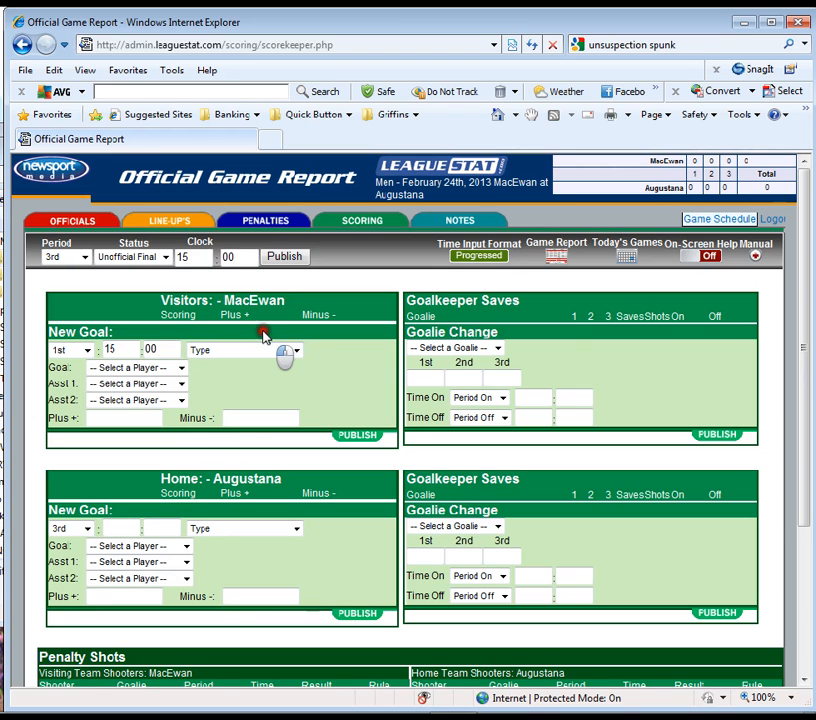
{"action": "left_click", "coordinate": [356, 438]}
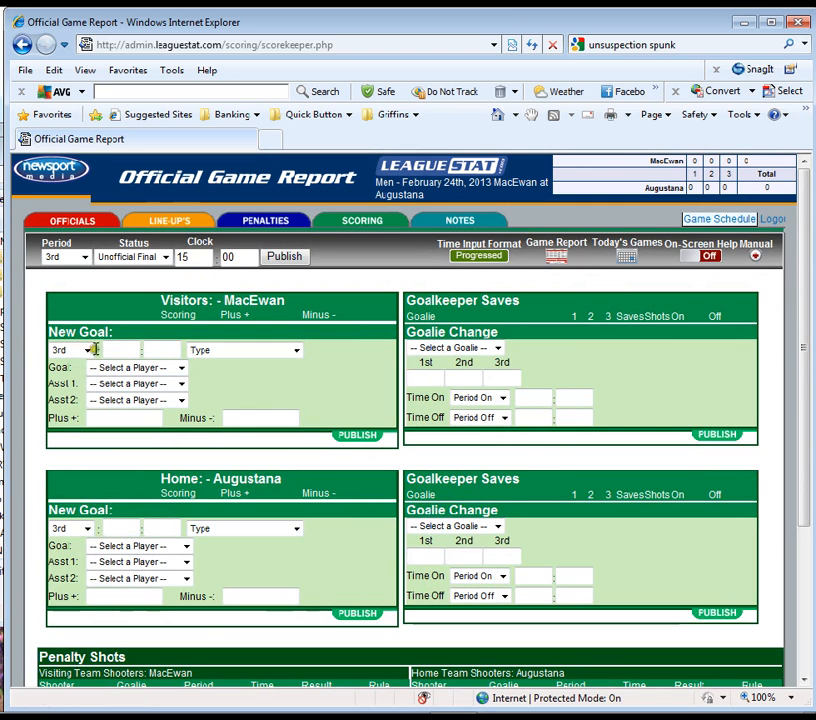
Step: Set the new MacEwan goal to the 1st period at 15 minutes
{"action": "left_click", "coordinate": [64, 350]}
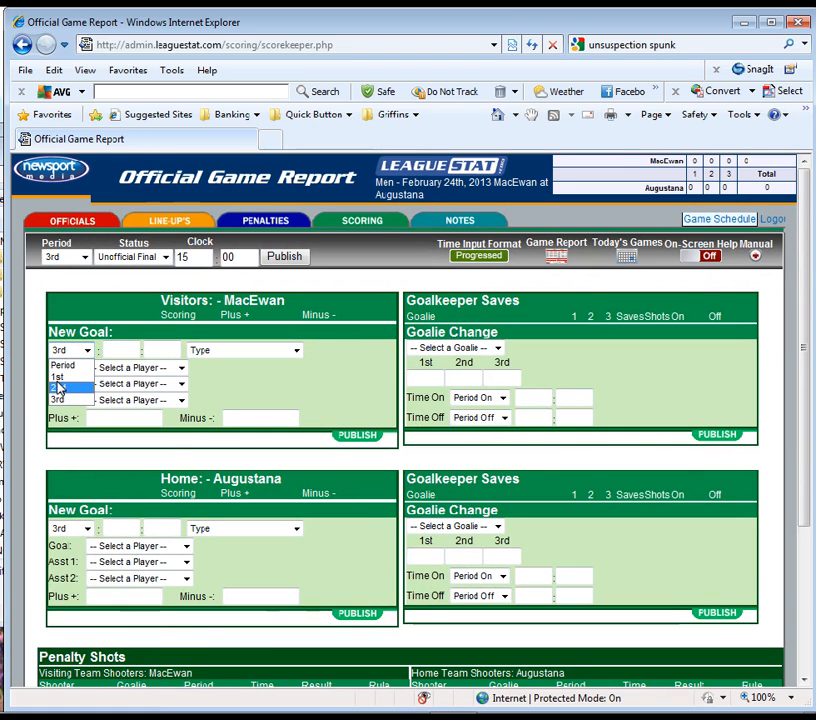
{"action": "left_click", "coordinate": [58, 388]}
{"action": "left_click", "coordinate": [125, 349]}
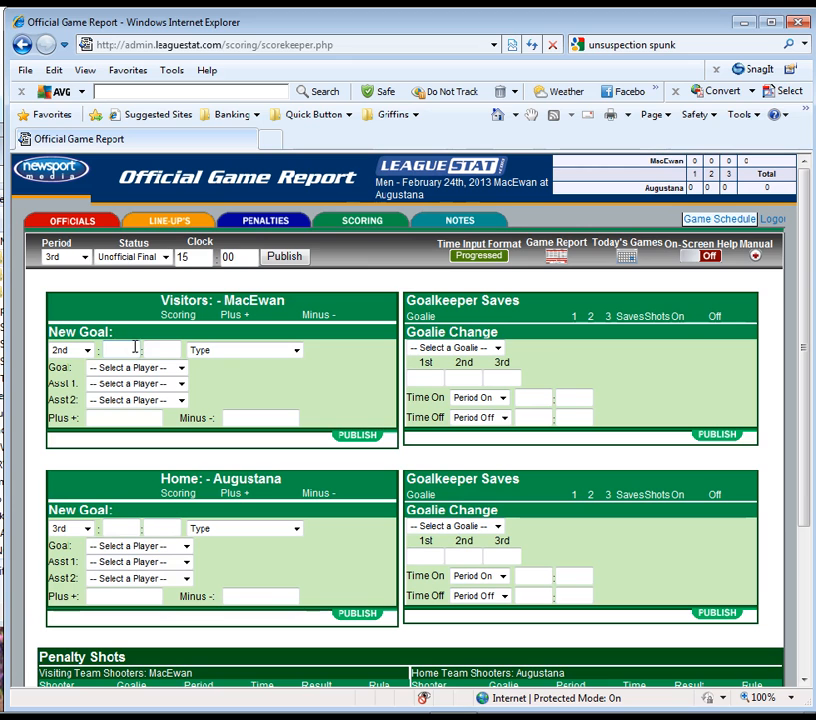
{"action": "left_click", "coordinate": [60, 350]}
{"action": "left_click", "coordinate": [62, 375]}
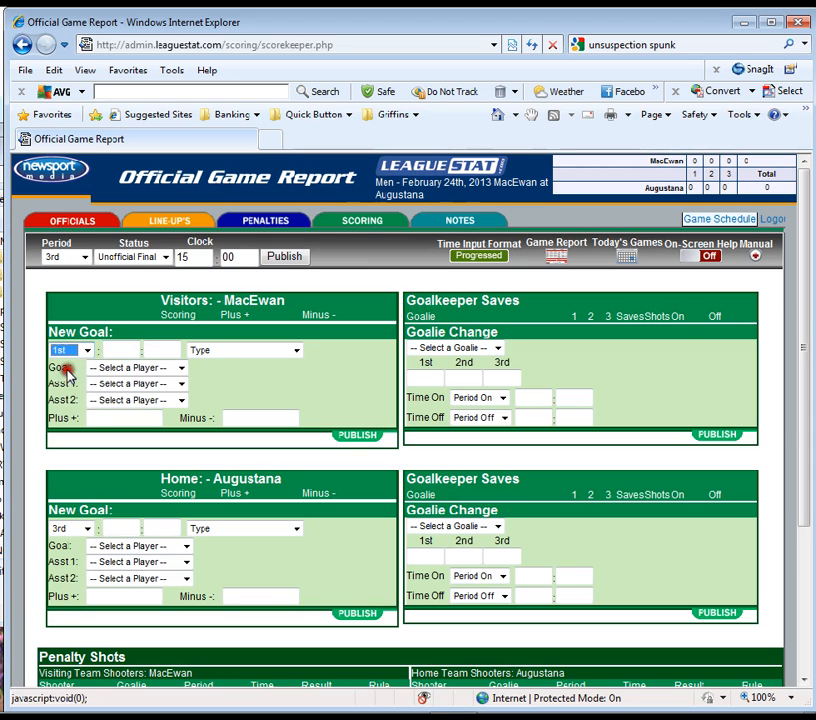
{"action": "left_click", "coordinate": [113, 350]}
{"action": "type", "text": "15"}
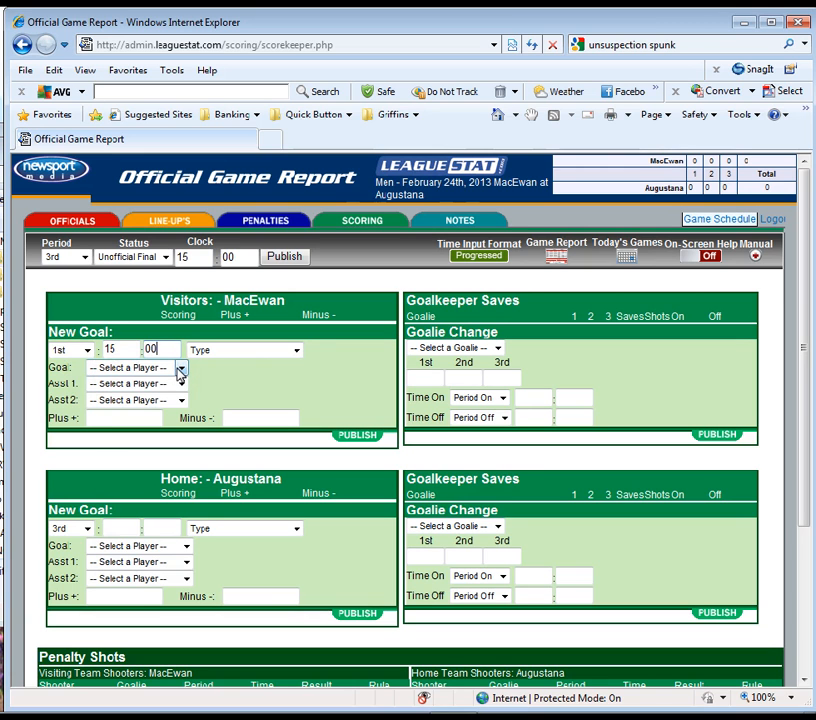
Step: Credit the goal to #15 with assists from #21 and #5, and publish it
{"action": "left_click", "coordinate": [180, 370]}
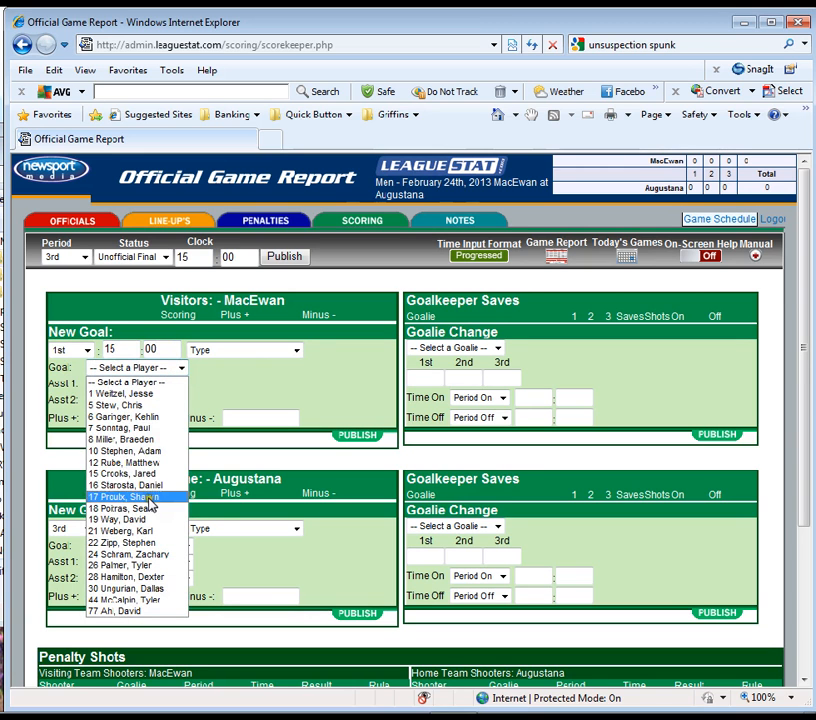
{"action": "left_click", "coordinate": [141, 476]}
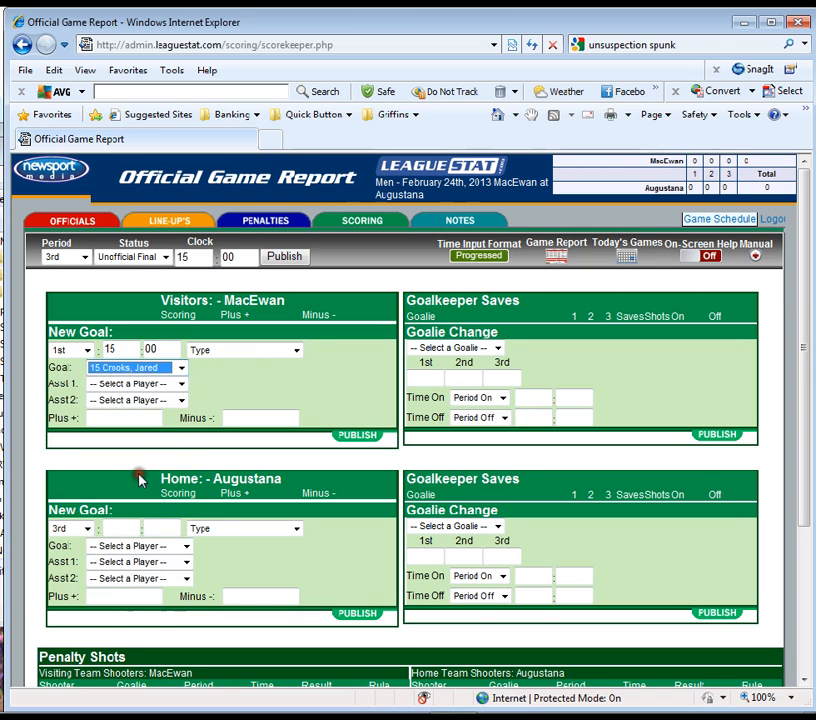
{"action": "left_click", "coordinate": [182, 384]}
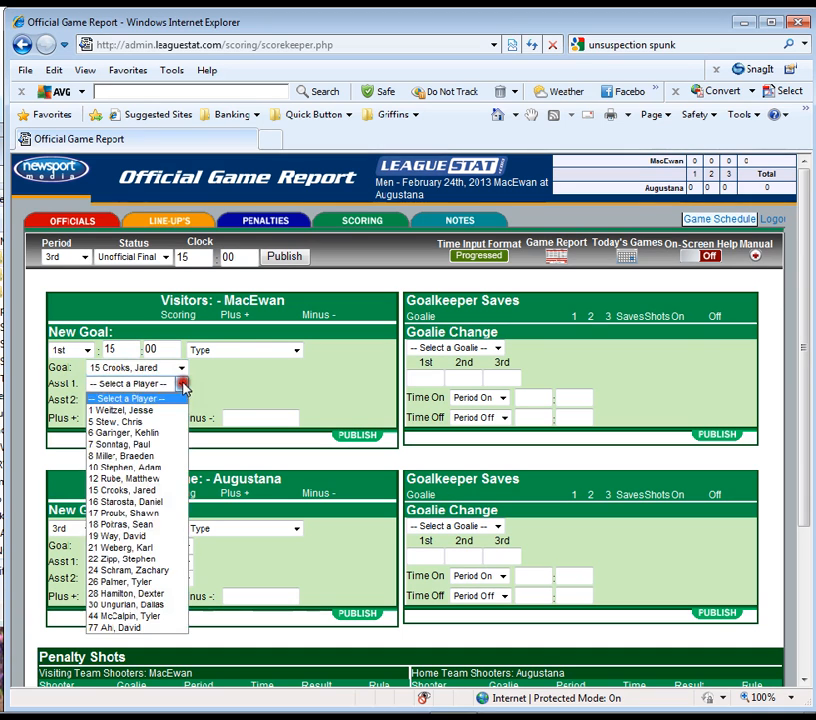
{"action": "left_click", "coordinate": [147, 549]}
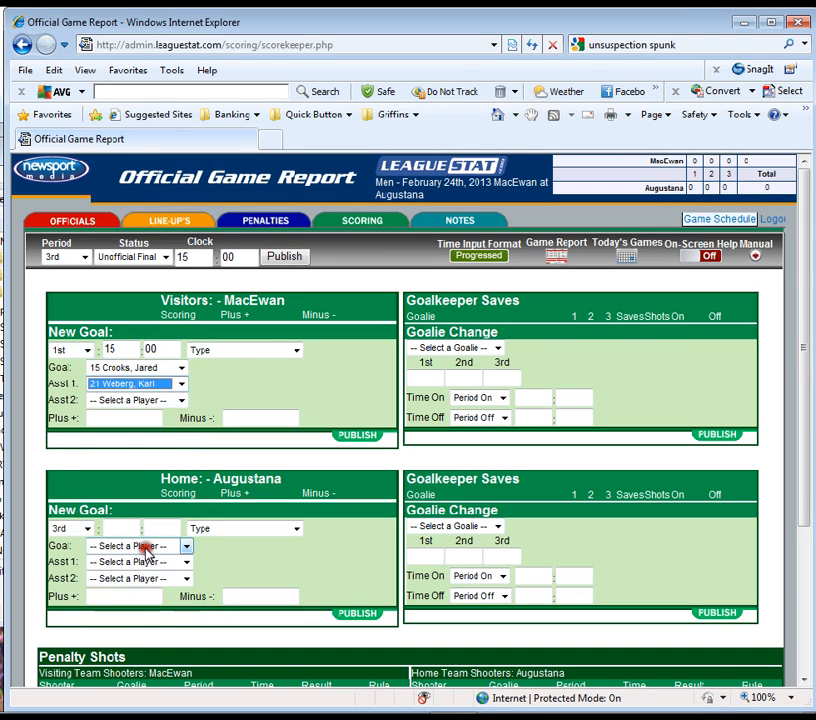
{"action": "left_click", "coordinate": [177, 403]}
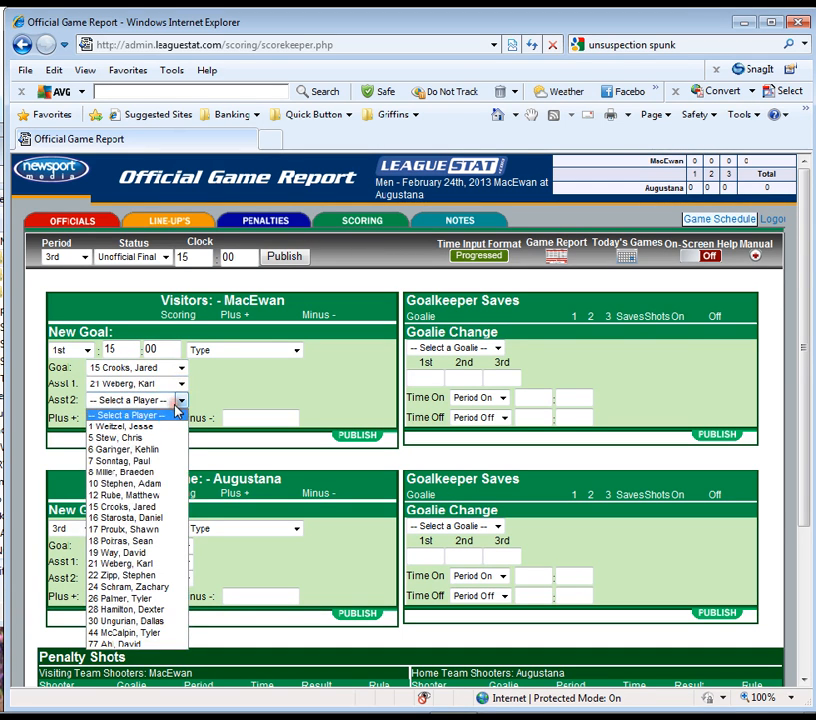
{"action": "left_click", "coordinate": [131, 440]}
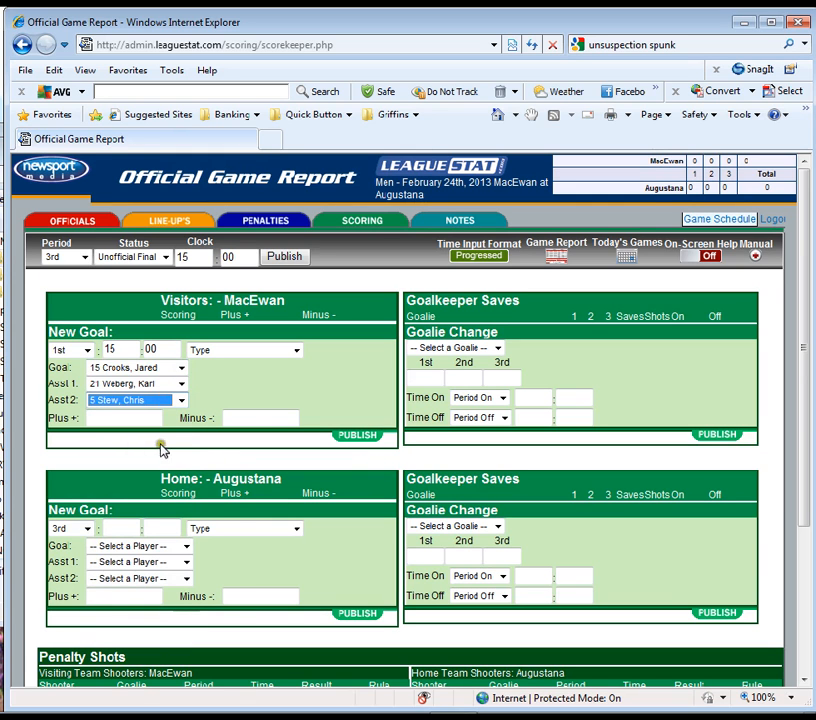
{"action": "left_click", "coordinate": [360, 437]}
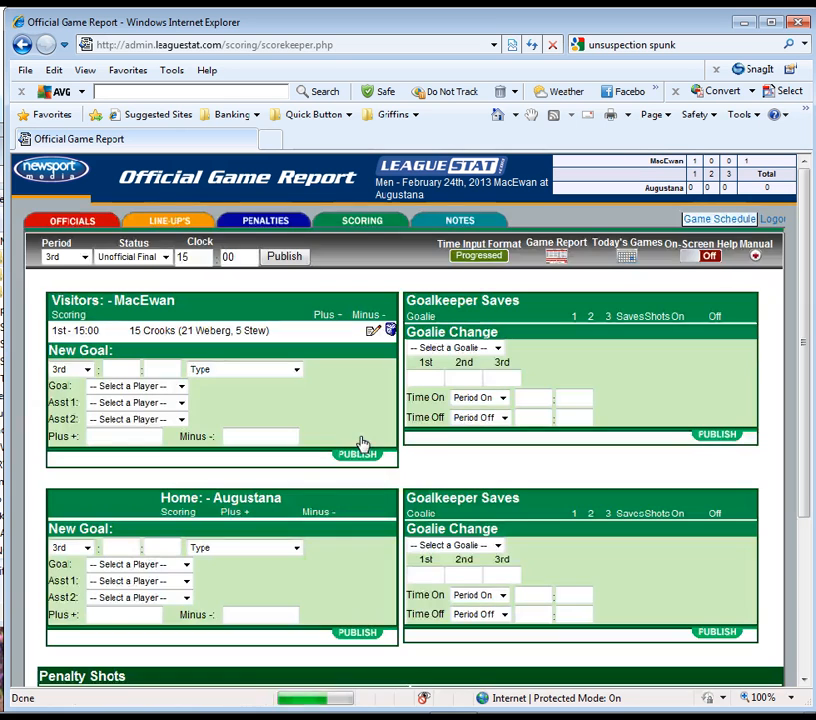
Step: Change the goal time to 15:25 and the first assist to #19, then republish
{"action": "left_click", "coordinate": [368, 335]}
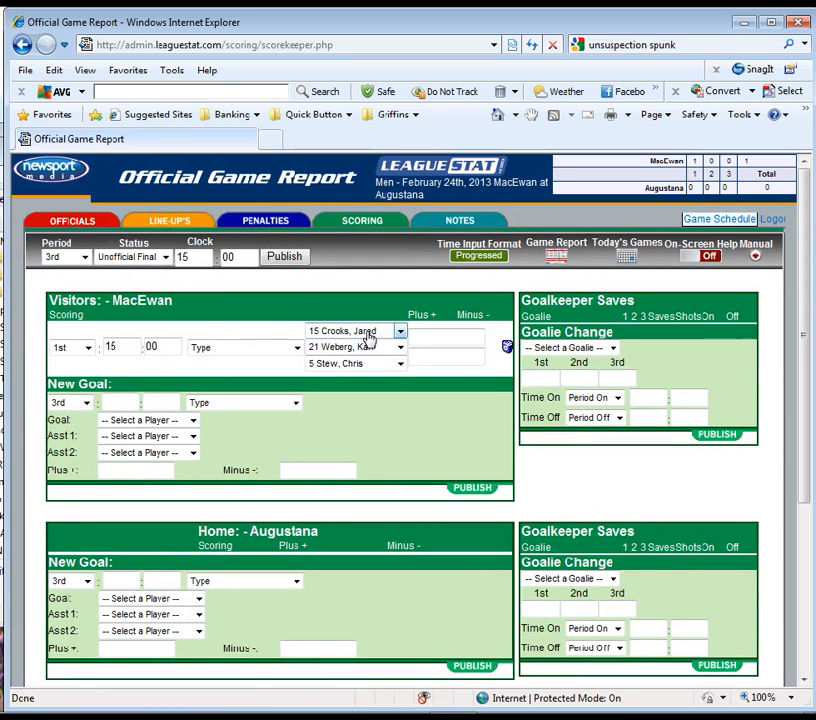
{"action": "double_click", "coordinate": [158, 347]}
{"action": "type", "text": "25"}
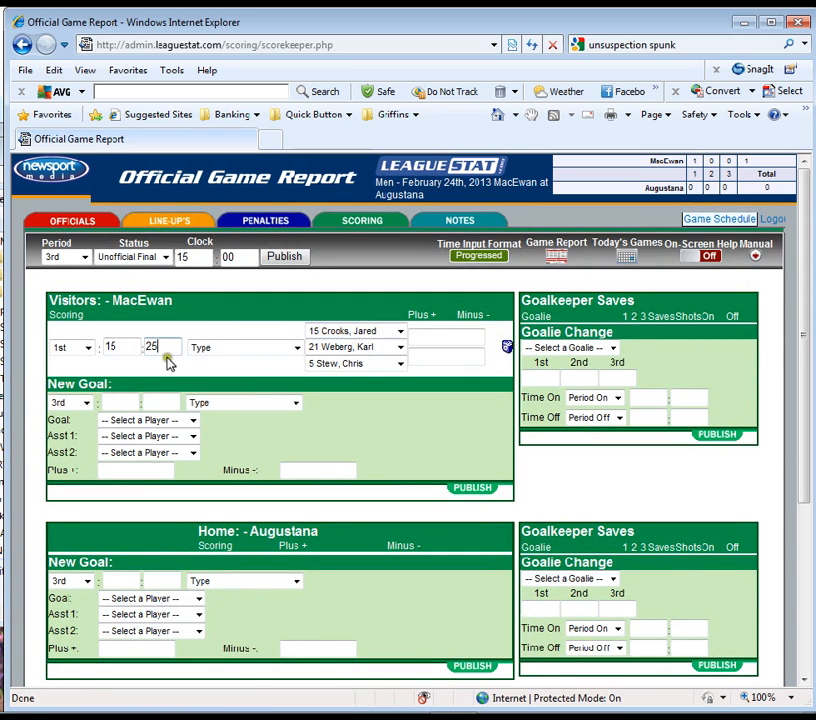
{"action": "left_click", "coordinate": [288, 348]}
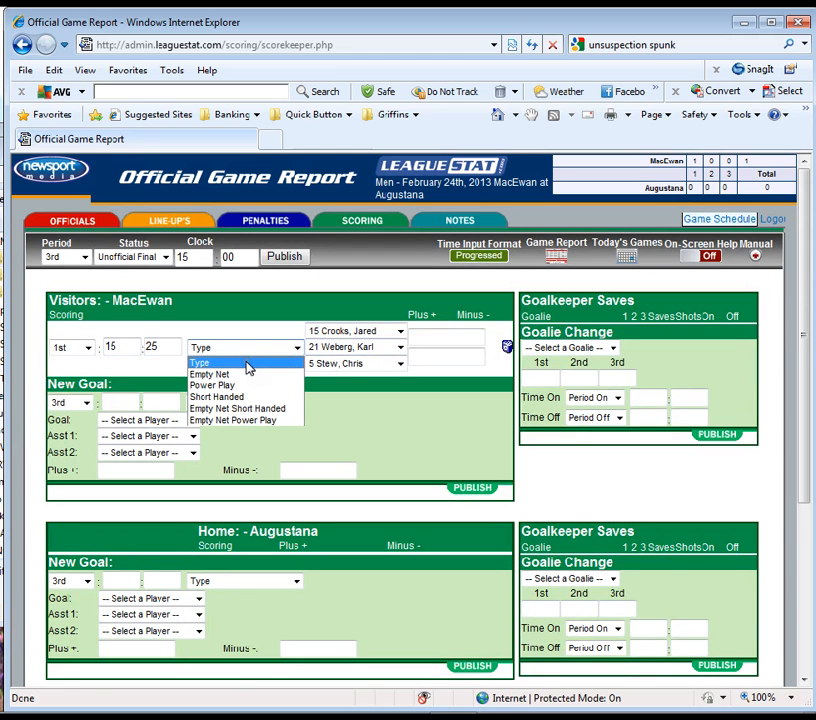
{"action": "left_click", "coordinate": [248, 364]}
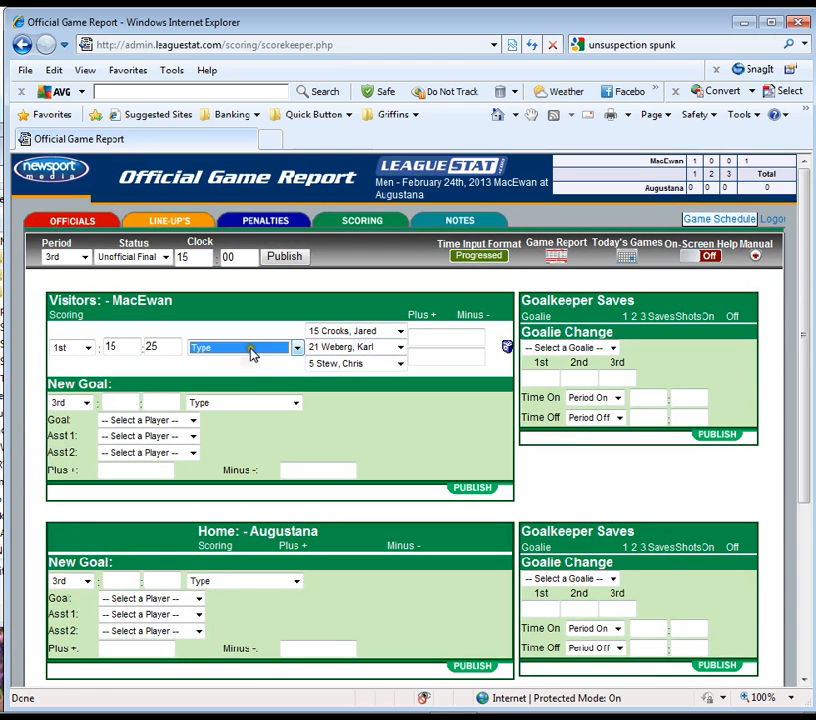
{"action": "left_click", "coordinate": [398, 349]}
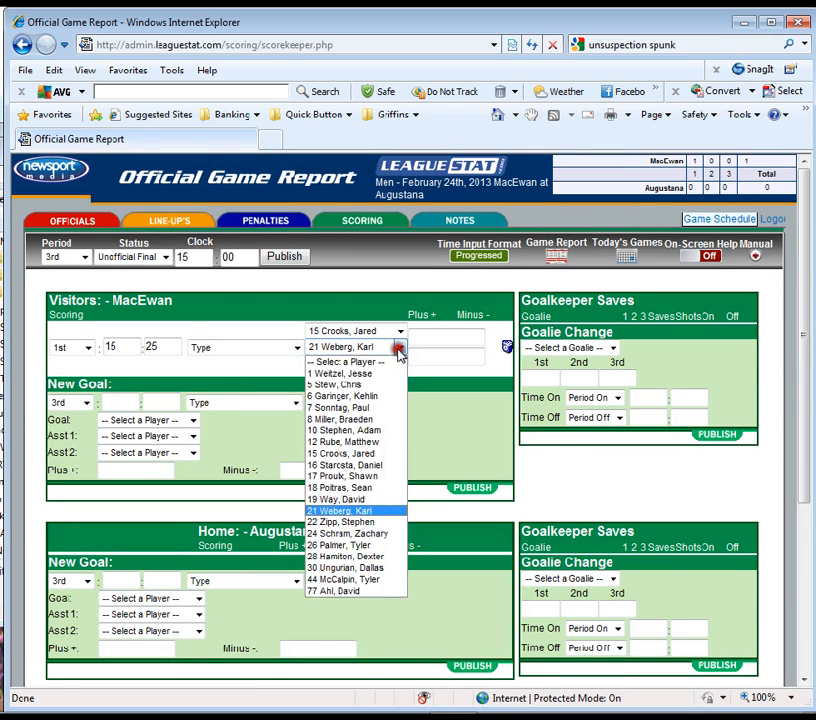
{"action": "left_click", "coordinate": [346, 499]}
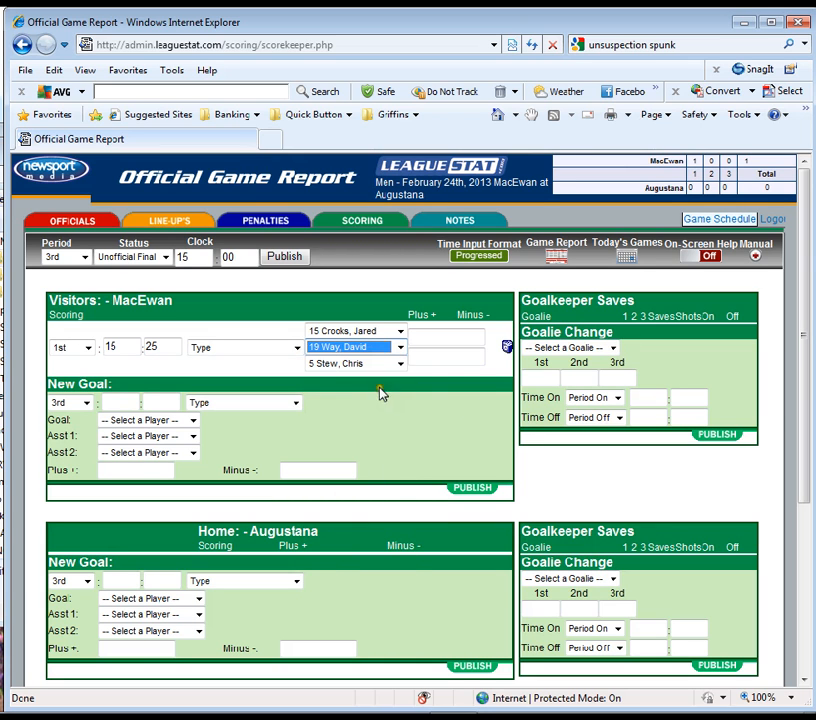
{"action": "left_click", "coordinate": [454, 492]}
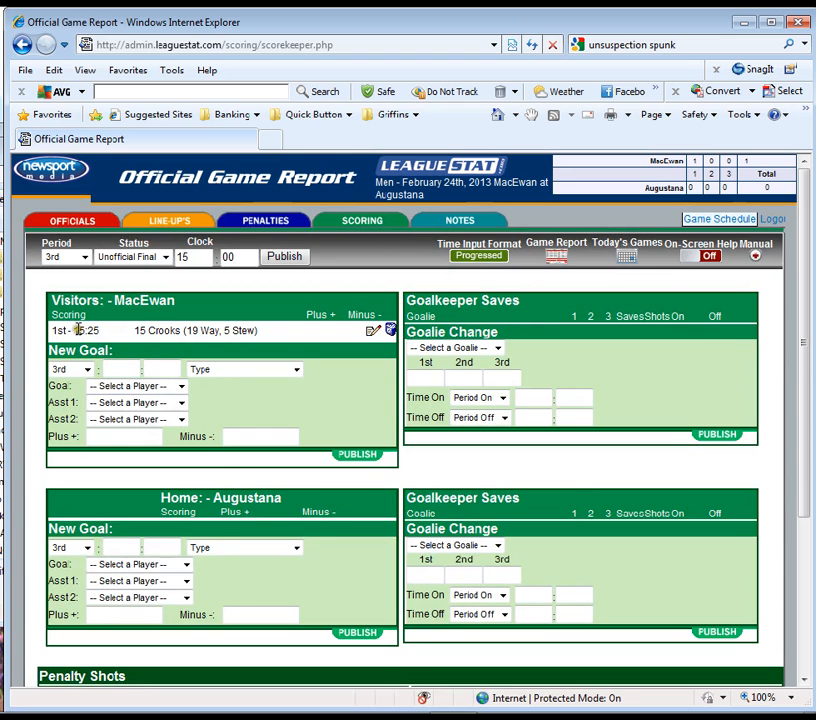
Step: Start a new 1st-period MacEwan goal timed at 16:00
{"action": "left_click_drag", "start_coordinate": [76, 330], "coordinate": [106, 331]}
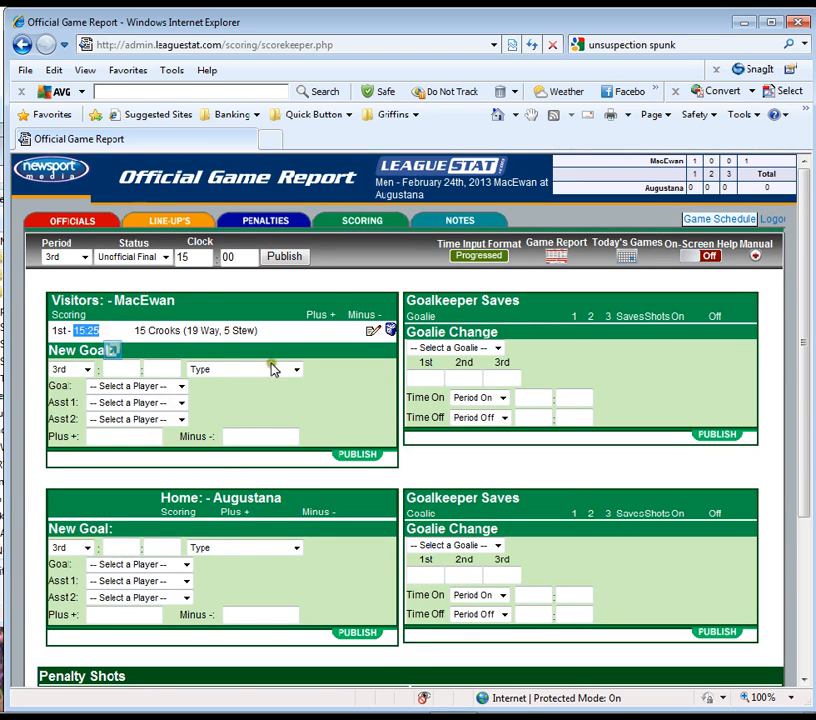
{"action": "double_click", "coordinate": [187, 256]}
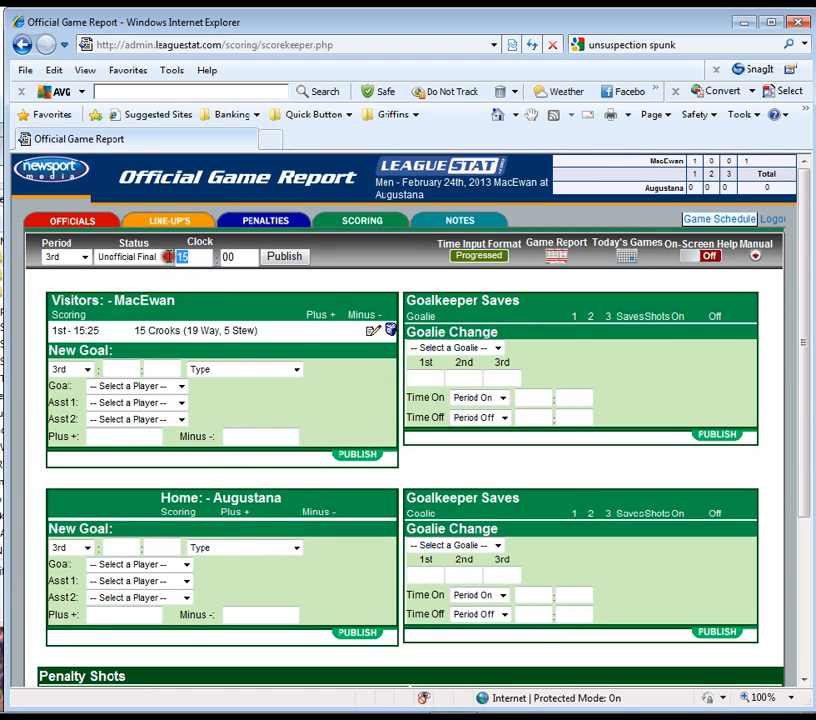
{"action": "left_click", "coordinate": [88, 370]}
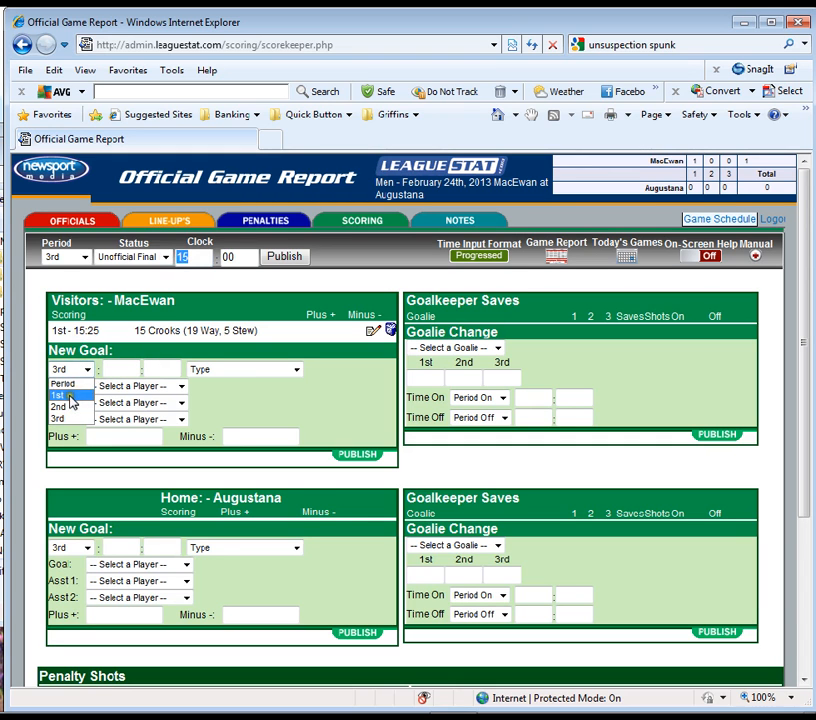
{"action": "left_click", "coordinate": [68, 395]}
{"action": "left_click", "coordinate": [123, 369]}
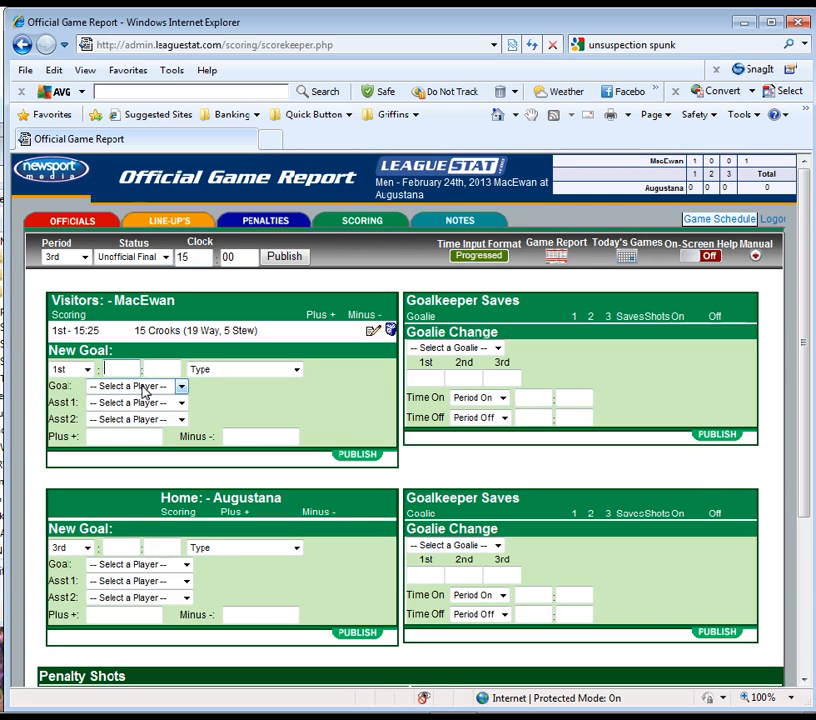
{"action": "key", "text": "Tab"}
{"action": "type", "text": "0"}
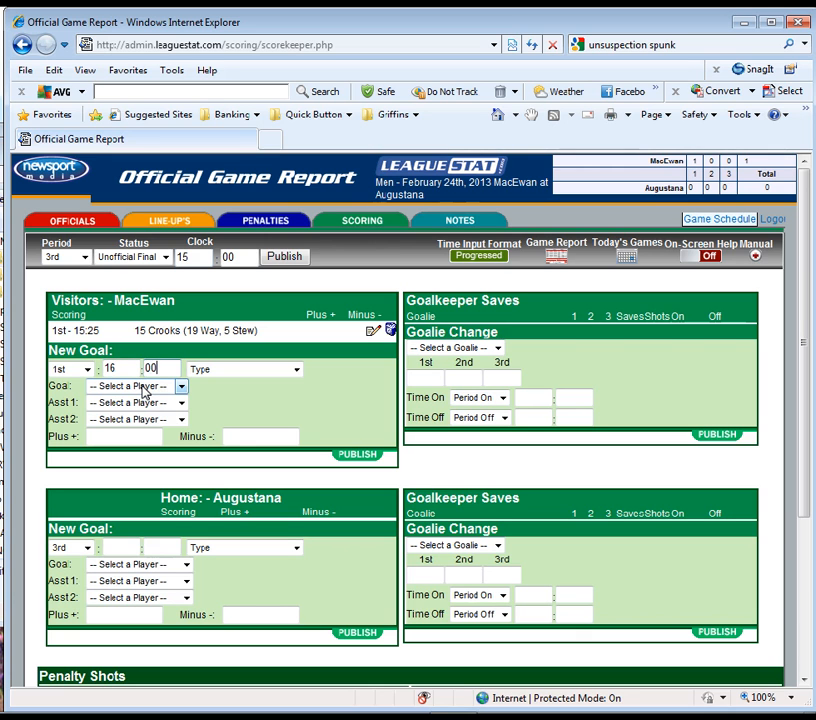
Step: Credit the goal to #16 with assists from #5 and #12, and publish it
{"action": "left_click", "coordinate": [182, 387]}
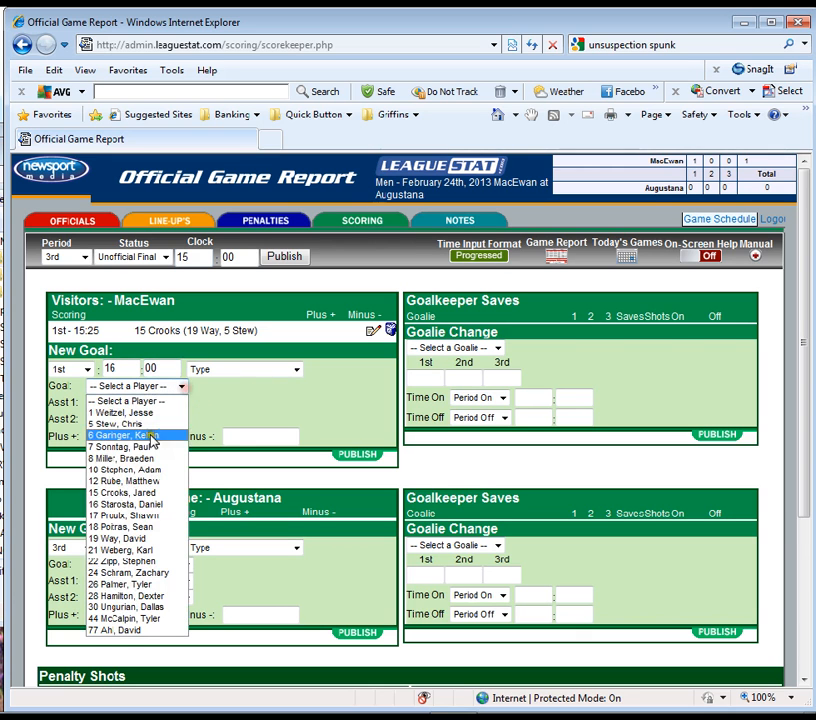
{"action": "left_click", "coordinate": [125, 504]}
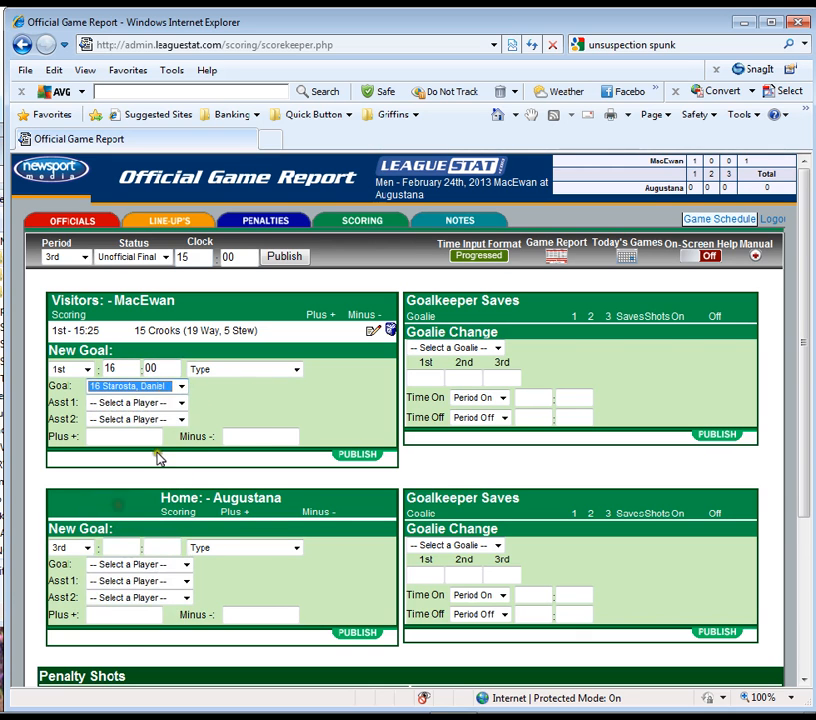
{"action": "left_click", "coordinate": [181, 403]}
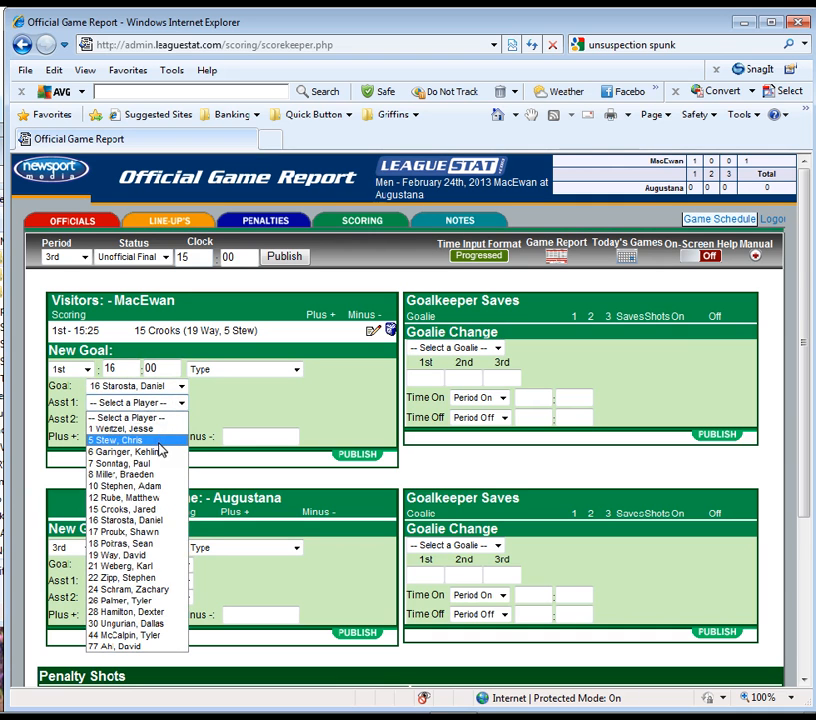
{"action": "left_click", "coordinate": [158, 440]}
{"action": "left_click", "coordinate": [181, 419]}
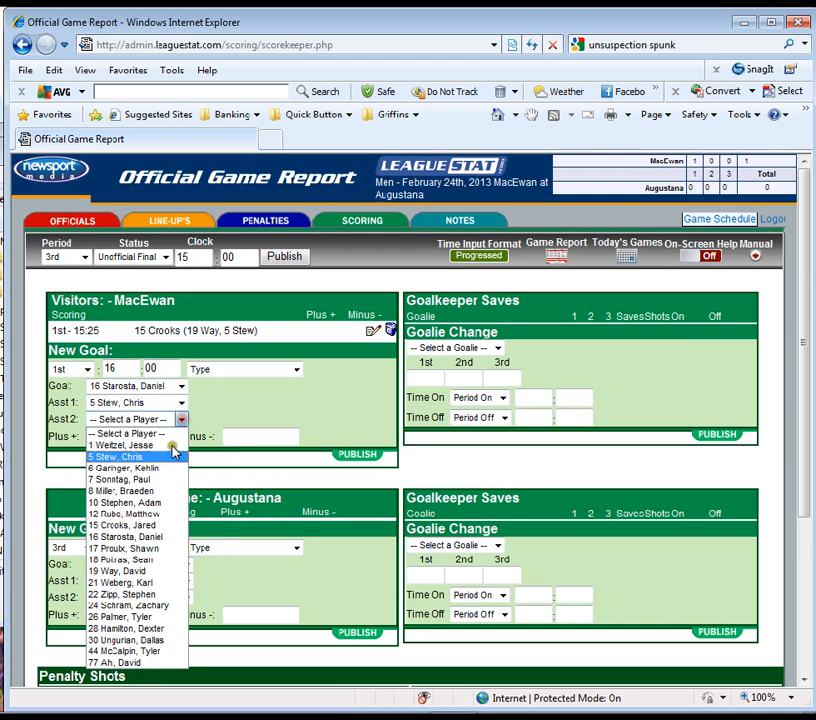
{"action": "left_click", "coordinate": [148, 515]}
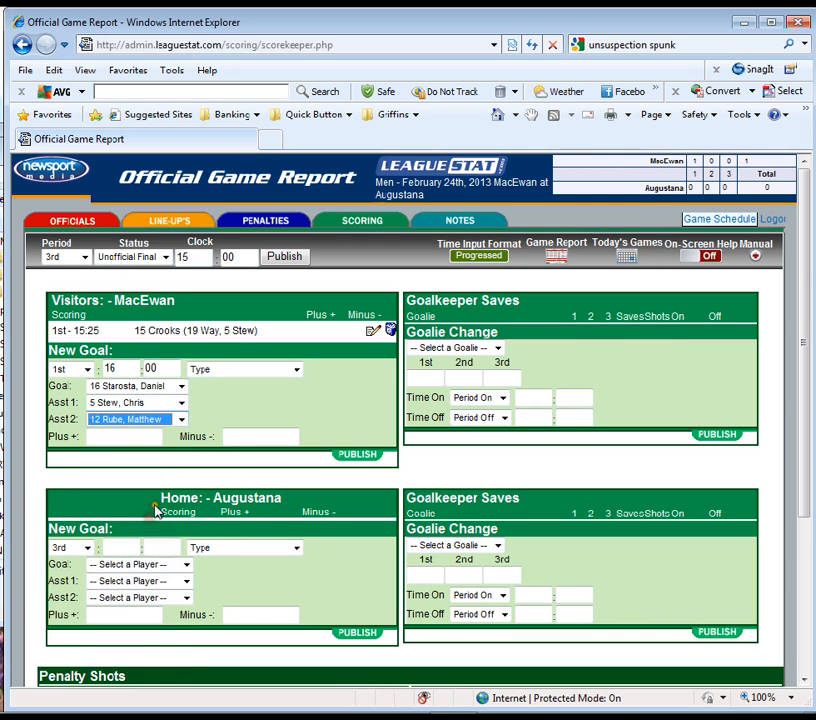
{"action": "left_click", "coordinate": [348, 460]}
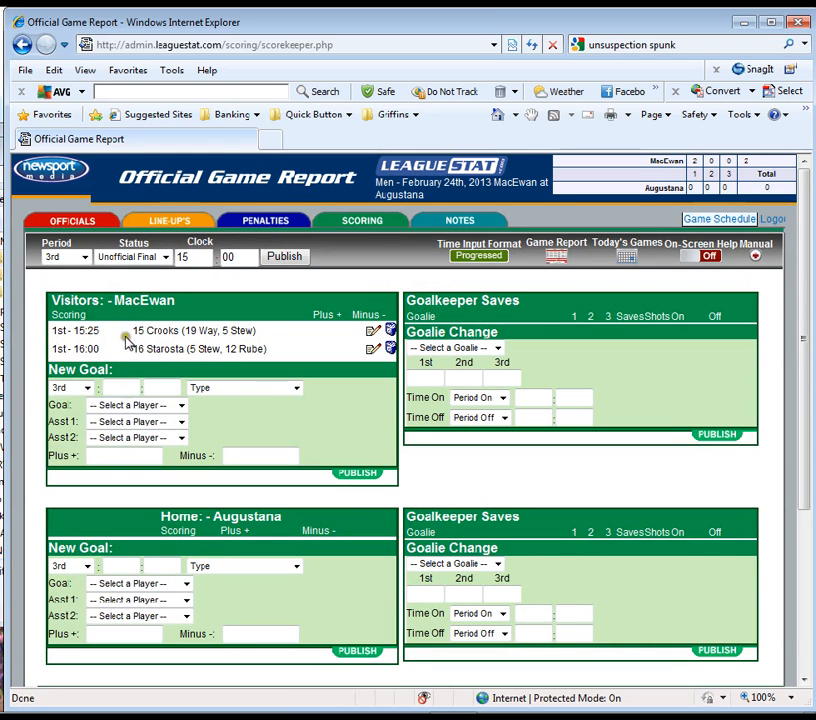
Step: Select the game clock minutes so the clock can be reset to 15:00
{"action": "left_click", "coordinate": [115, 387]}
{"action": "left_click", "coordinate": [157, 387]}
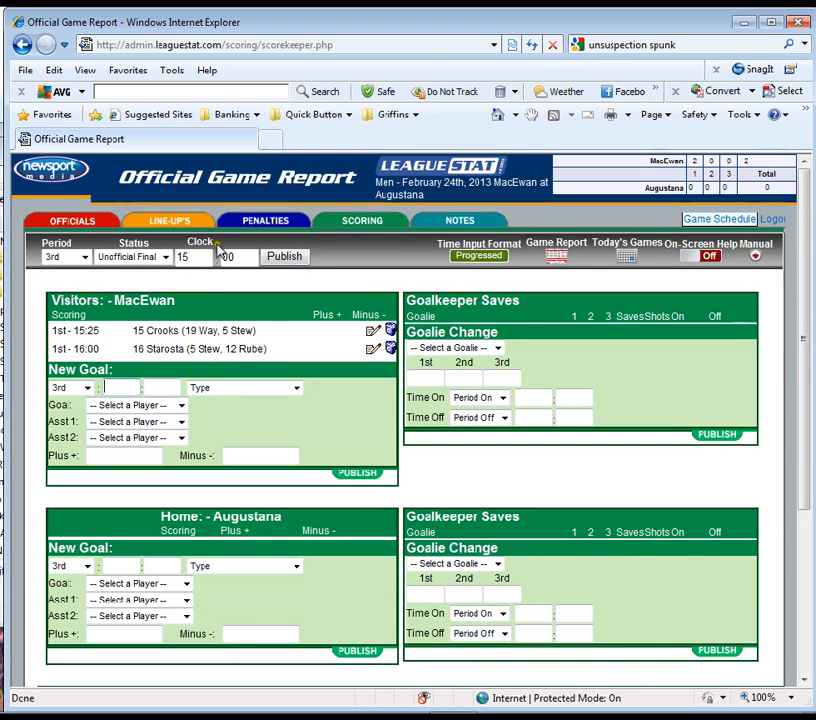
{"action": "double_click", "coordinate": [184, 257]}
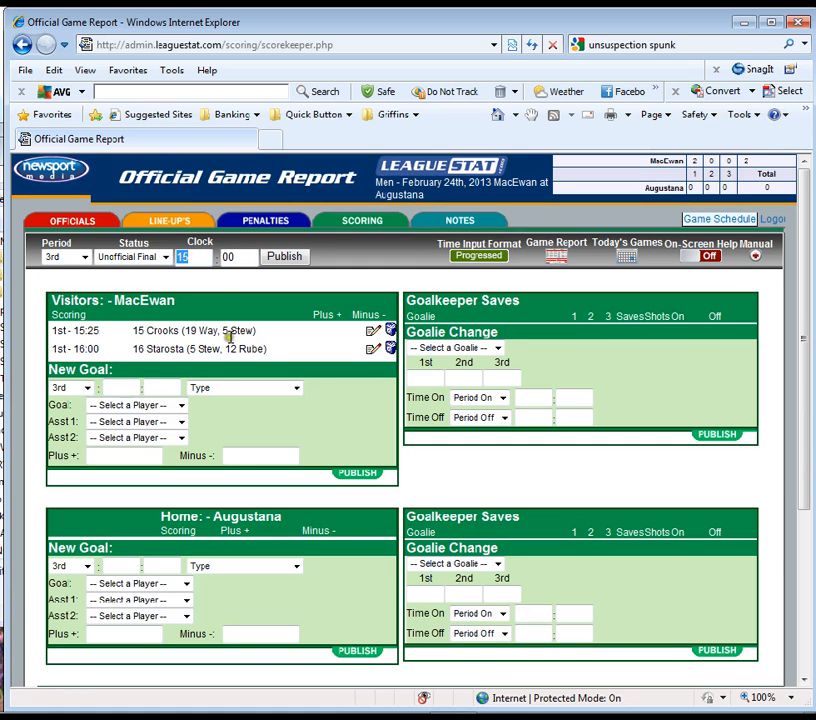
Step: On the Penalties page, add a 1st-period 2-minute minor for MacEwan's #7
{"action": "left_click", "coordinate": [280, 221]}
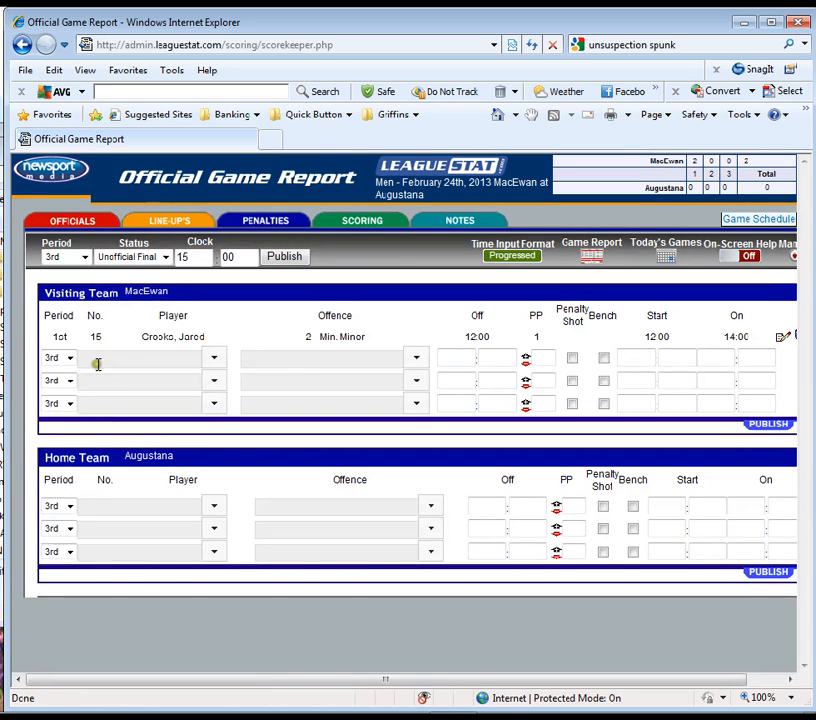
{"action": "left_click", "coordinate": [66, 358]}
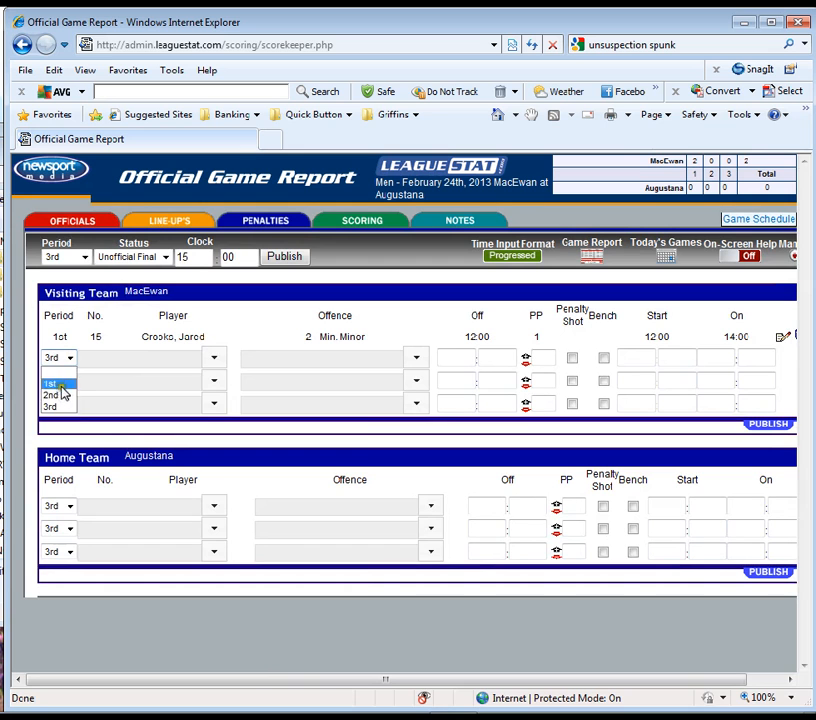
{"action": "left_click", "coordinate": [55, 383]}
{"action": "left_click", "coordinate": [212, 362]}
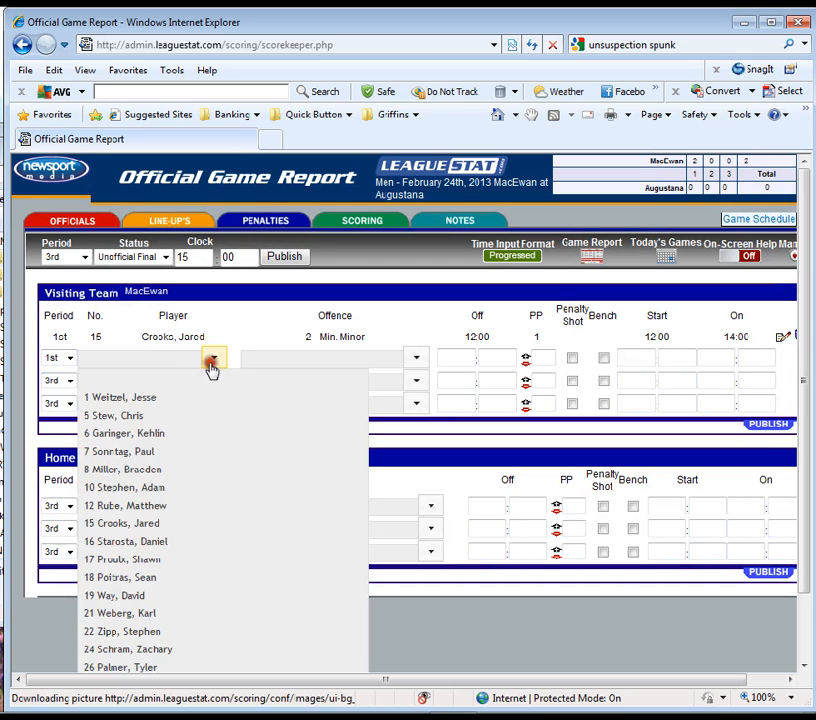
{"action": "left_click", "coordinate": [140, 453]}
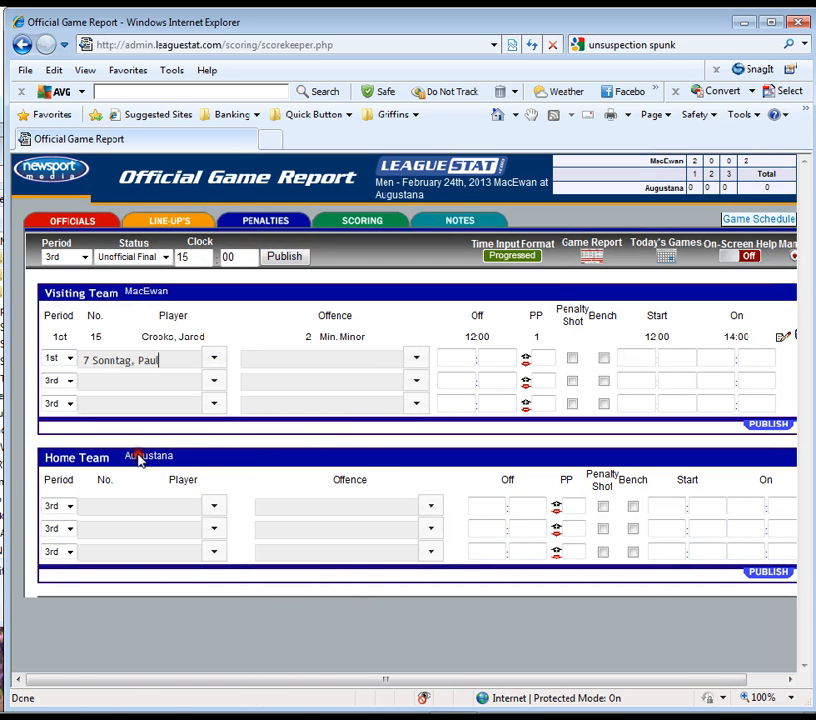
{"action": "left_click", "coordinate": [414, 359]}
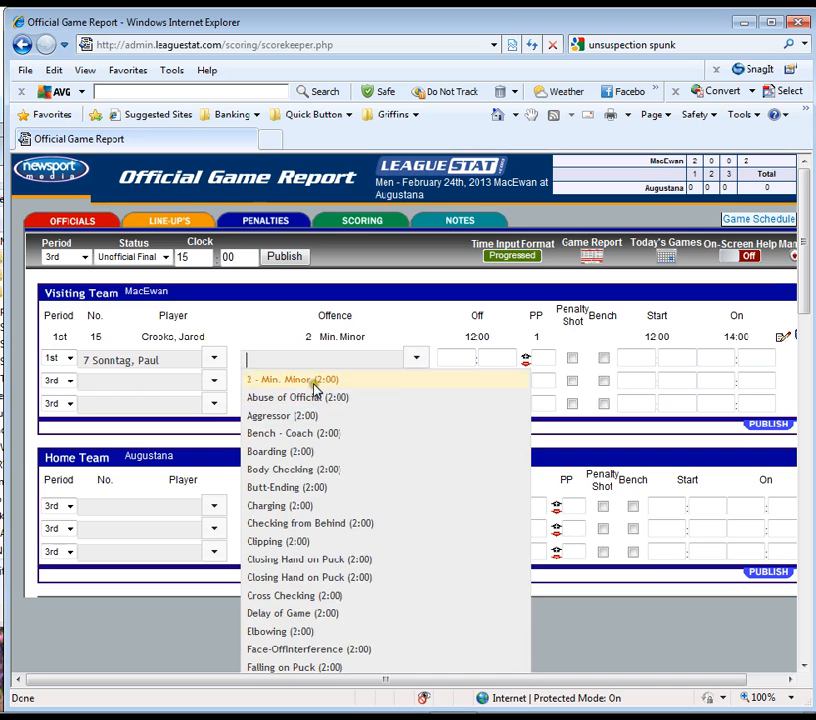
{"action": "left_click", "coordinate": [312, 380]}
Step: Give the penalty off 16:00, power play, start 16:00, on 18:00, and publish it
{"action": "left_click", "coordinate": [465, 361]}
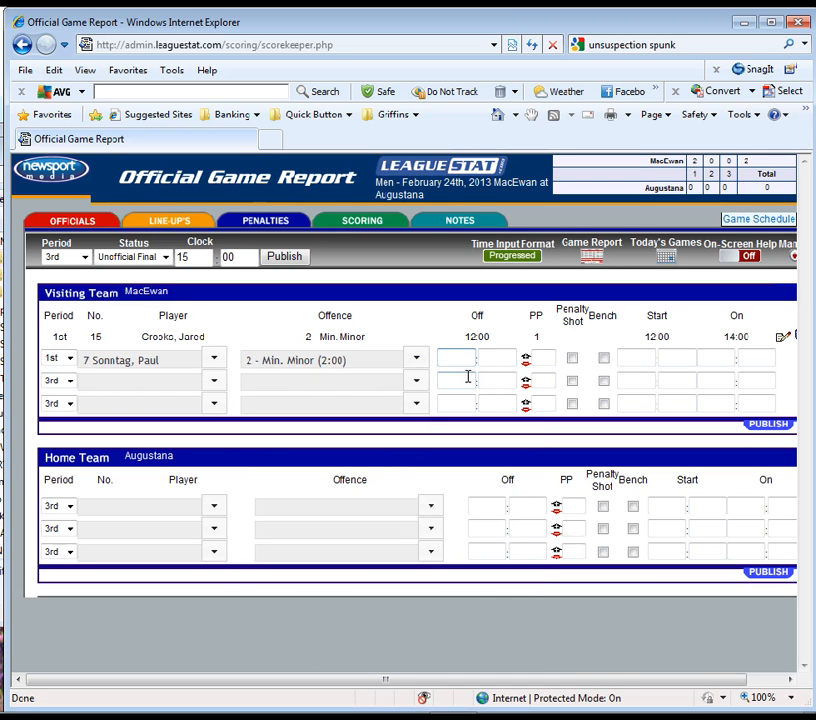
{"action": "key", "text": "Tab"}
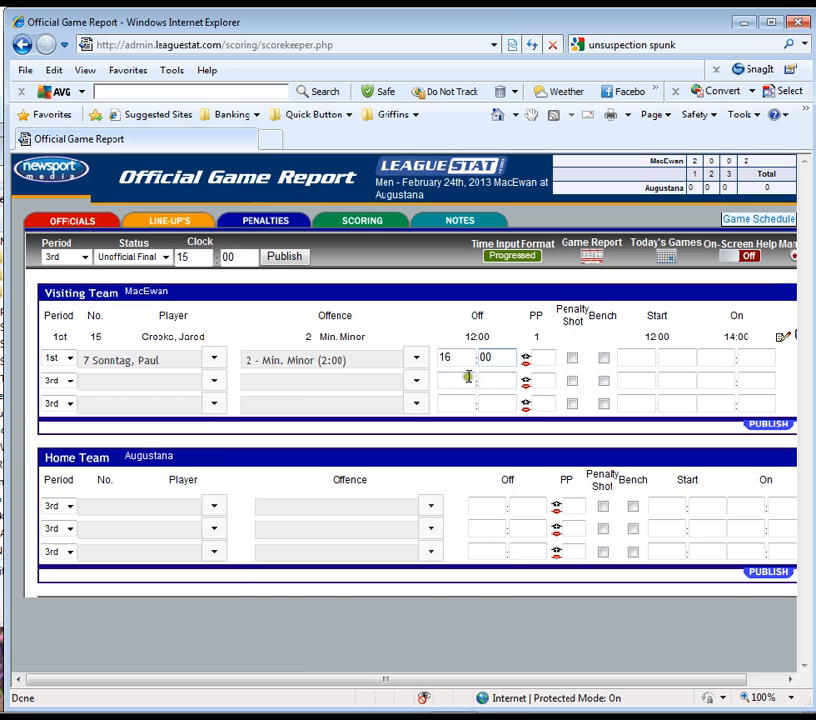
{"action": "left_click", "coordinate": [526, 358]}
{"action": "left_click", "coordinate": [648, 358]}
{"action": "type", "text": "1"}
{"action": "type", "text": "00"}
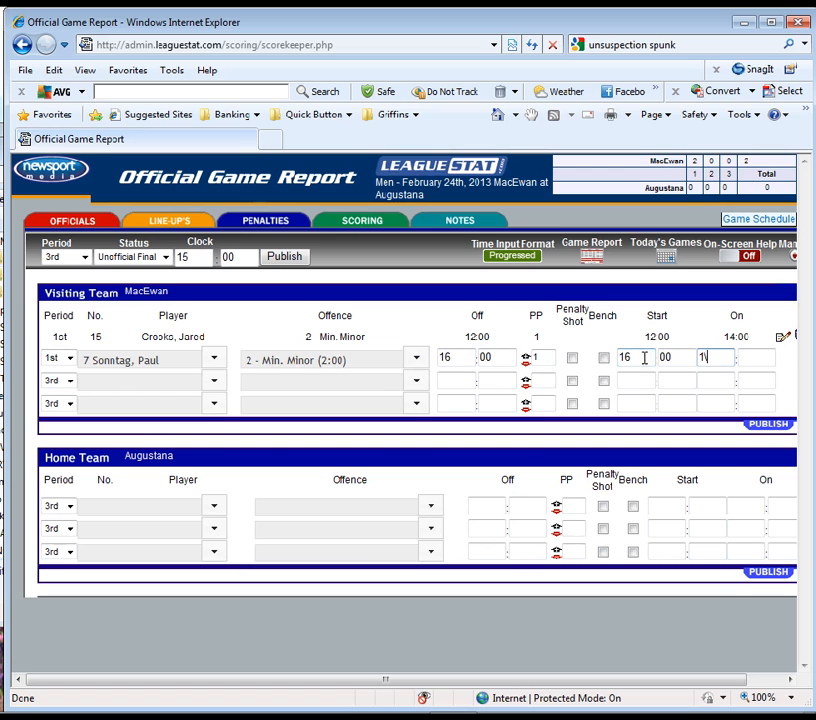
{"action": "type", "text": "00"}
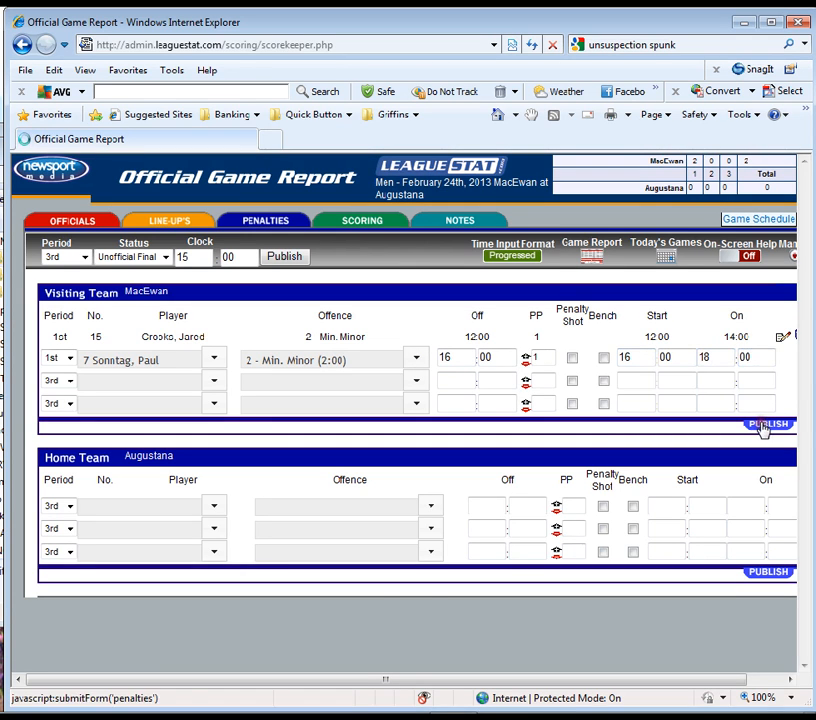
{"action": "left_click", "coordinate": [763, 425]}
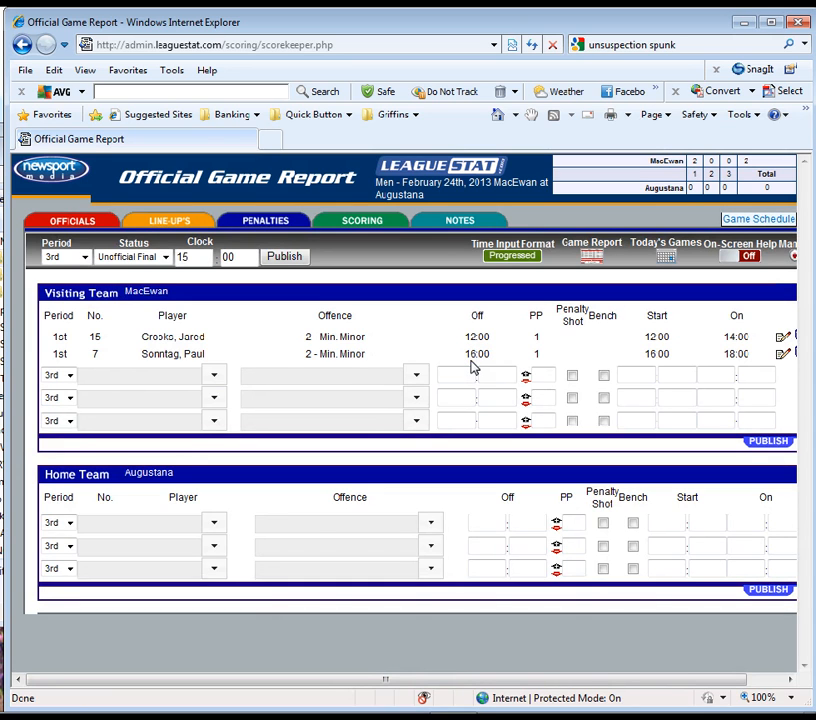
{"action": "left_click", "coordinate": [355, 225]}
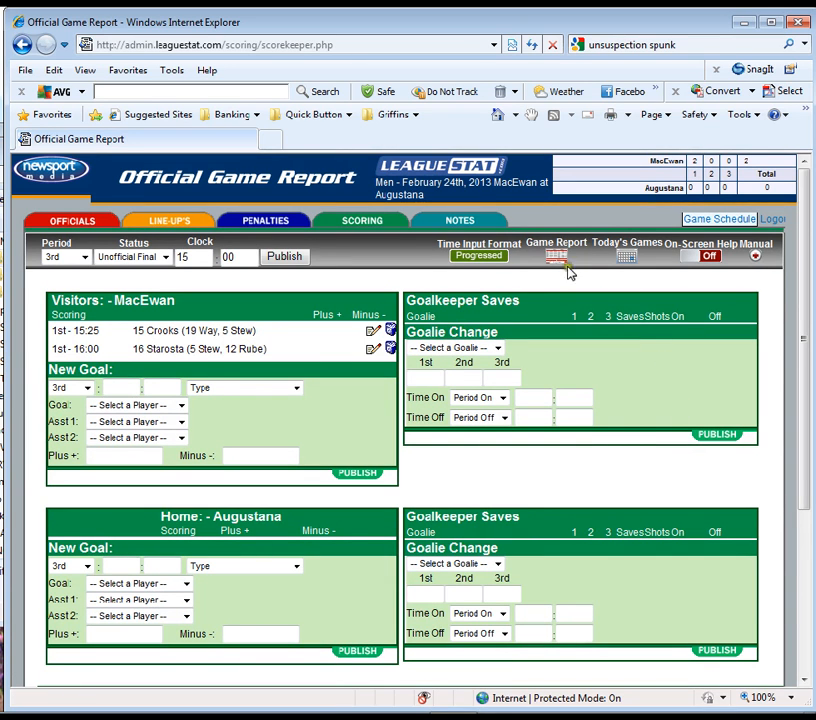
Step: Choose MacEwan goalie #30 and enter 20, 15 and 10 saves by period
{"action": "left_click", "coordinate": [497, 352]}
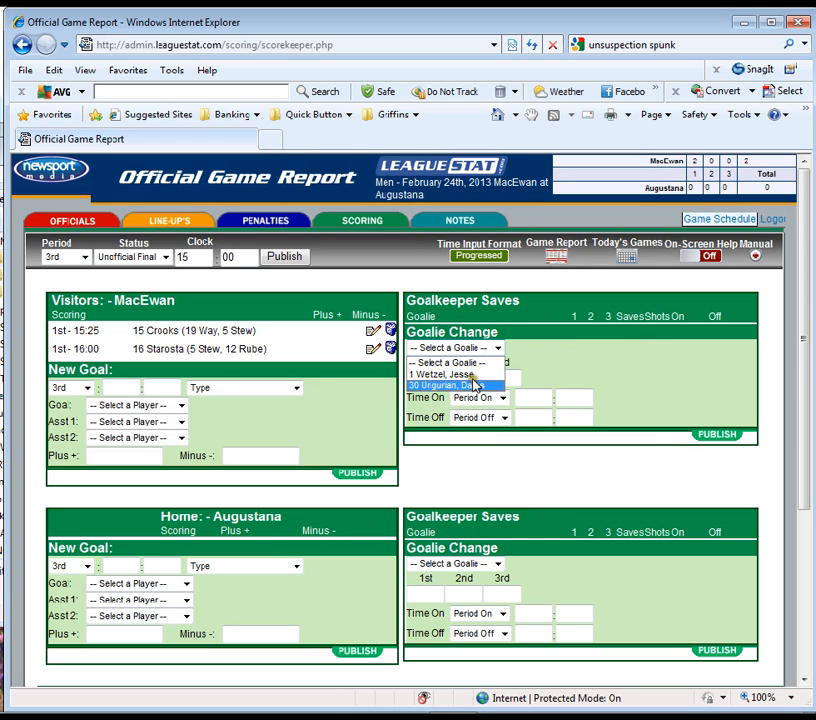
{"action": "left_click", "coordinate": [476, 385]}
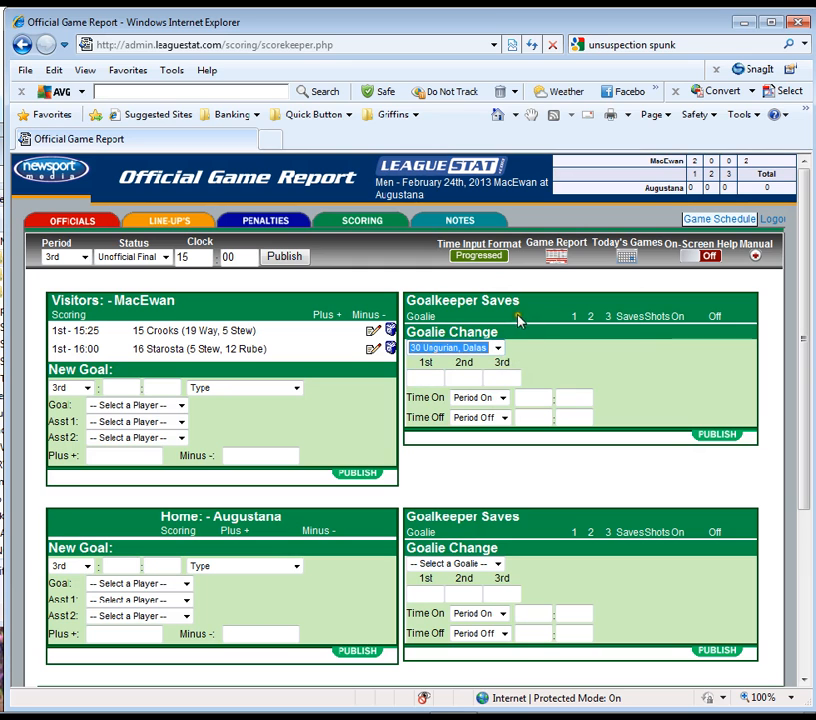
{"action": "left_click", "coordinate": [432, 378]}
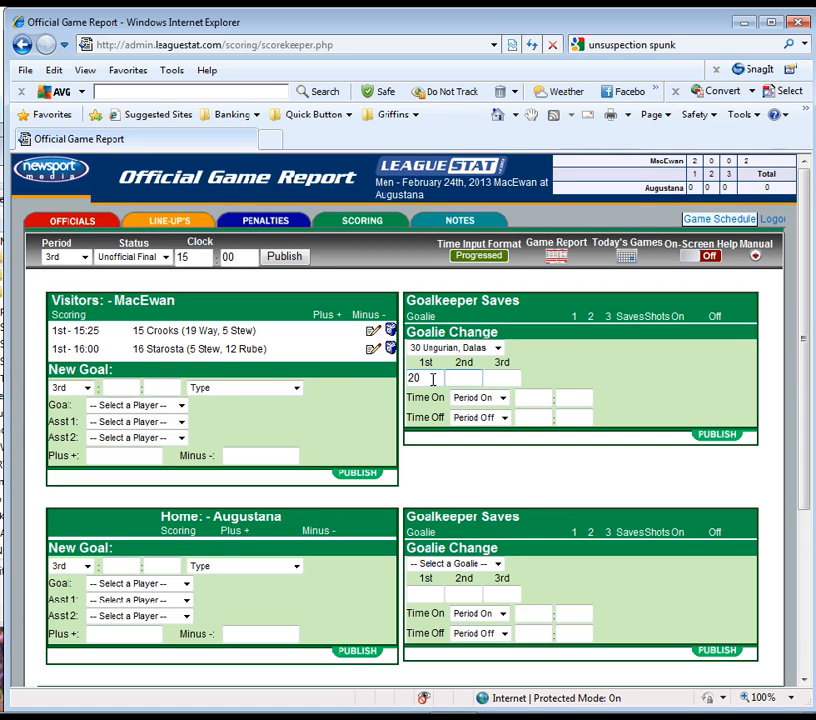
{"action": "key", "text": "Tab"}
Step: Set the goalie's time on to 1st 0:00 and time off to 3rd 20:00, then publish
{"action": "left_click", "coordinate": [502, 398]}
{"action": "left_click", "coordinate": [468, 424]}
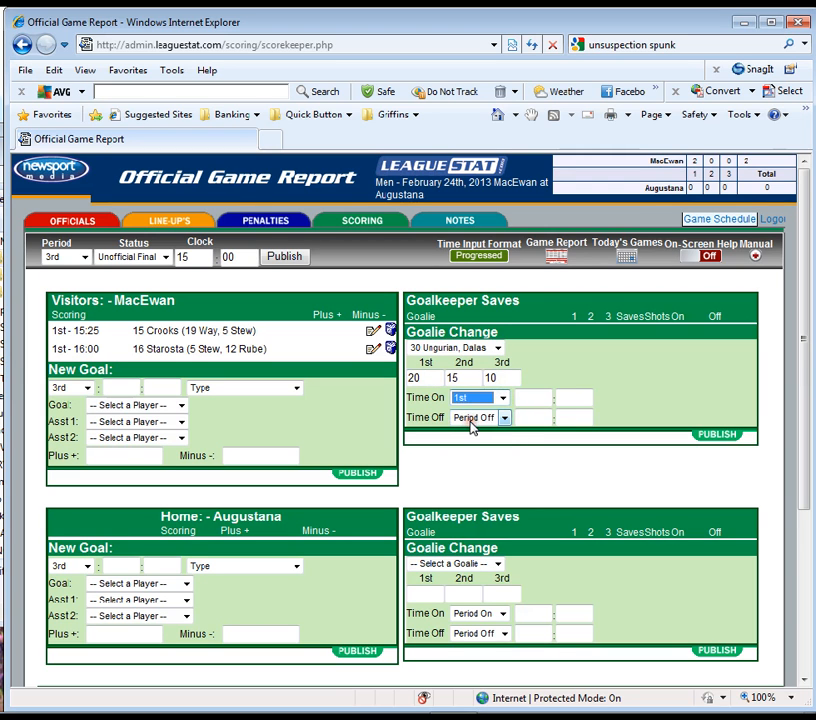
{"action": "left_click", "coordinate": [525, 397]}
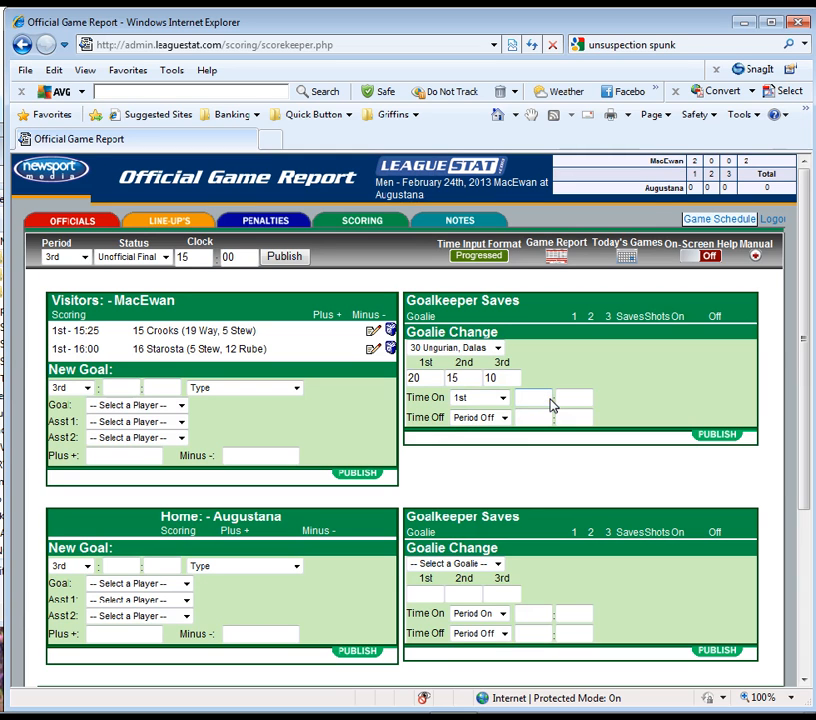
{"action": "type", "text": "000"}
{"action": "left_click", "coordinate": [504, 417]}
{"action": "left_click", "coordinate": [477, 465]}
{"action": "left_click", "coordinate": [530, 418]}
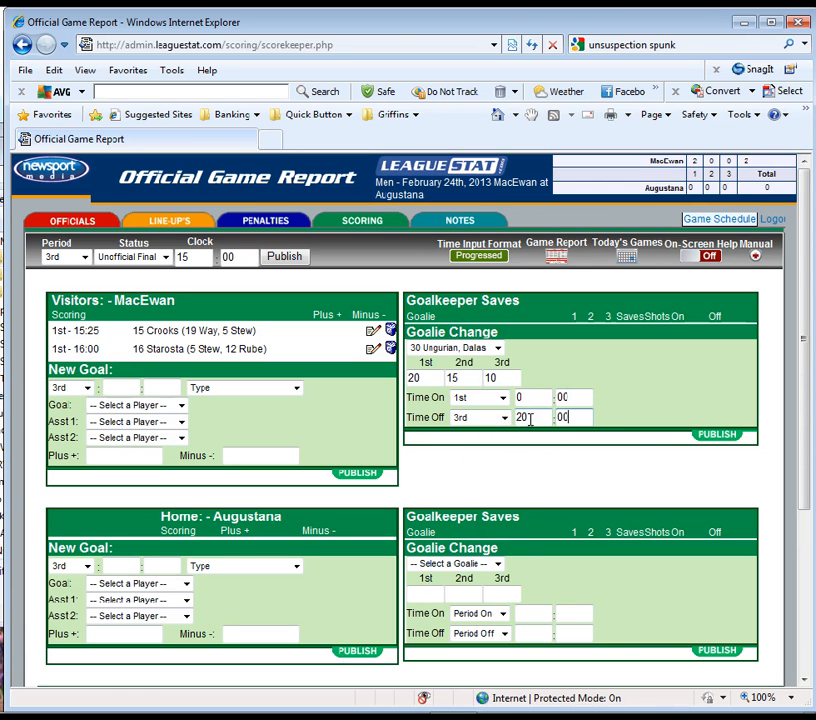
{"action": "left_click", "coordinate": [708, 437]}
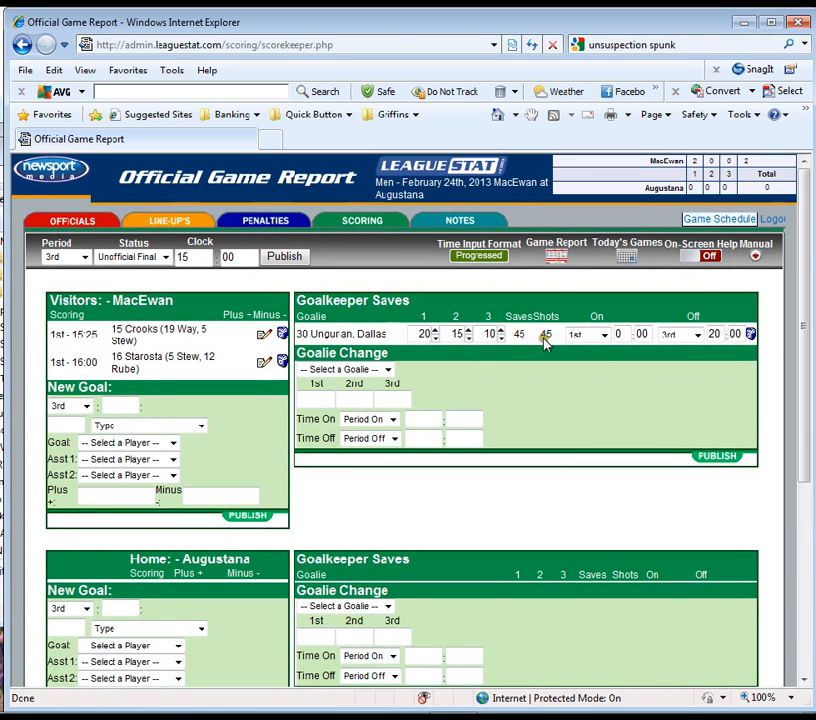
Step: Raise goalie #30's first-period saves from 20 to 21 and republish
{"action": "left_click", "coordinate": [435, 330]}
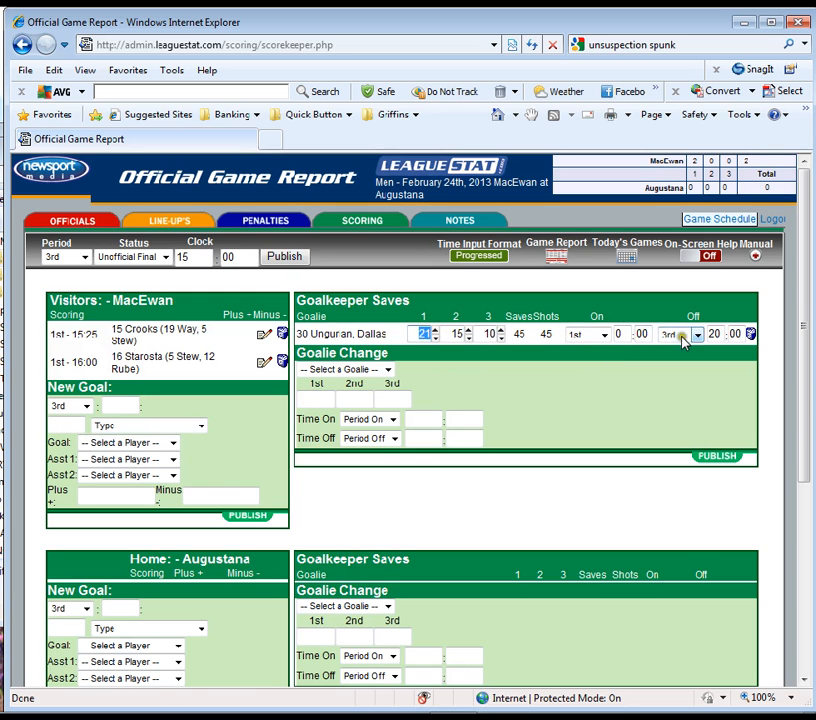
{"action": "left_click", "coordinate": [705, 460]}
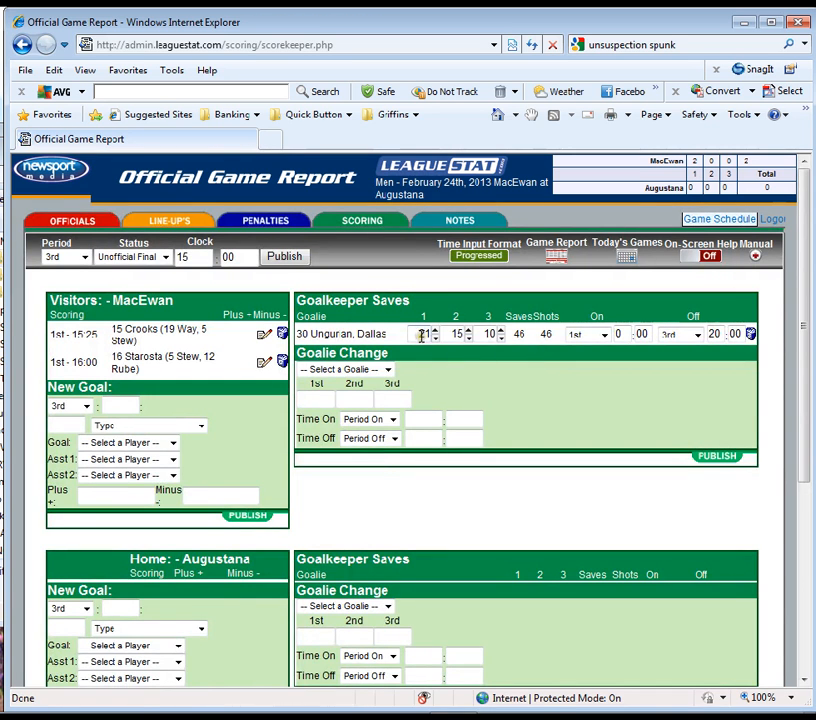
{"action": "double_click", "coordinate": [421, 334]}
{"action": "scroll", "coordinate": [486, 477], "scroll_direction": "down", "scroll_amount": 3}
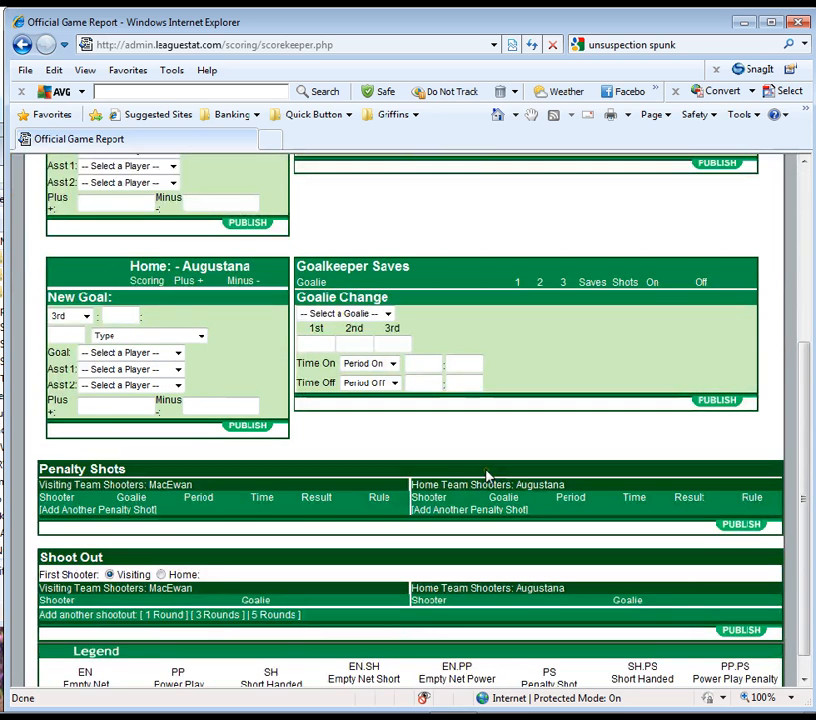
Step: Choose Augustana goalie #1 and enter saves of 5, 0 and 0
{"action": "left_click", "coordinate": [386, 315]}
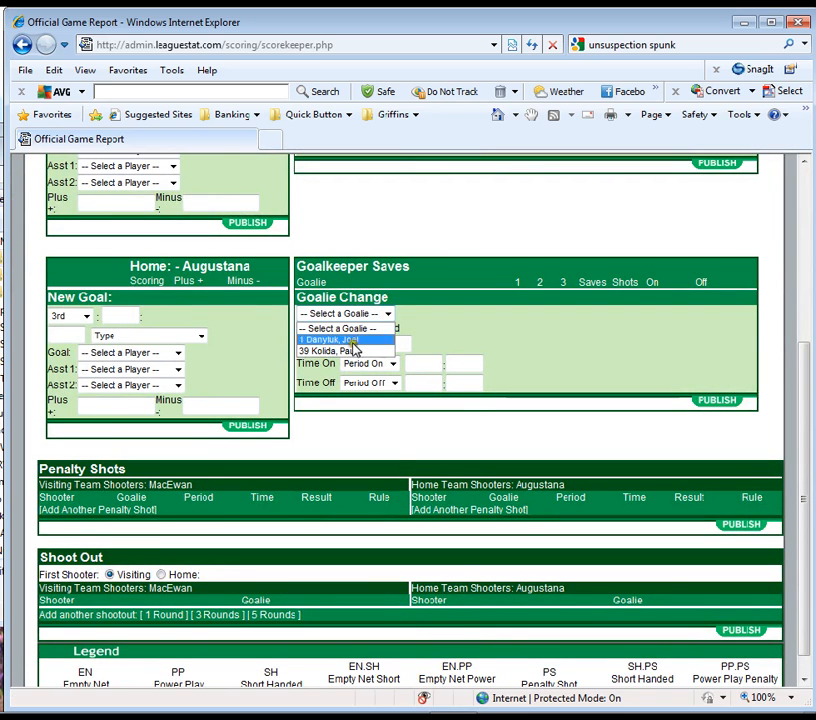
{"action": "left_click", "coordinate": [352, 341]}
{"action": "left_click", "coordinate": [324, 344]}
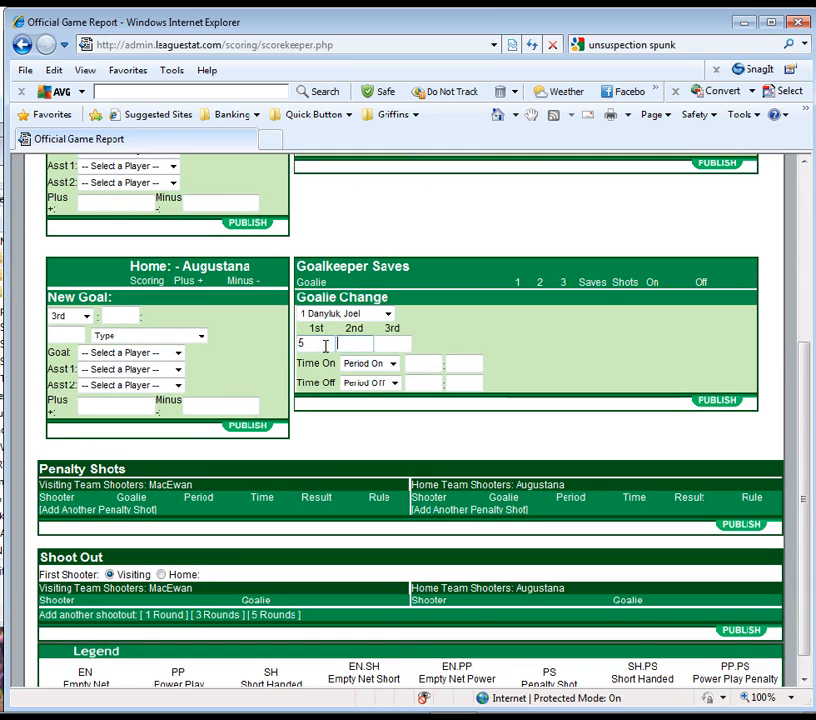
{"action": "key", "text": "Tab"}
{"action": "type", "text": "0"}
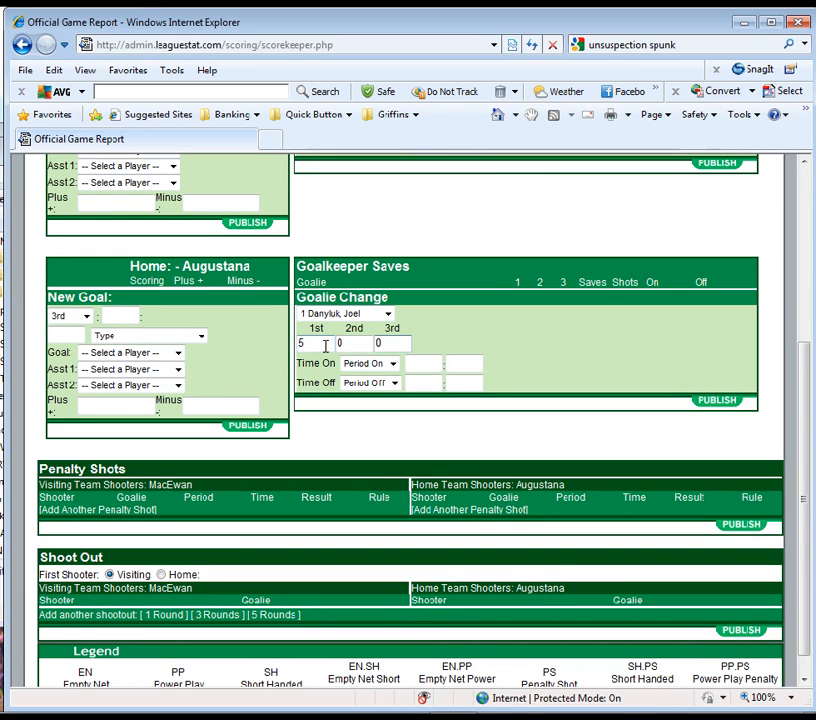
Step: Set the goalie's time on to 1st 0:00 and time off to 1st 15:00, then publish
{"action": "left_click", "coordinate": [390, 365]}
{"action": "left_click", "coordinate": [373, 388]}
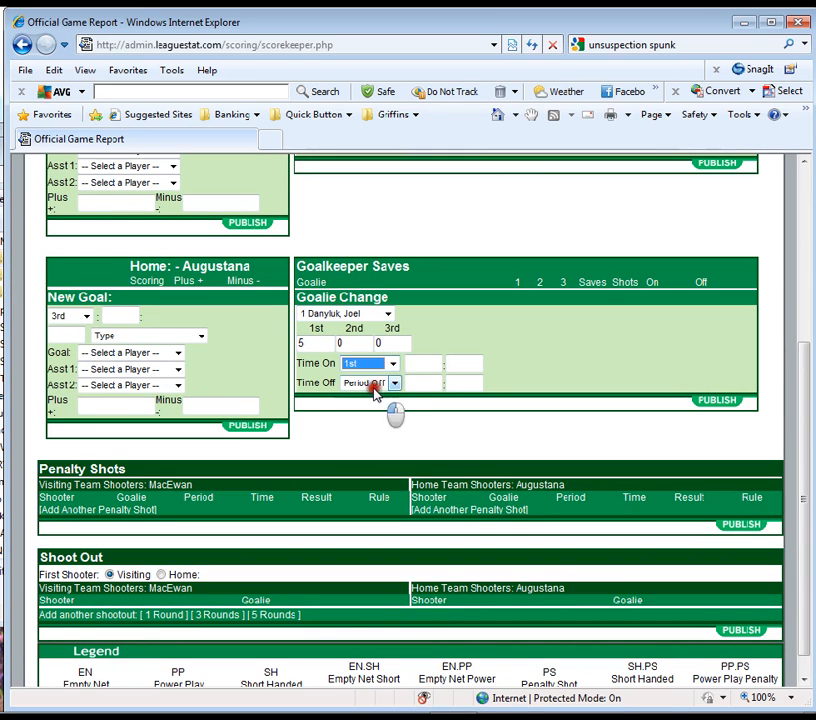
{"action": "left_click", "coordinate": [416, 364]}
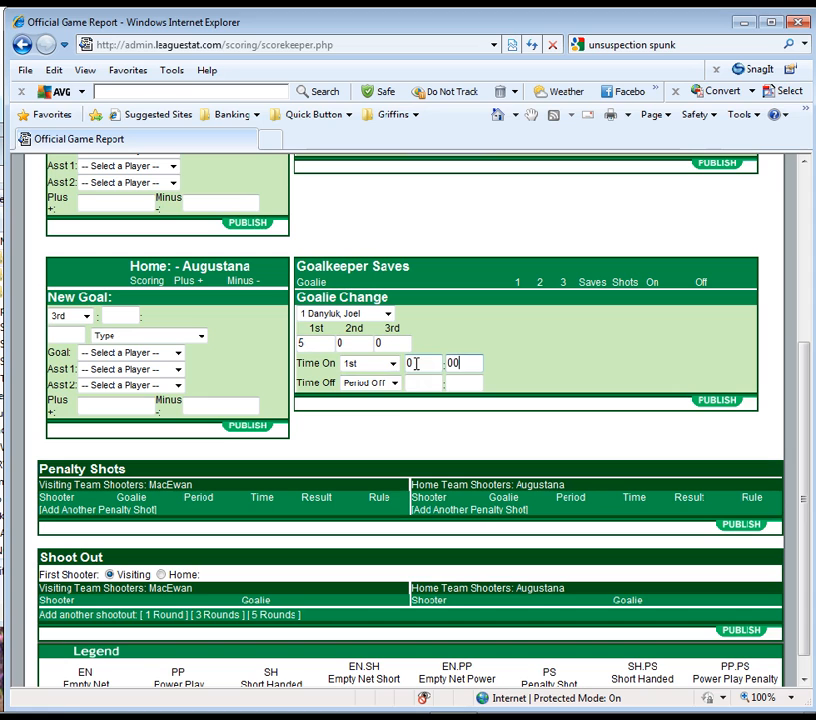
{"action": "left_click", "coordinate": [394, 383]}
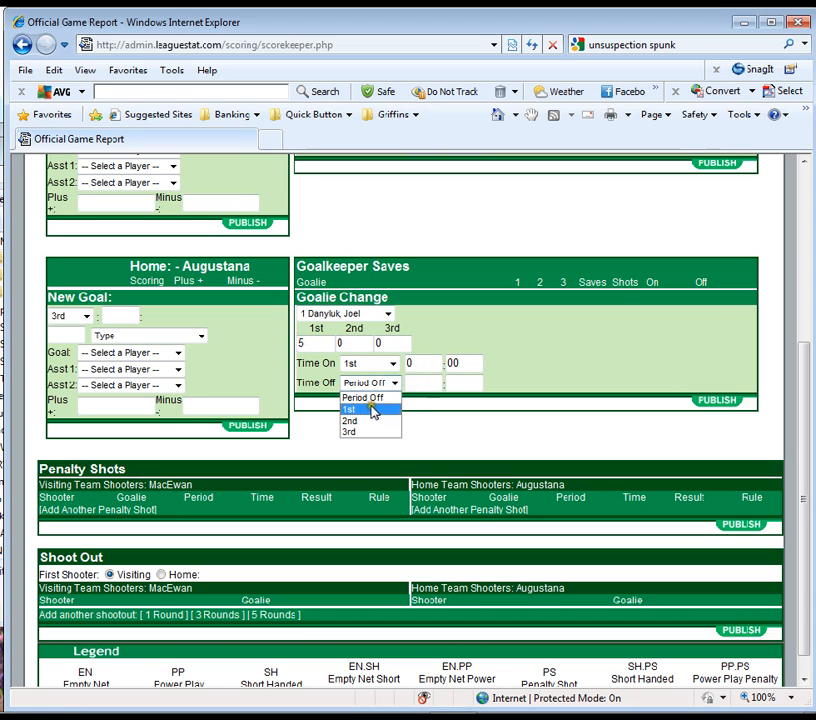
{"action": "left_click", "coordinate": [372, 410]}
{"action": "left_click", "coordinate": [416, 382]}
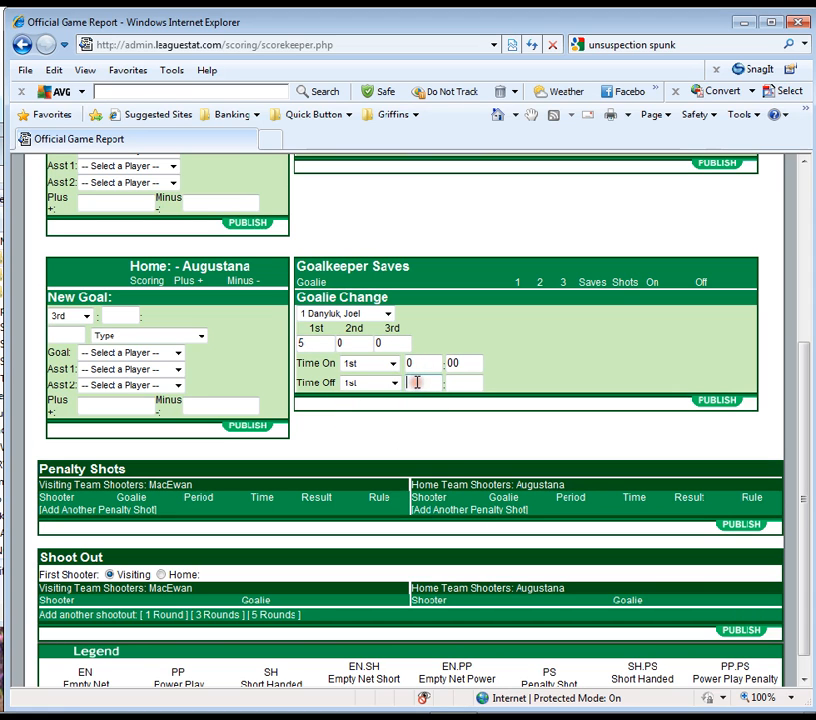
{"action": "key", "text": "Tab"}
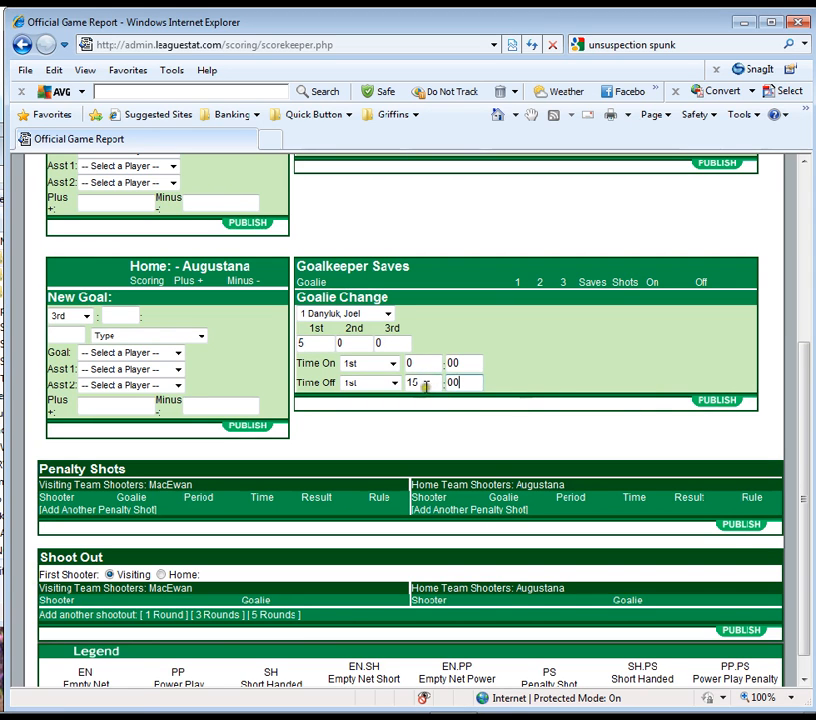
{"action": "left_click", "coordinate": [704, 405]}
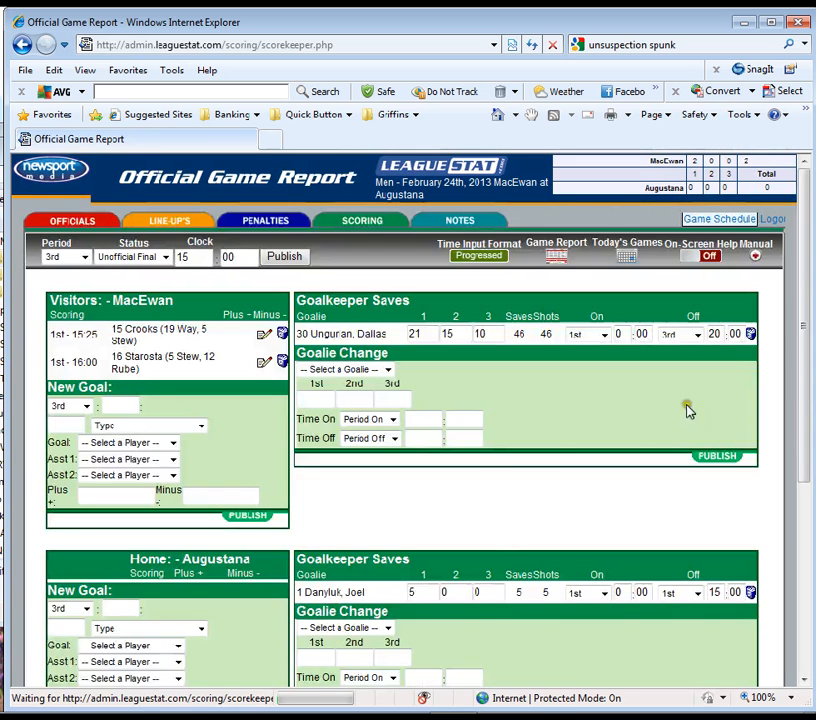
{"action": "scroll", "coordinate": [470, 545], "scroll_direction": "down", "scroll_amount": 3}
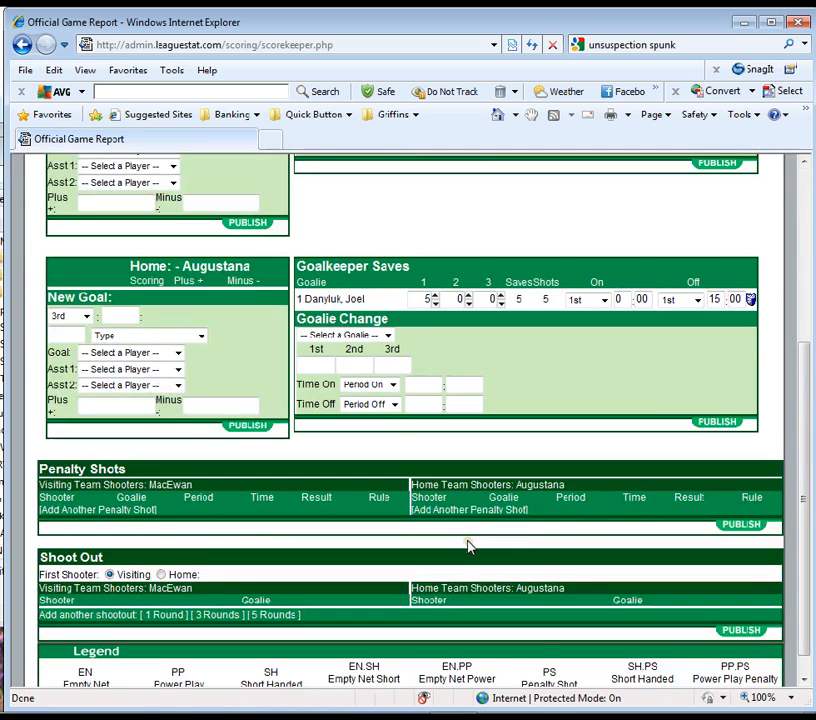
Step: Pick Augustana goalie #39 and enter saves of 0, 20 and 15
{"action": "left_click", "coordinate": [388, 338]}
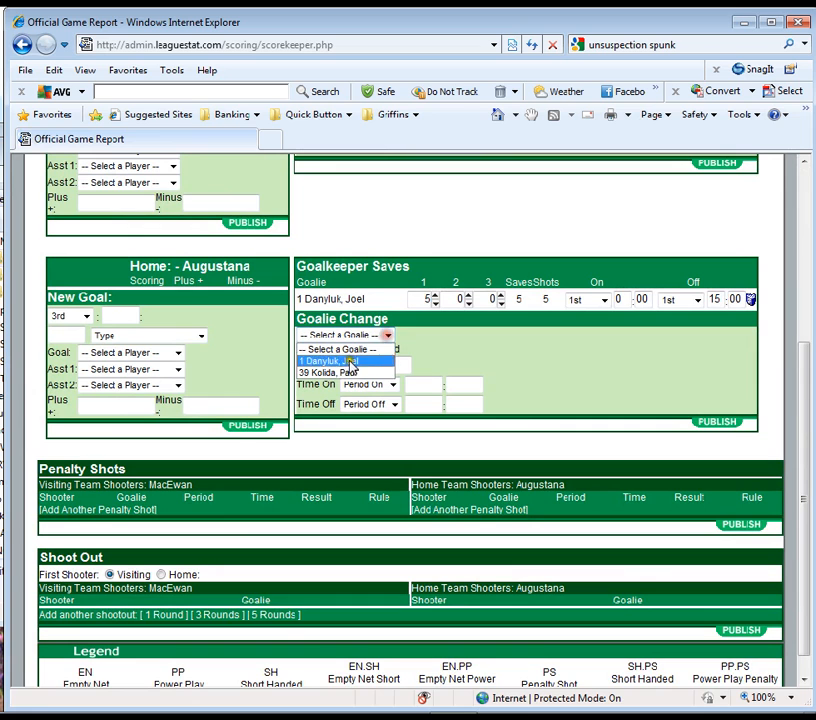
{"action": "left_click", "coordinate": [364, 372]}
{"action": "left_click", "coordinate": [323, 365]}
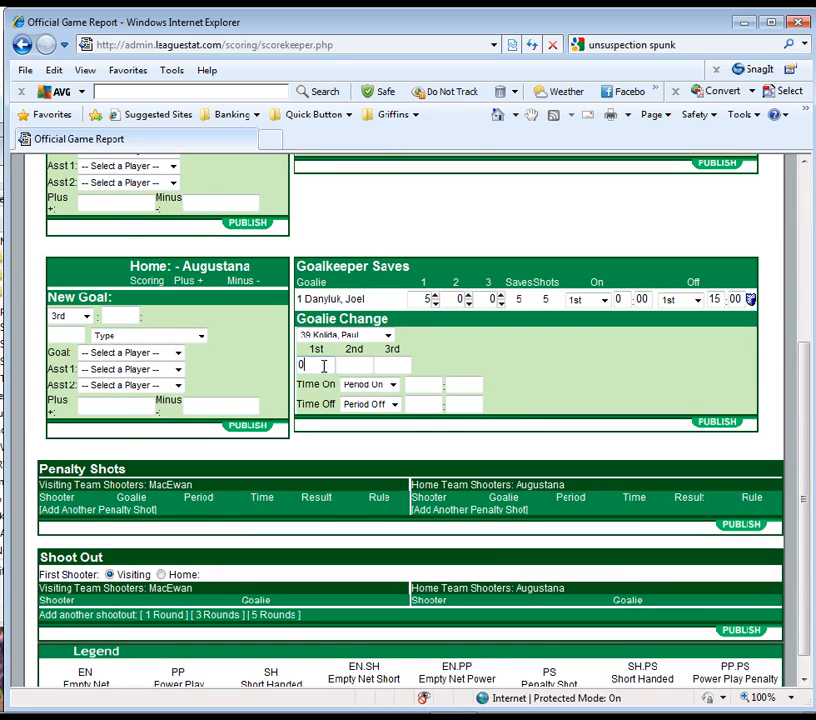
{"action": "key", "text": "Tab"}
{"action": "type", "text": "20"}
{"action": "key", "text": "Tab"}
Step: Set the goalie's time on to 1st 15:00 and time off to 3rd 20:00, then publish
{"action": "left_click", "coordinate": [392, 385]}
{"action": "left_click", "coordinate": [371, 412]}
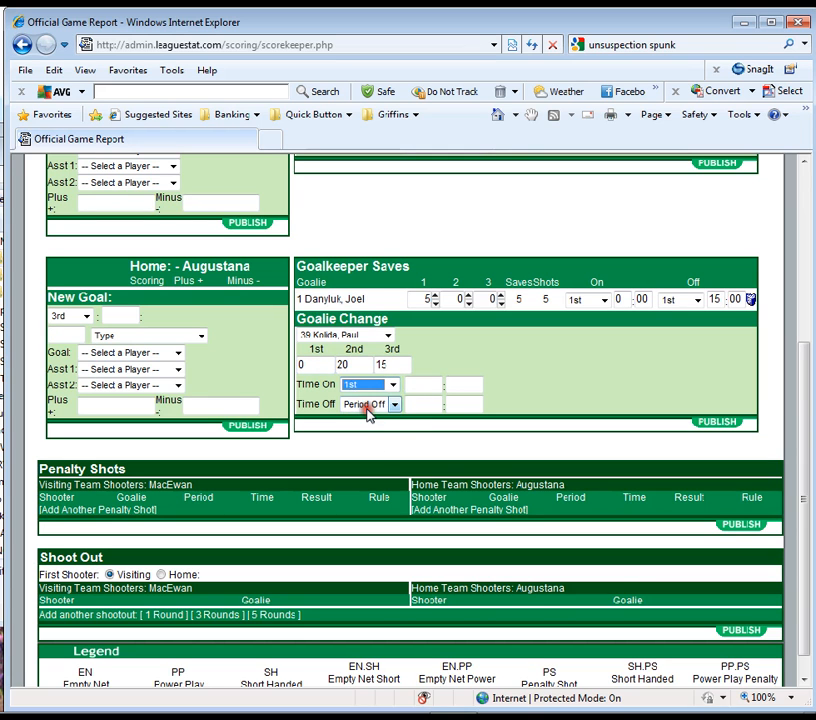
{"action": "left_click", "coordinate": [423, 385]}
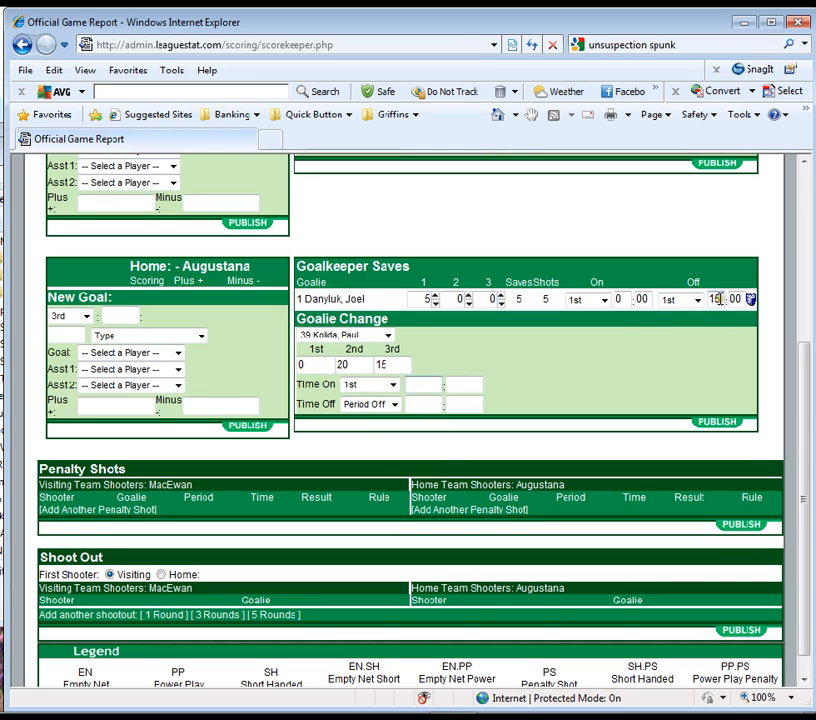
{"action": "type", "text": "15 : "}
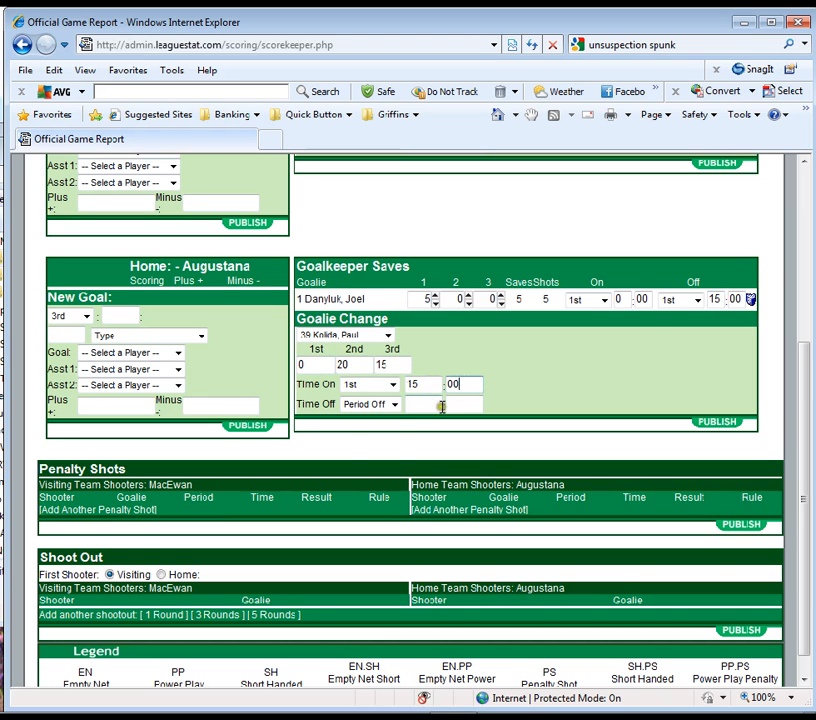
{"action": "type", "text": "00"}
{"action": "left_click", "coordinate": [394, 404]}
{"action": "left_click", "coordinate": [358, 453]}
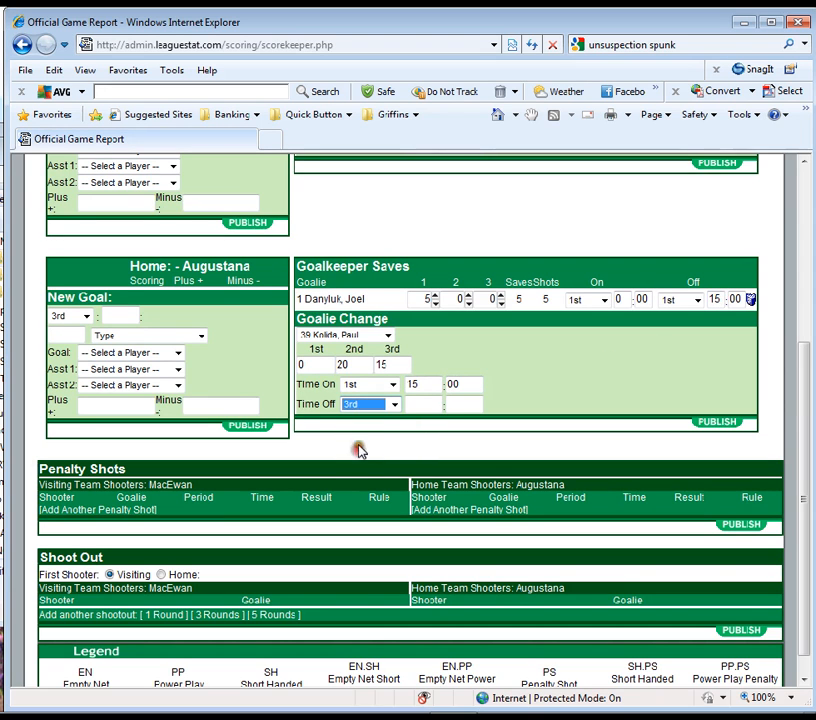
{"action": "left_click", "coordinate": [423, 403]}
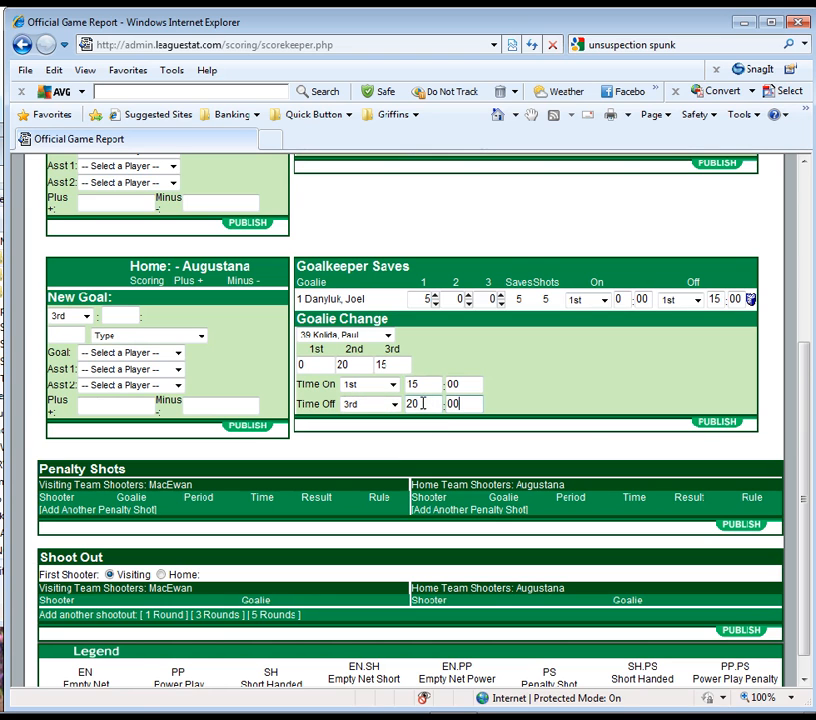
{"action": "left_click", "coordinate": [712, 421]}
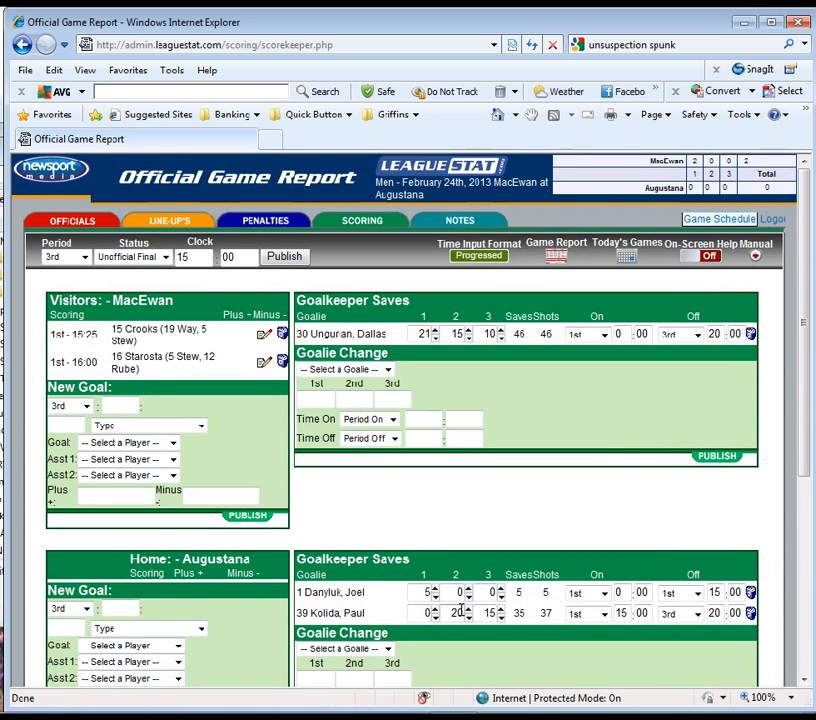
Step: Change goalie #39's time off to 3rd-period 18:53 and republish the saves
{"action": "scroll", "coordinate": [460, 613], "scroll_direction": "down", "scroll_amount": 3}
{"action": "left_click", "coordinate": [555, 405]}
{"action": "scroll", "coordinate": [555, 406], "scroll_direction": "up", "scroll_amount": 4}
{"action": "left_click", "coordinate": [576, 399]}
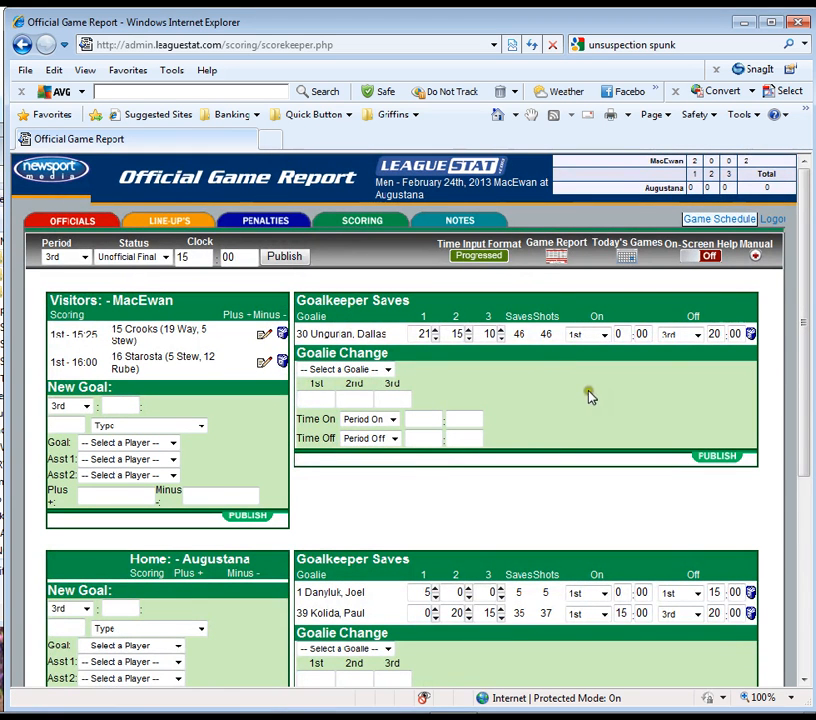
{"action": "left_click", "coordinate": [641, 612]}
{"action": "left_click", "coordinate": [714, 612]}
{"action": "type", "text": "18"}
{"action": "key", "text": "Tab"}
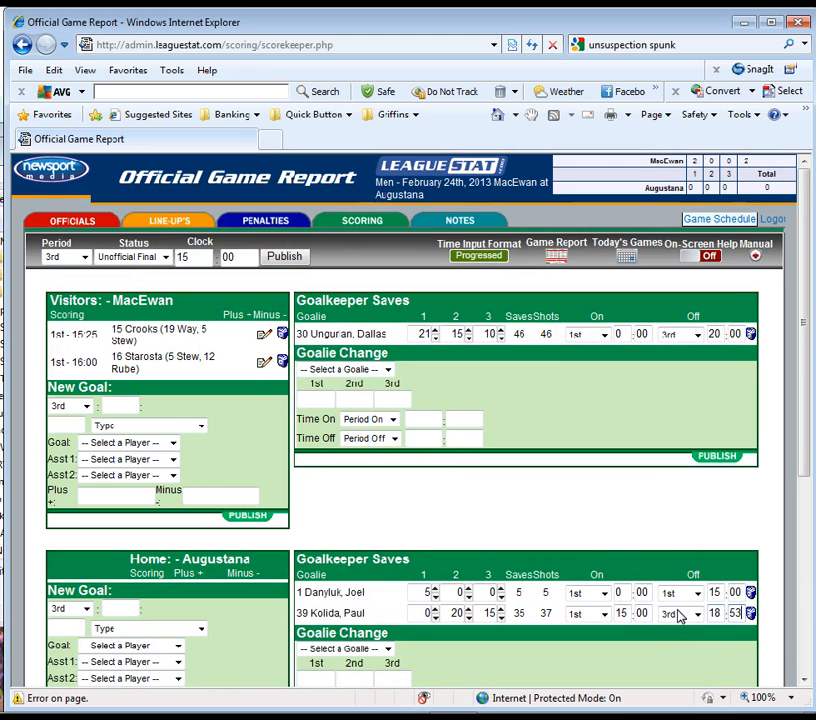
{"action": "scroll", "coordinate": [680, 617], "scroll_direction": "down", "scroll_amount": 5}
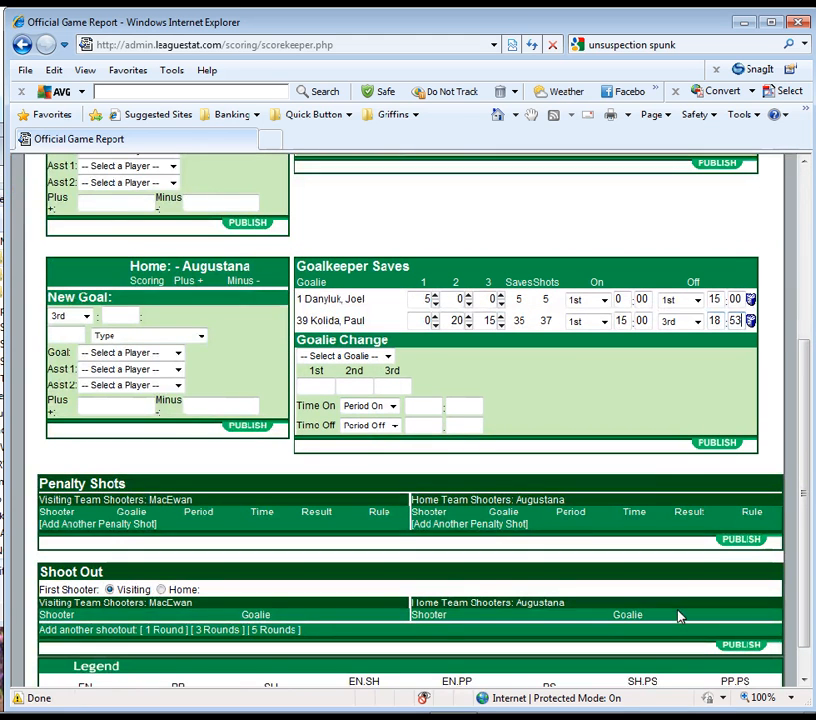
{"action": "left_click", "coordinate": [714, 443]}
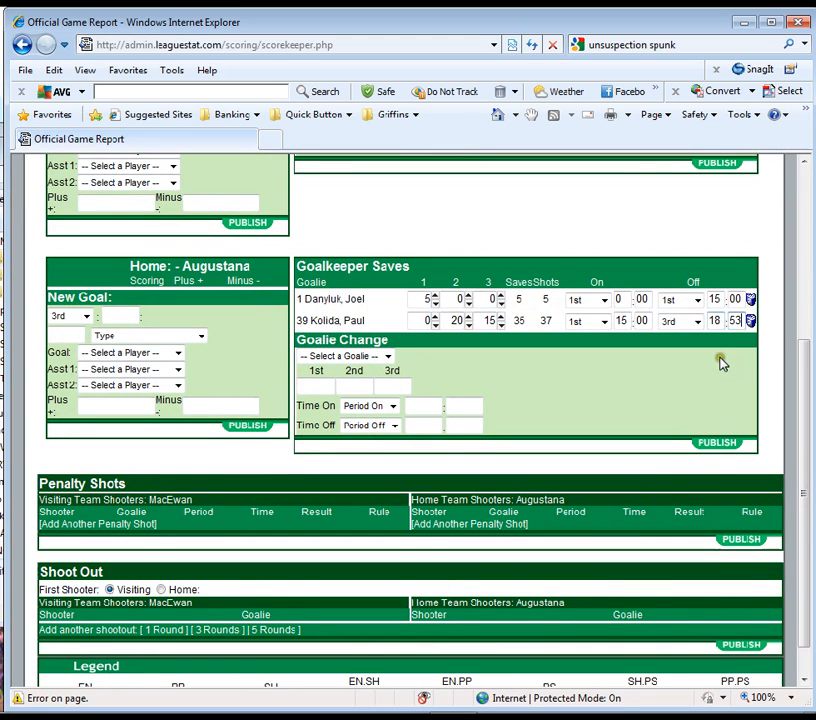
{"action": "left_click", "coordinate": [705, 448]}
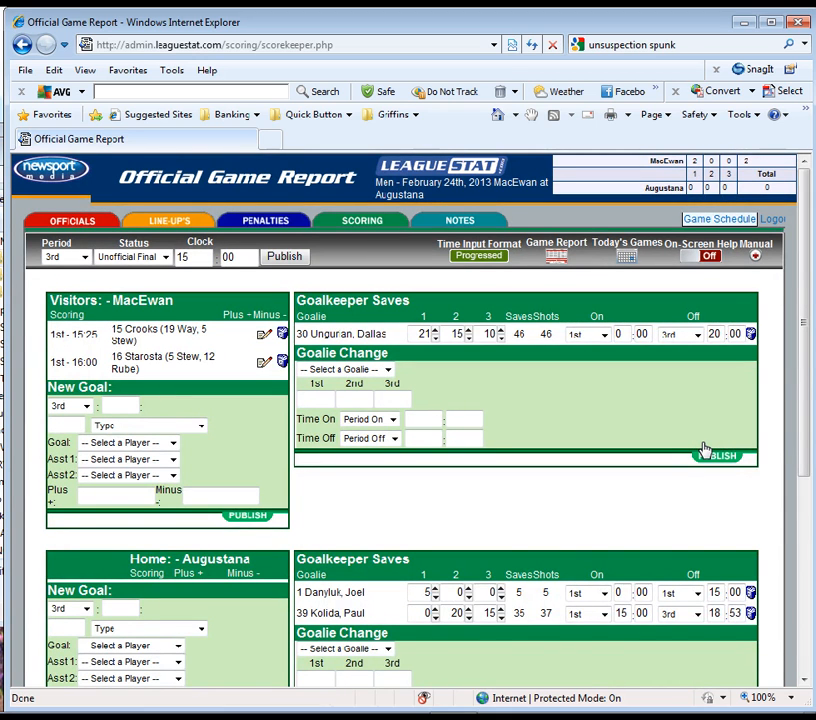
Step: Enter a new MacEwan goal time of 18:55 in the 3rd period
{"action": "scroll", "coordinate": [628, 479], "scroll_direction": "down", "scroll_amount": 3}
{"action": "scroll", "coordinate": [628, 479], "scroll_direction": "up", "scroll_amount": 3}
{"action": "double_click", "coordinate": [722, 616]}
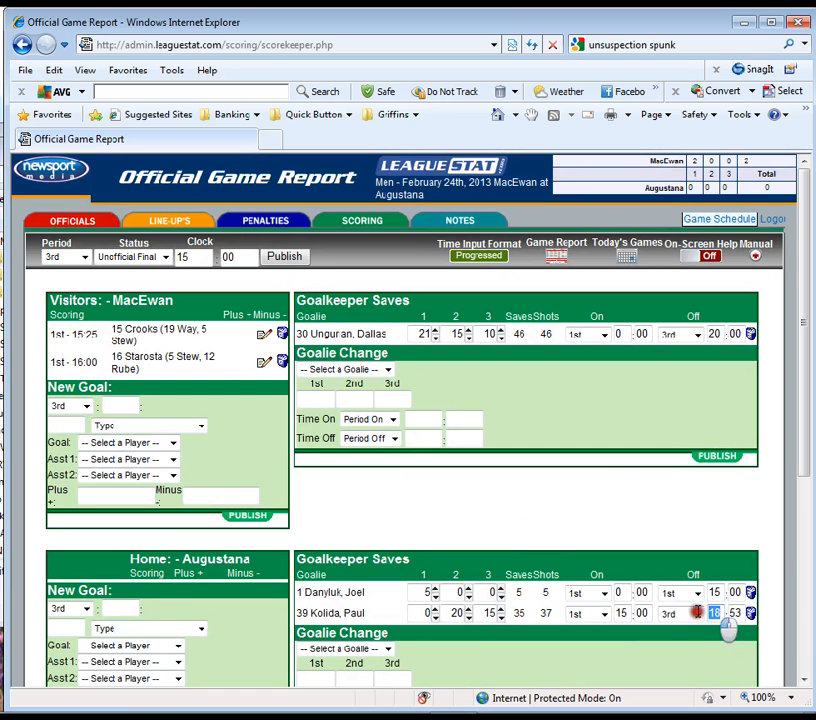
{"action": "left_click", "coordinate": [111, 405]}
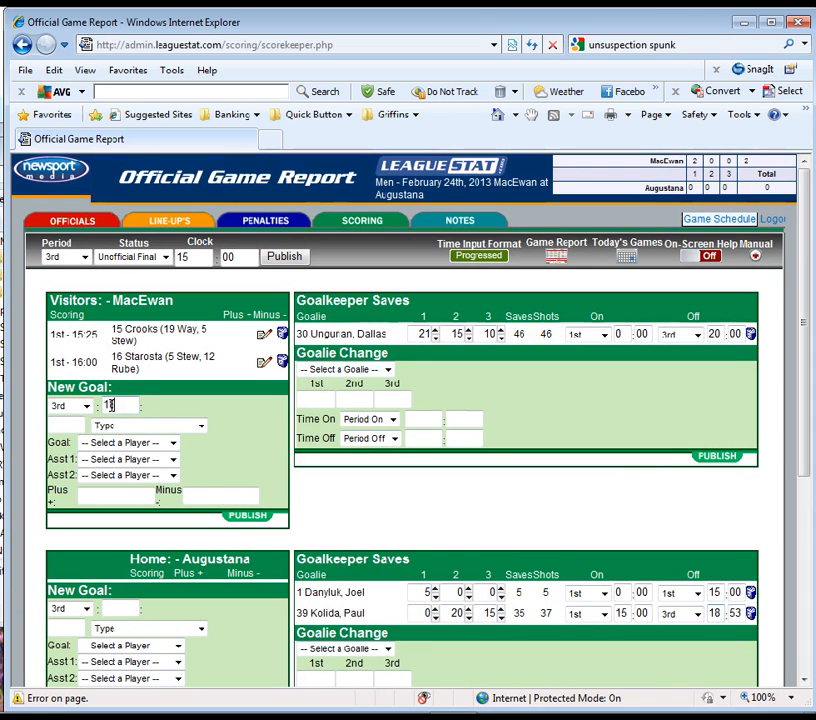
{"action": "type", "text": "18"}
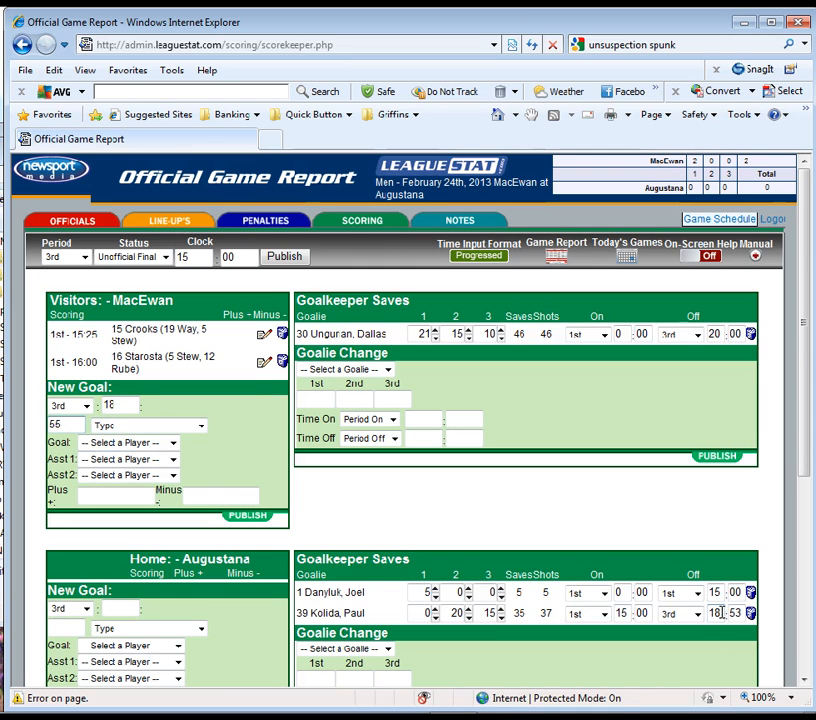
{"action": "double_click", "coordinate": [736, 614]}
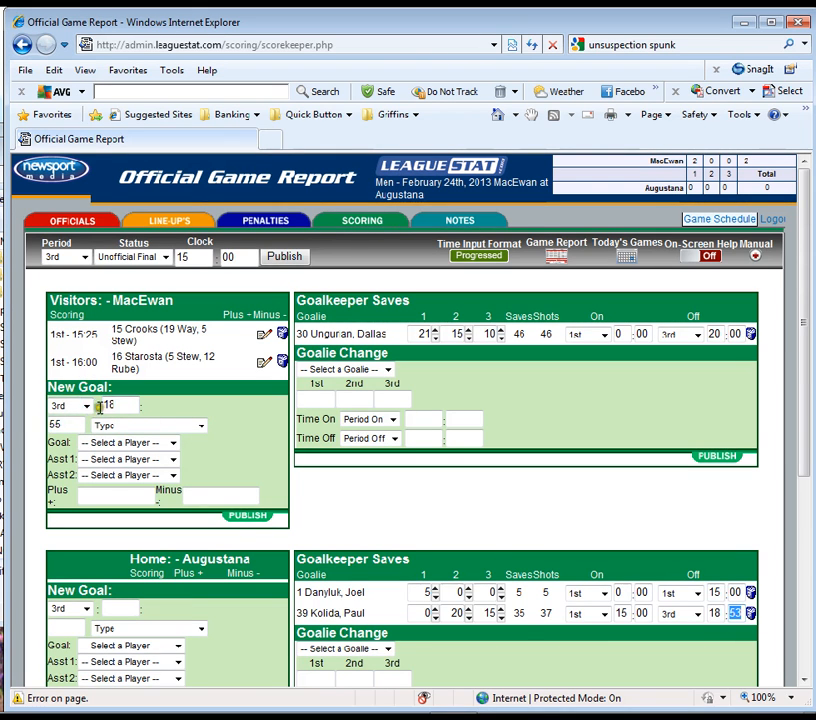
Step: Make it an Empty Net goal by #7, assisted by #21 and #26, and publish
{"action": "left_click", "coordinate": [200, 426]}
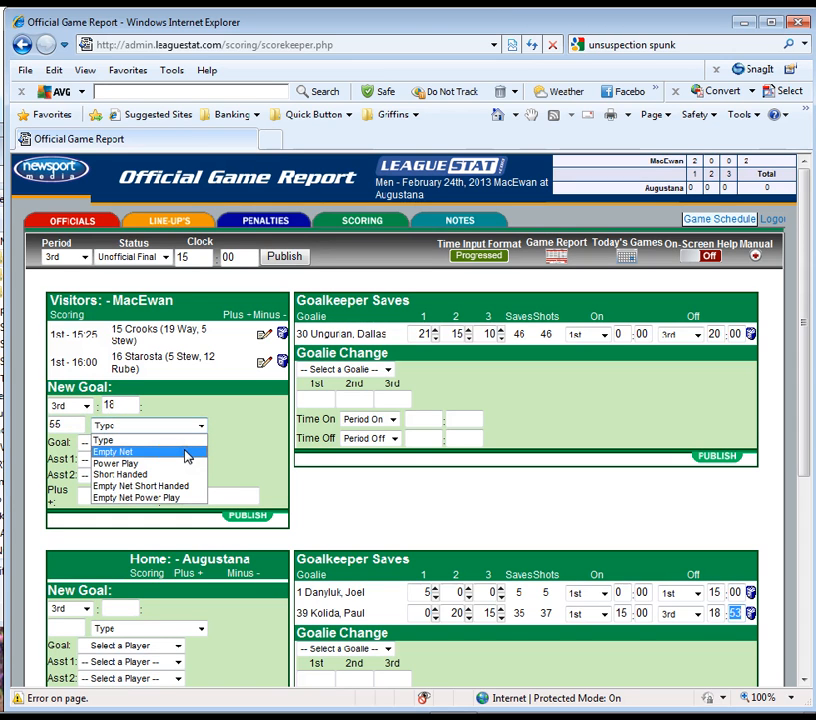
{"action": "left_click", "coordinate": [186, 456]}
{"action": "left_click", "coordinate": [174, 443]}
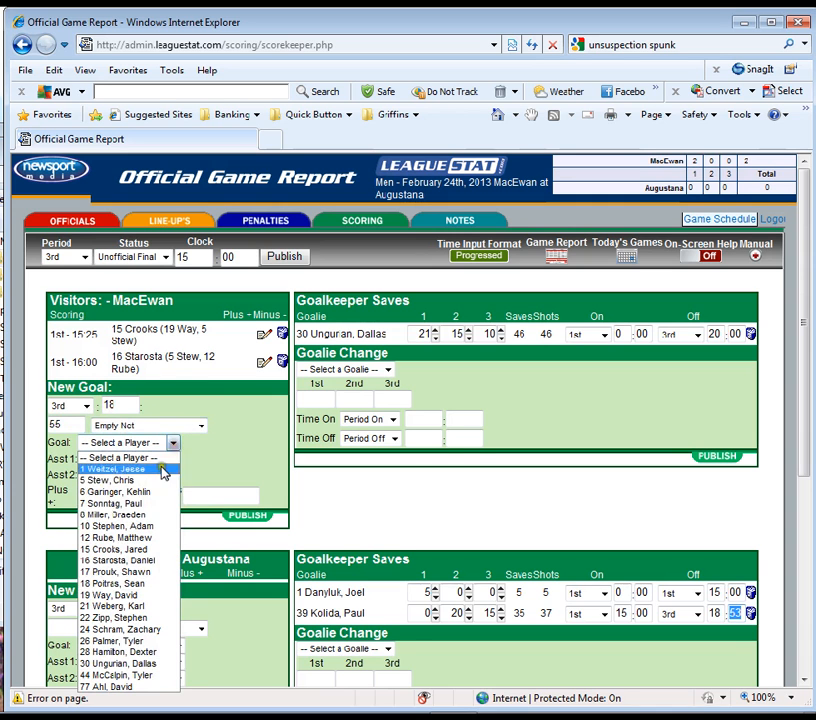
{"action": "left_click", "coordinate": [160, 503]}
{"action": "left_click", "coordinate": [172, 459]}
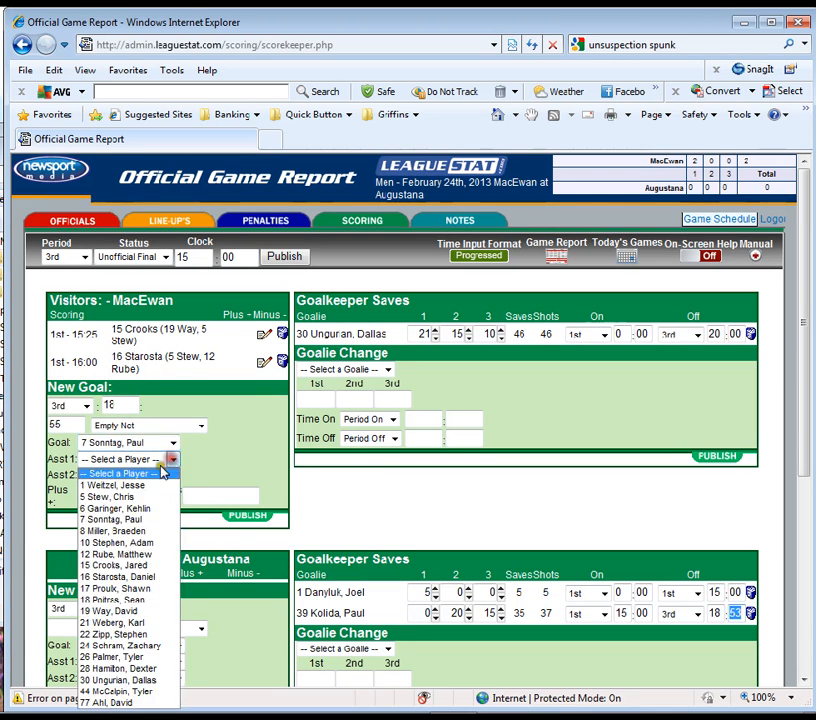
{"action": "left_click", "coordinate": [100, 622]}
{"action": "left_click", "coordinate": [172, 476]}
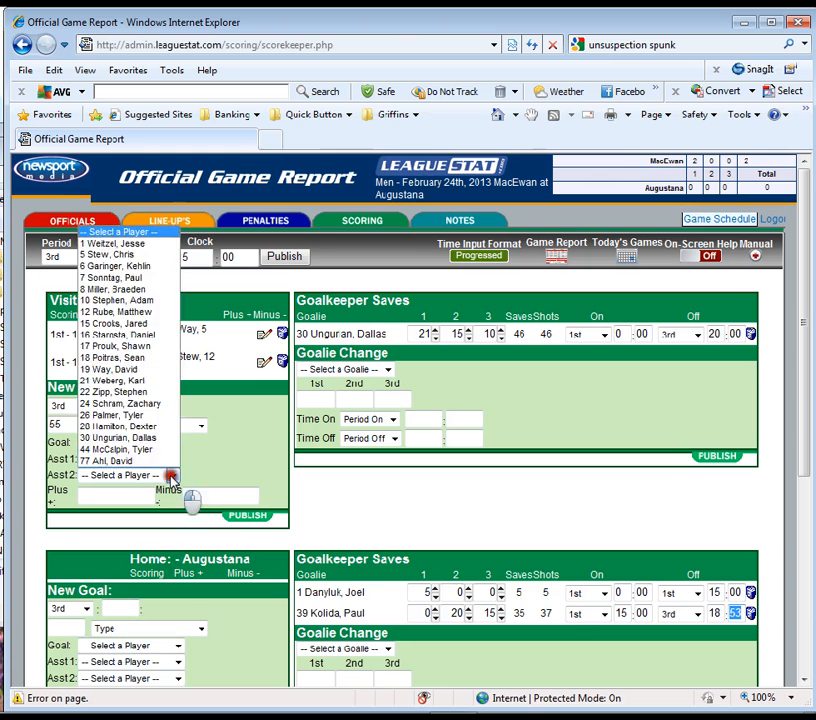
{"action": "left_click", "coordinate": [112, 415]}
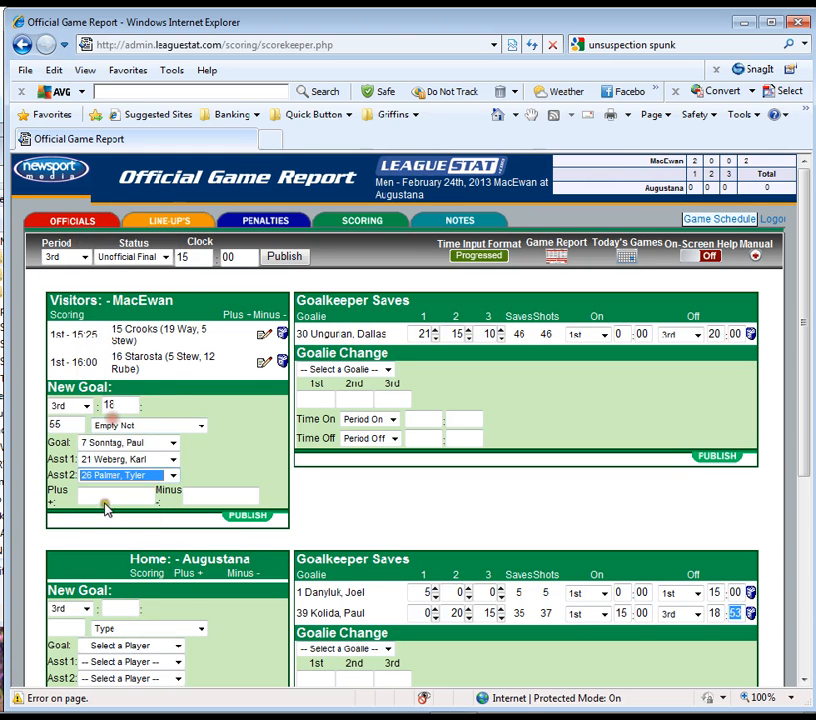
{"action": "left_click", "coordinate": [245, 517]}
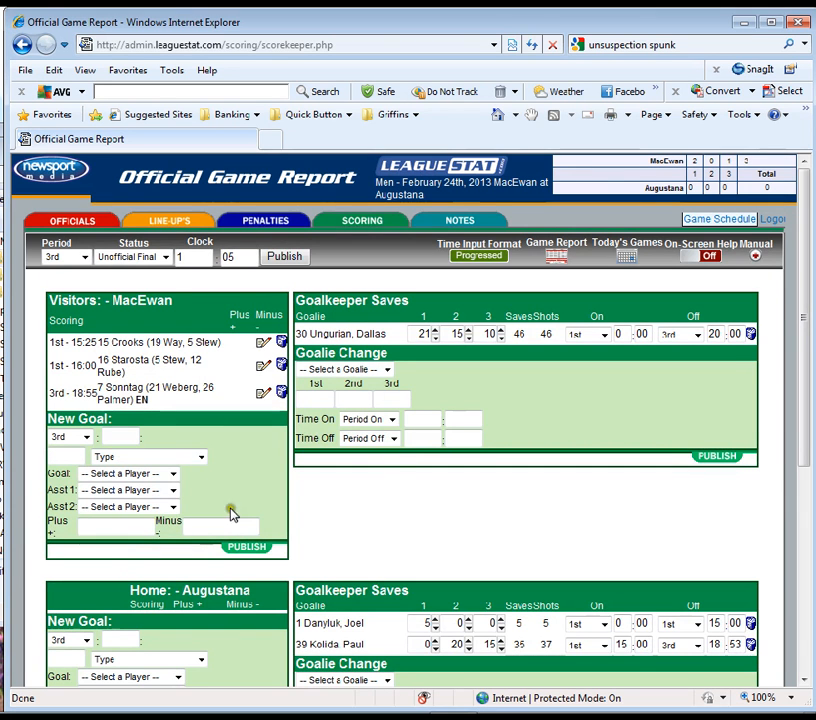
{"action": "scroll", "coordinate": [450, 546], "scroll_direction": "down", "scroll_amount": 3}
{"action": "scroll", "coordinate": [448, 553], "scroll_direction": "down", "scroll_amount": 1}
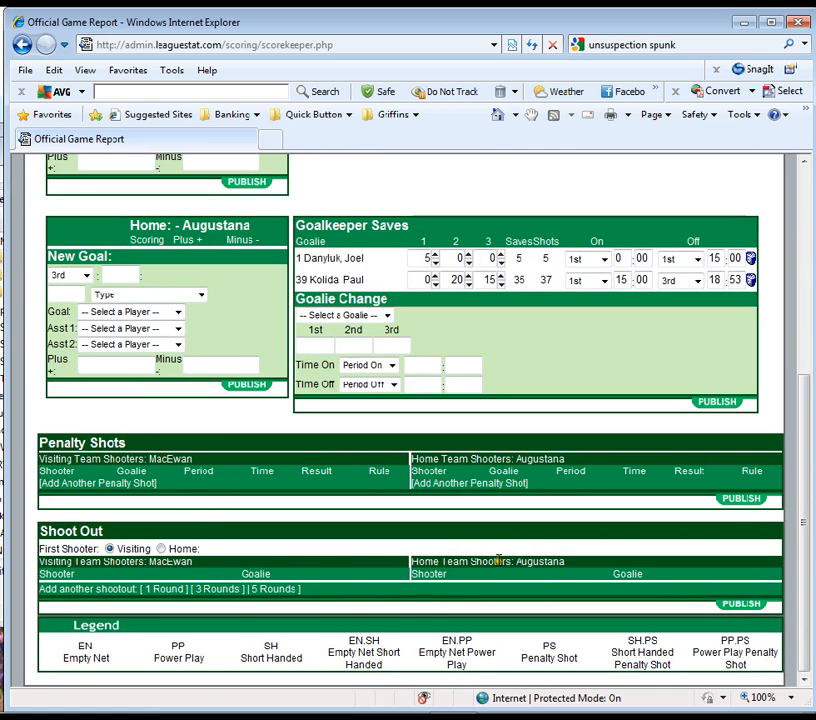
{"action": "scroll", "coordinate": [362, 546], "scroll_direction": "up", "scroll_amount": 4}
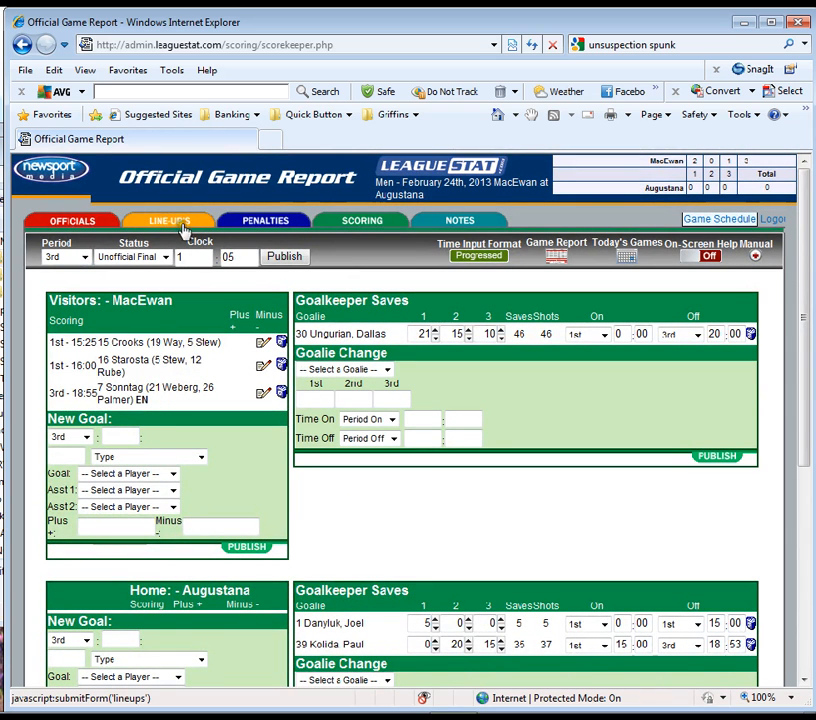
Step: Look over the Line-ups and Penalties pages, then return to the Scoring page
{"action": "left_click", "coordinate": [101, 223]}
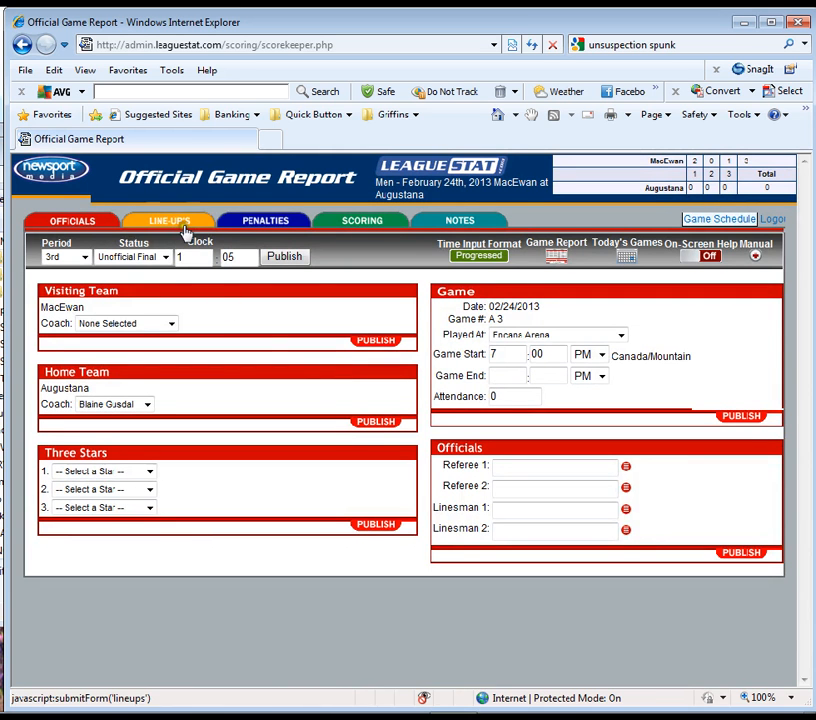
{"action": "left_click", "coordinate": [182, 230]}
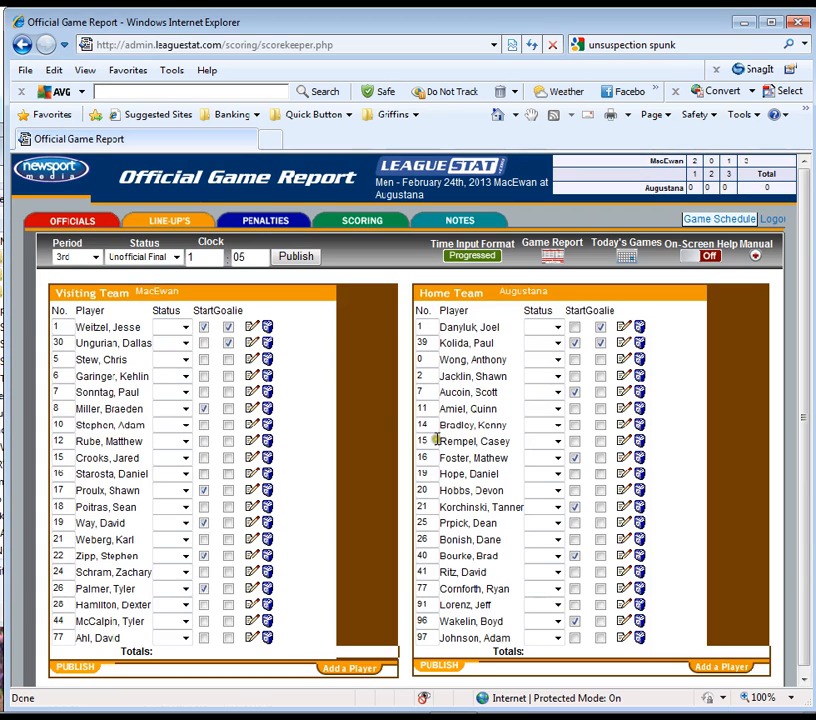
{"action": "left_click", "coordinate": [268, 224]}
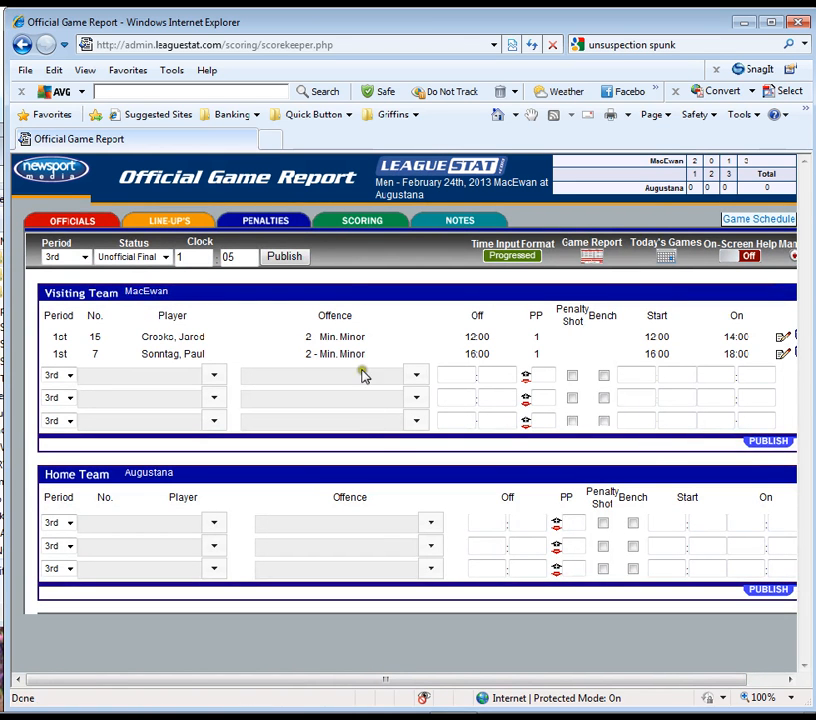
{"action": "left_click", "coordinate": [345, 232]}
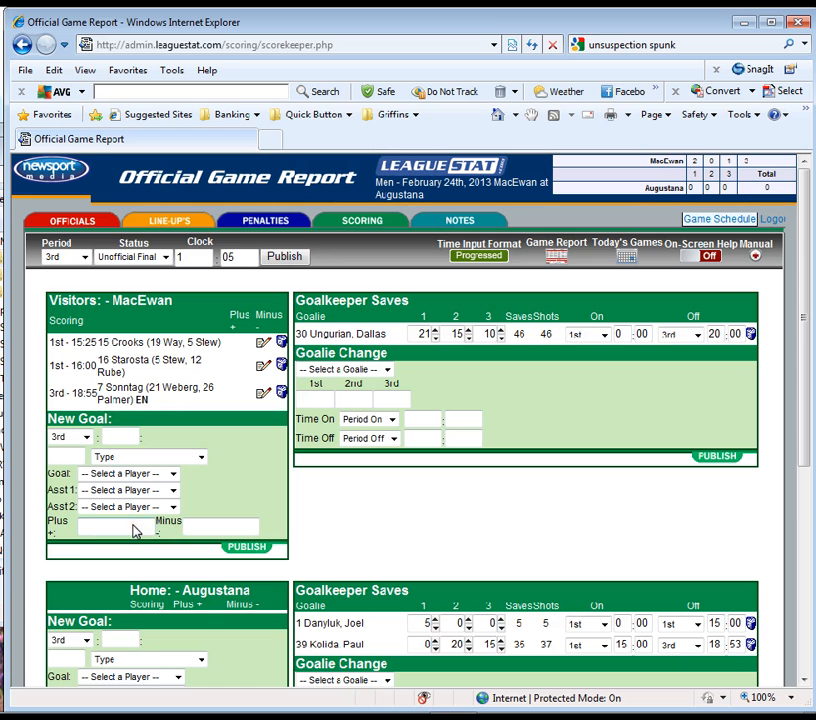
Step: Edit the 1st-period 15:25 goal and add 24 and 26 to its plus players
{"action": "left_click_drag", "start_coordinate": [797, 451], "coordinate": [790, 525]}
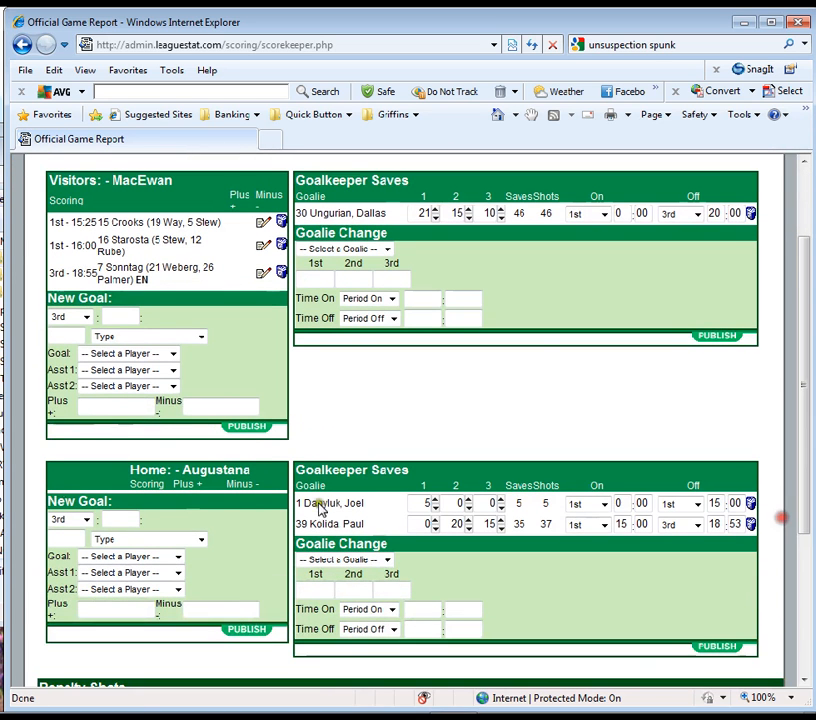
{"action": "left_click", "coordinate": [100, 408]}
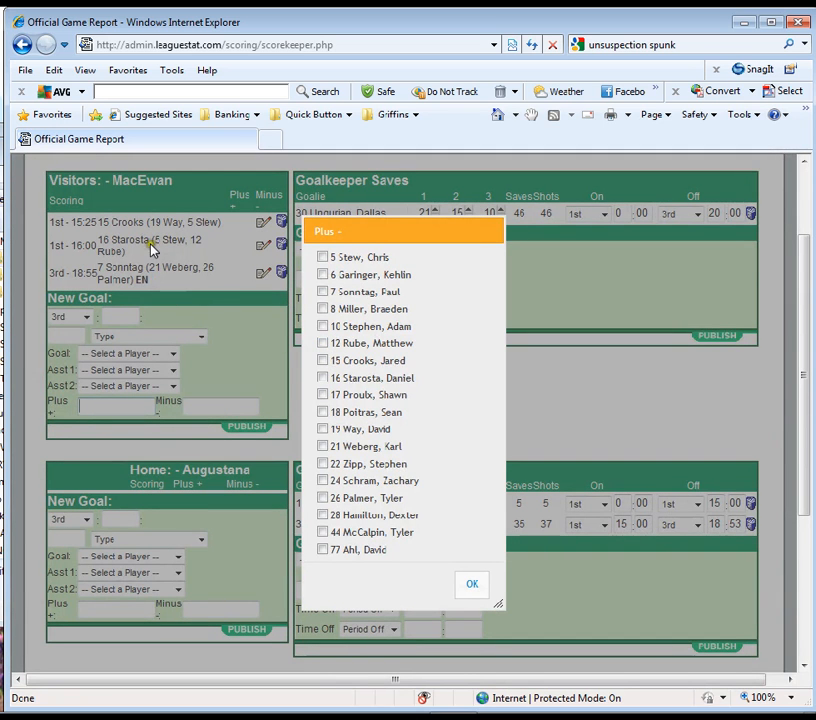
{"action": "left_click", "coordinate": [472, 584]}
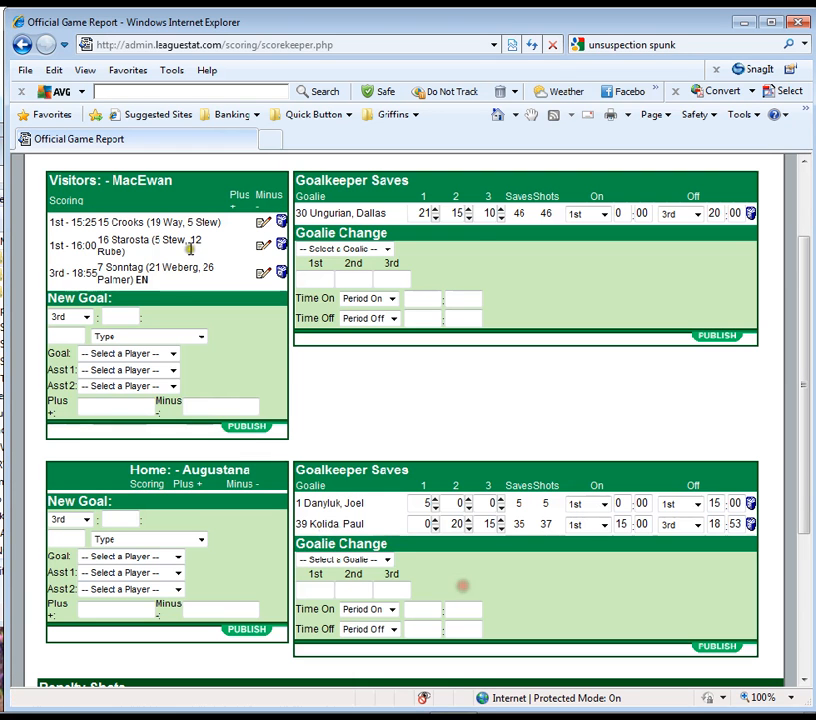
{"action": "left_click", "coordinate": [263, 225]}
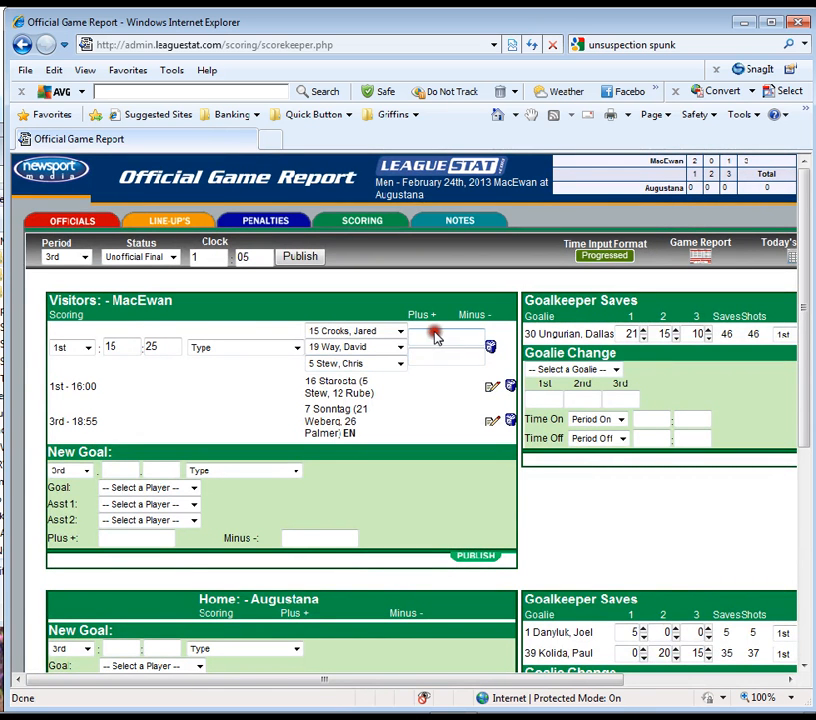
{"action": "left_click", "coordinate": [435, 338]}
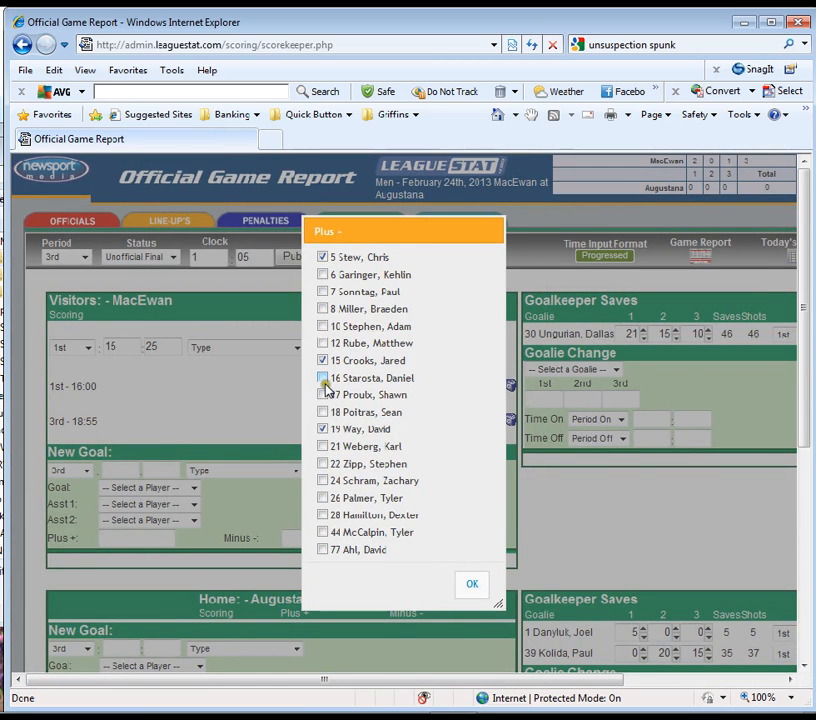
{"action": "left_click", "coordinate": [323, 481]}
{"action": "left_click", "coordinate": [322, 498]}
{"action": "left_click", "coordinate": [471, 588]}
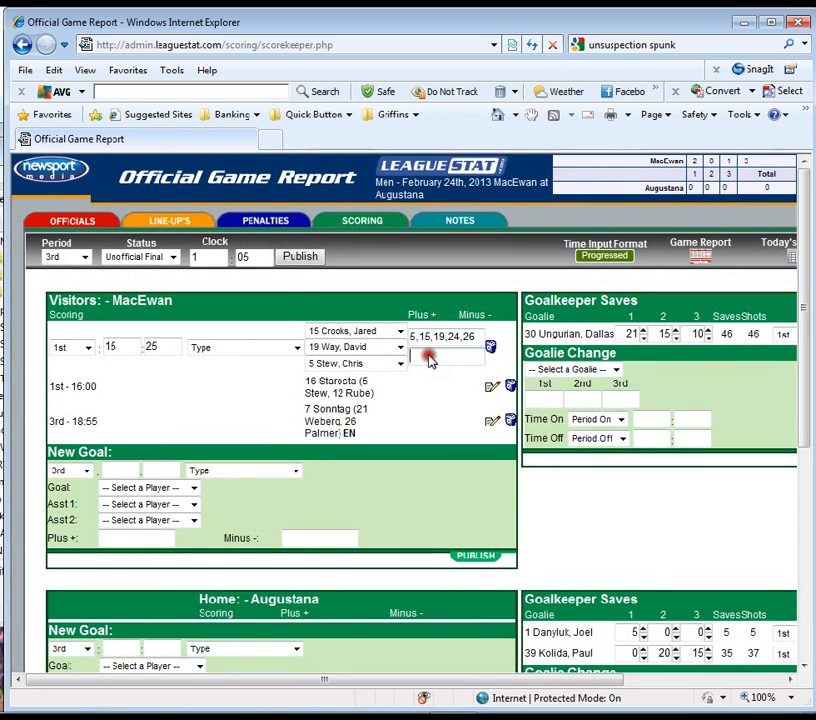
Step: Add 14, 15, 21, 26 and 77 as minus players and publish the goal
{"action": "left_click", "coordinate": [430, 360]}
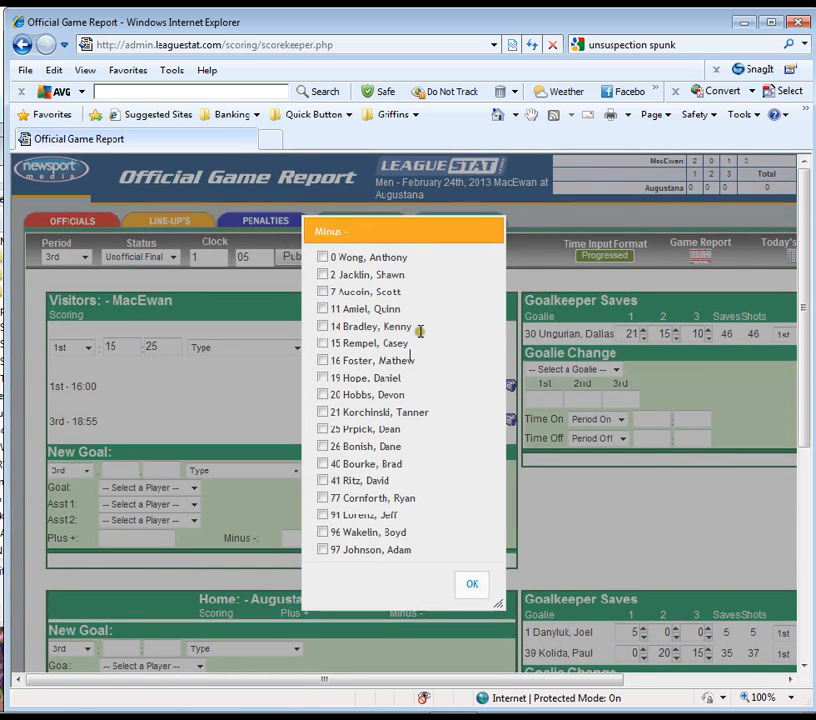
{"action": "left_click", "coordinate": [322, 326]}
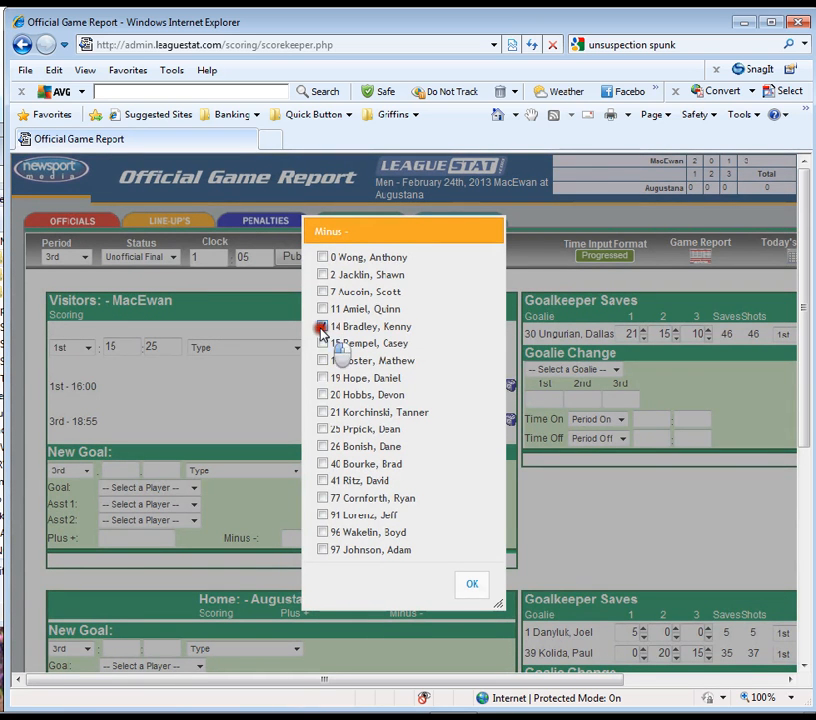
{"action": "left_click", "coordinate": [322, 412]}
{"action": "left_click", "coordinate": [322, 498]}
{"action": "left_click", "coordinate": [322, 343]}
{"action": "left_click", "coordinate": [322, 446]}
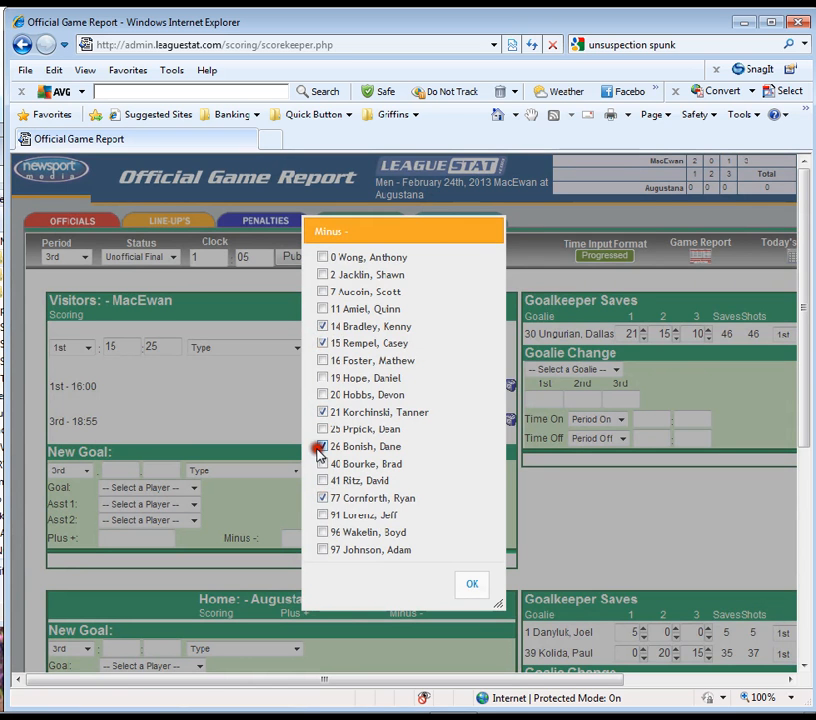
{"action": "left_click", "coordinate": [470, 584]}
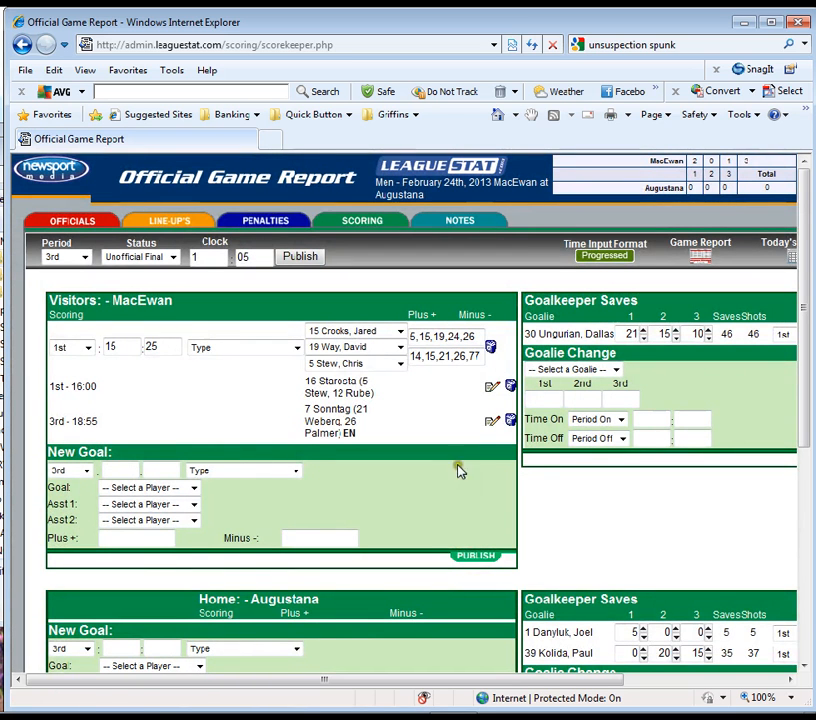
{"action": "left_click", "coordinate": [477, 558]}
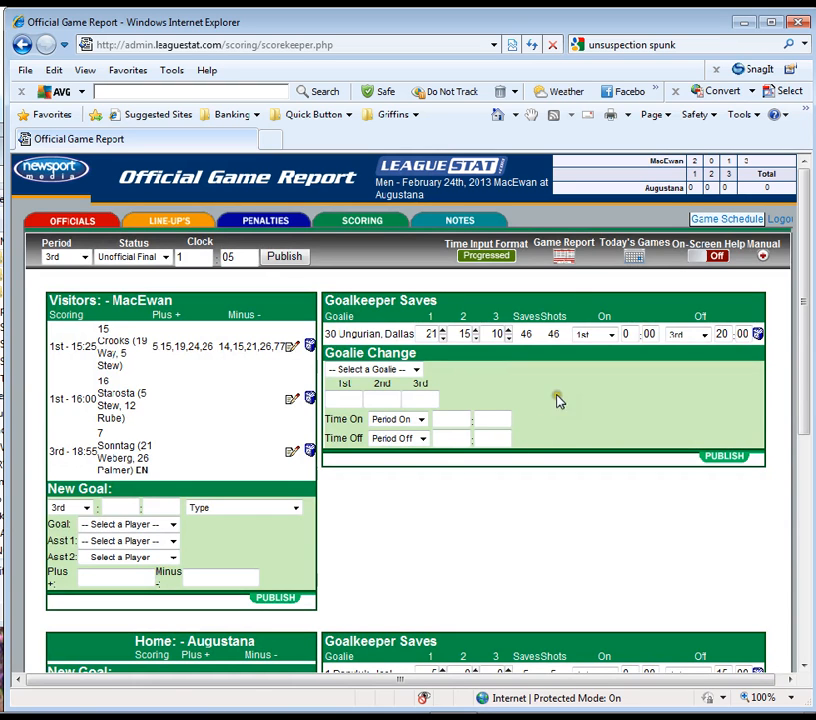
Step: Turn on-screen help on and check Game Report 1071's plus/minus players for the 15:25 goal
{"action": "left_click", "coordinate": [720, 258]}
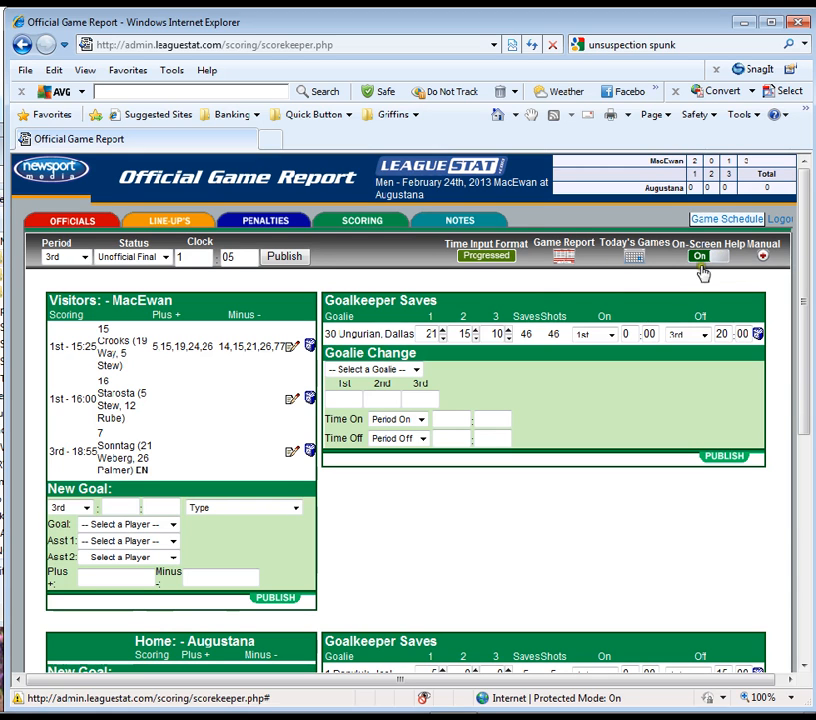
{"action": "left_click", "coordinate": [563, 259]}
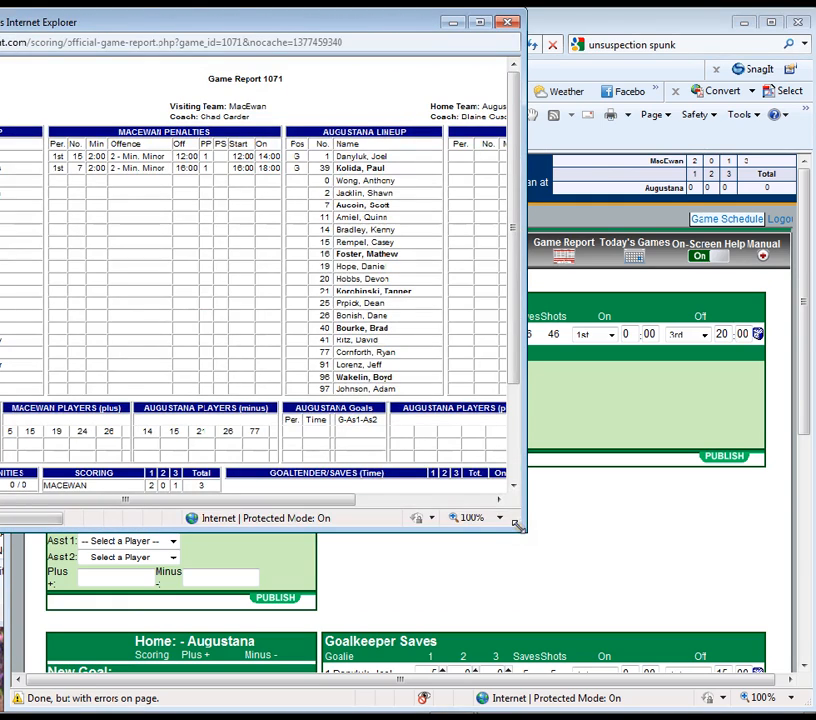
{"action": "left_click_drag", "start_coordinate": [268, 17], "coordinate": [452, 64]}
{"action": "left_click_drag", "start_coordinate": [757, 570], "coordinate": [796, 676]}
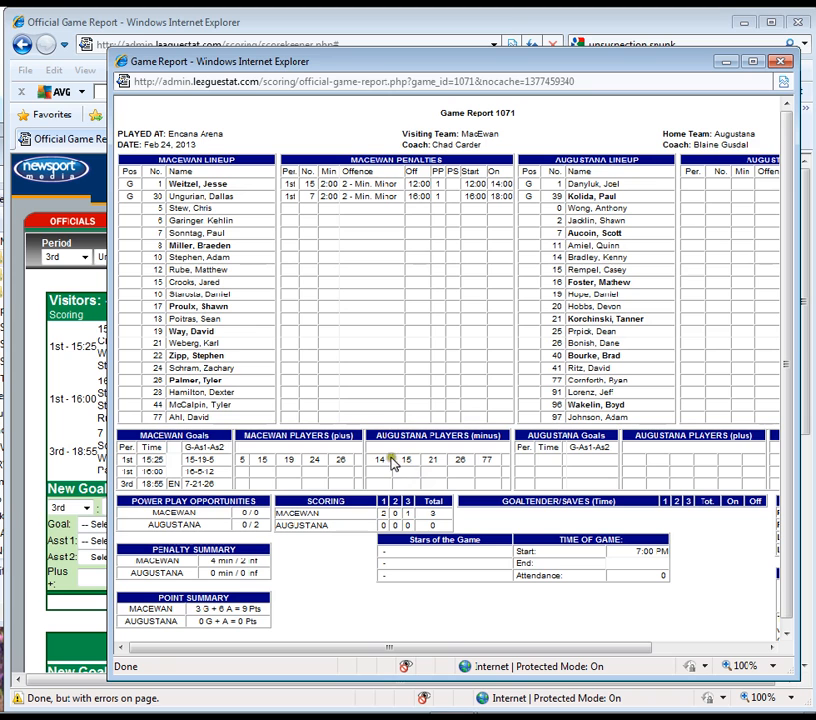
{"action": "left_click_drag", "start_coordinate": [371, 462], "coordinate": [488, 462]}
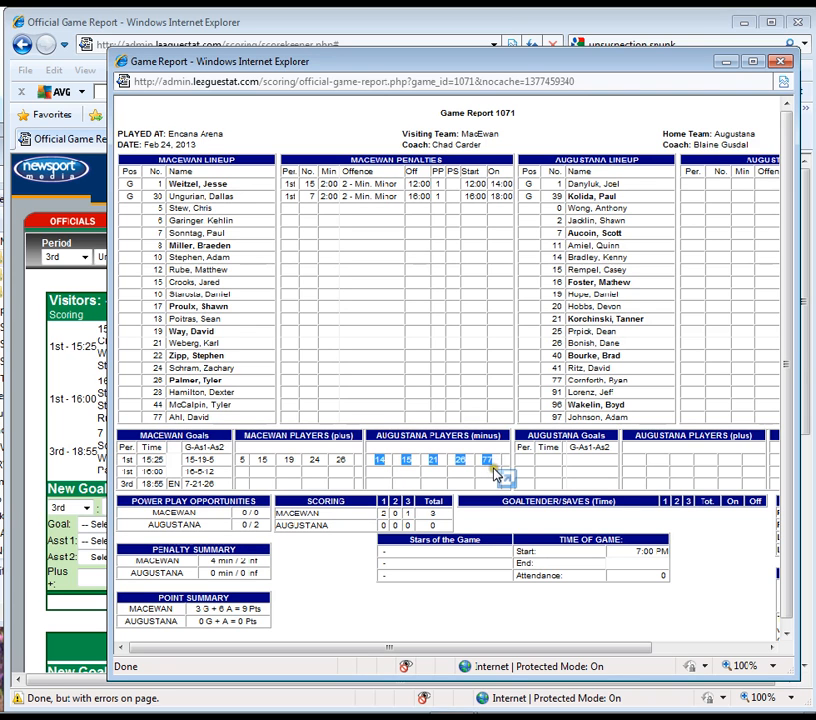
{"action": "left_click", "coordinate": [780, 61]}
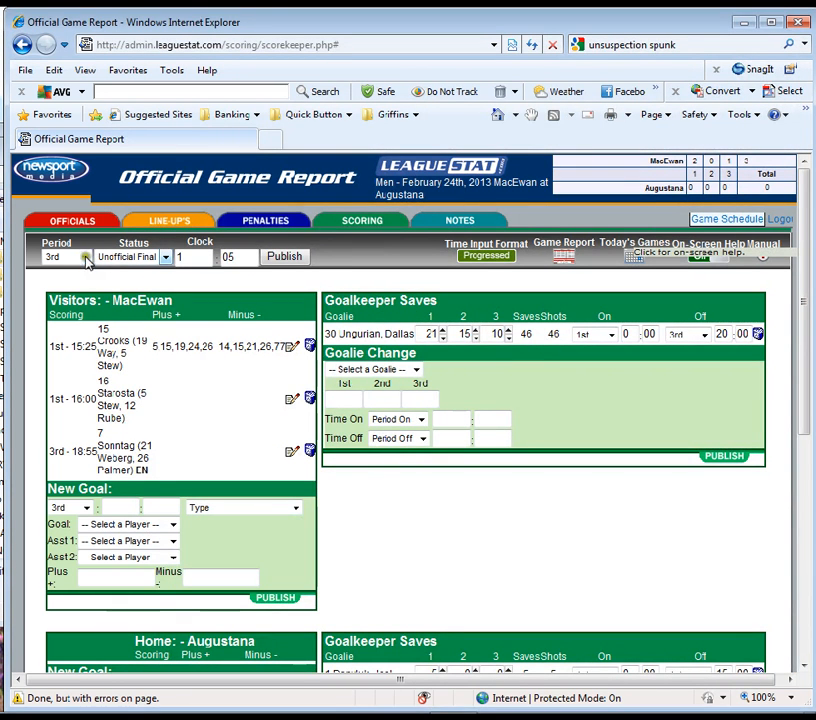
Step: Reset the game clock to 0:00 and publish it
{"action": "double_click", "coordinate": [180, 257]}
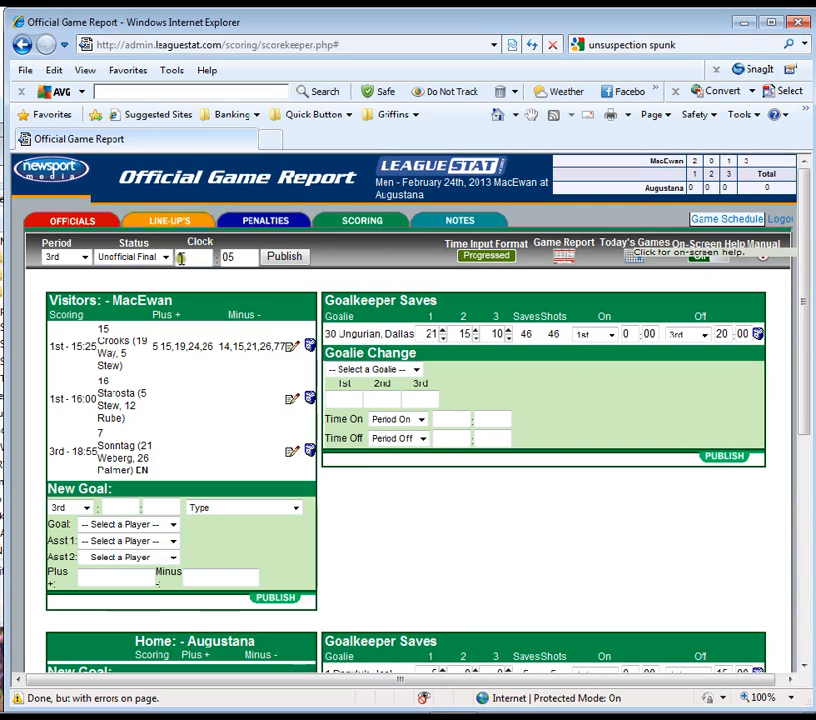
{"action": "type", "text": "0"}
{"action": "key", "text": "Tab"}
{"action": "type", "text": "0"}
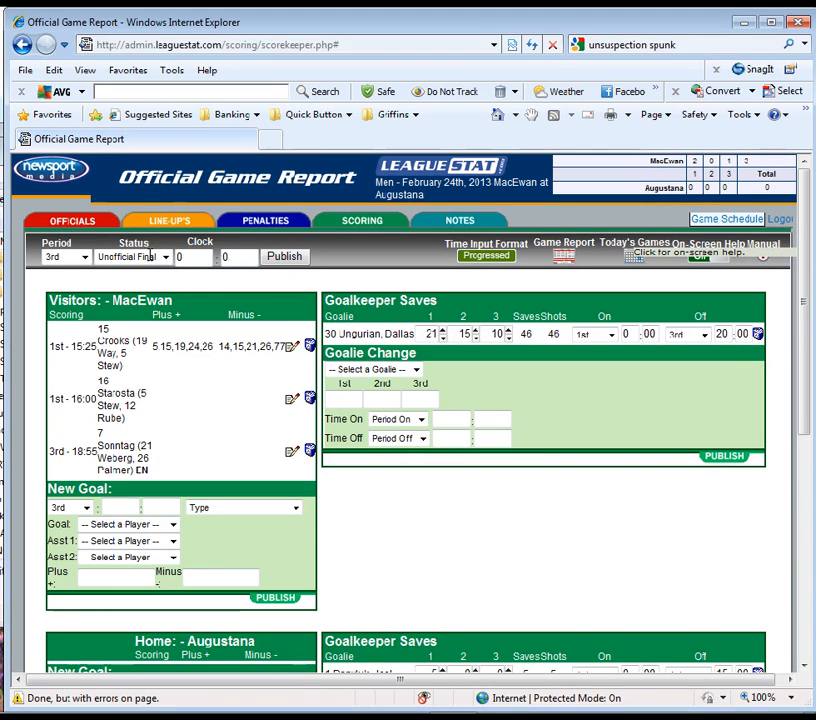
{"action": "left_click", "coordinate": [283, 257]}
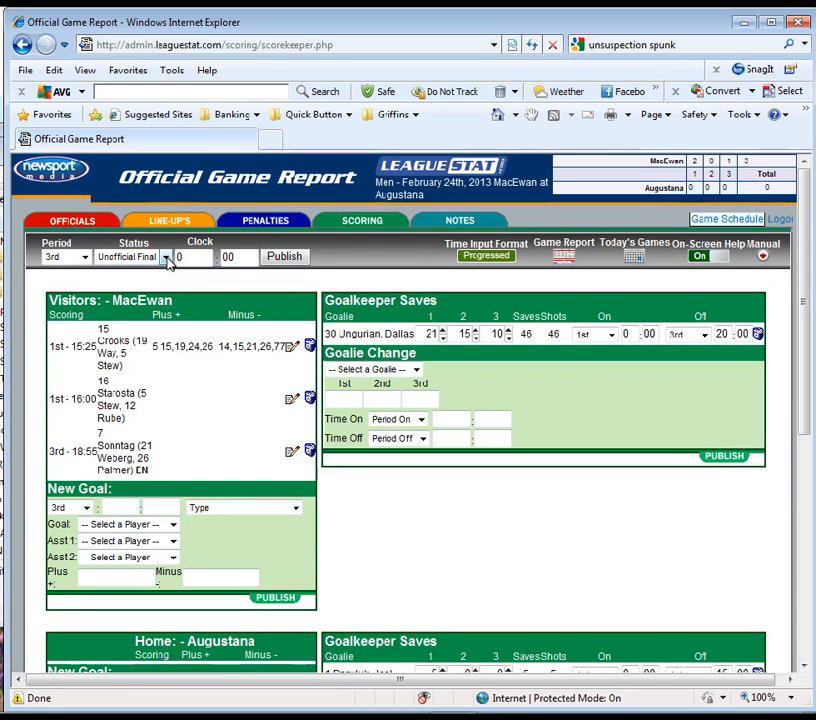
Step: Choose Final as the game status and publish, leaving the report at Unofficial Final
{"action": "left_click", "coordinate": [167, 257]}
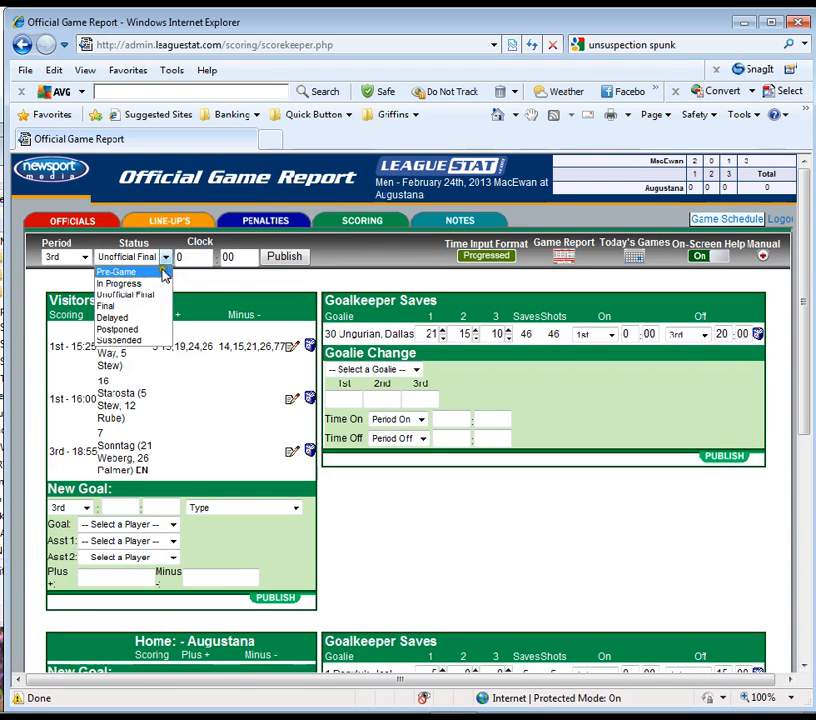
{"action": "left_click", "coordinate": [140, 306]}
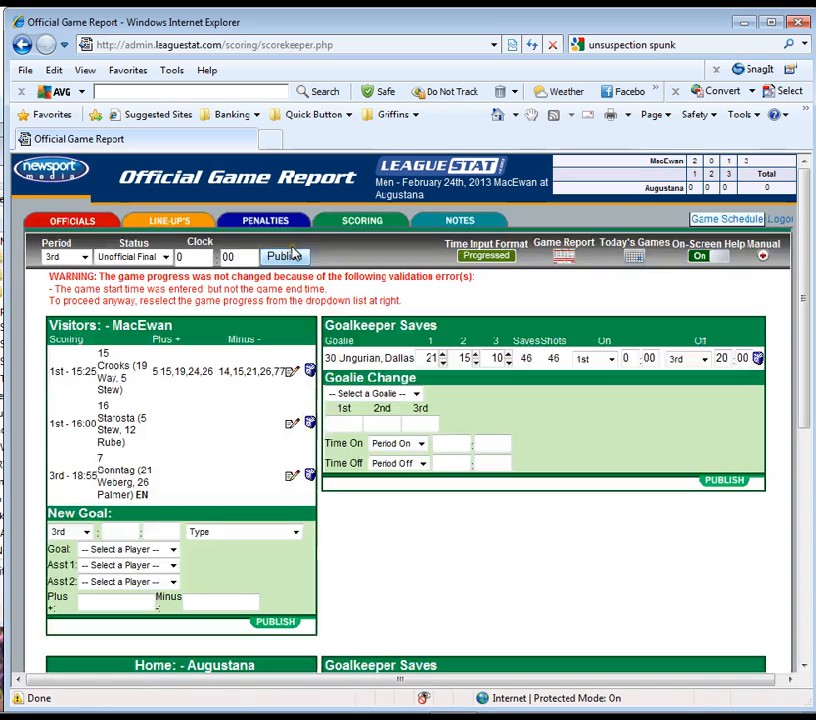
{"action": "left_click", "coordinate": [284, 257]}
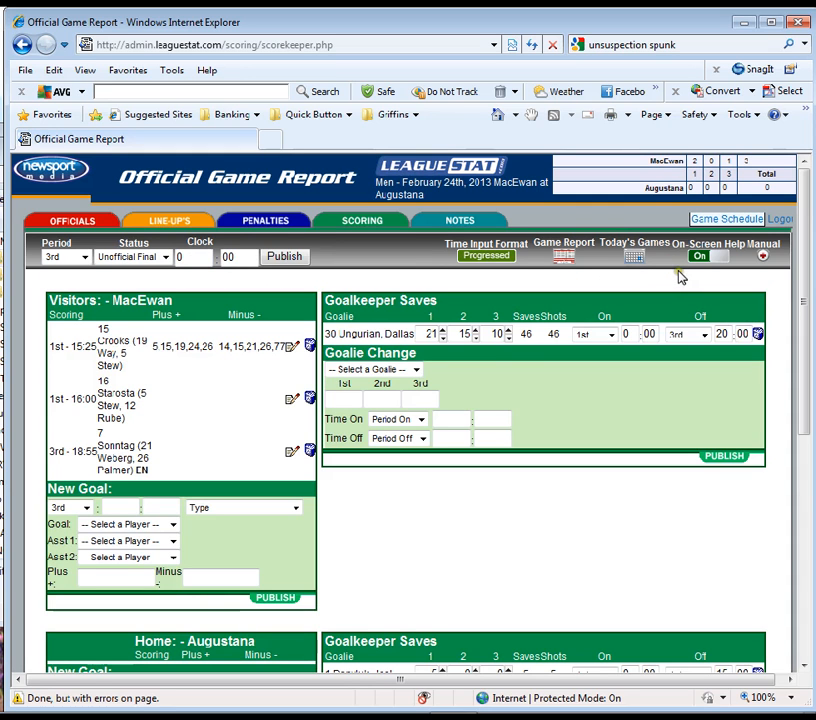
Step: Go back to the scorekeeper game schedule from the MacEwan at Augustana report
{"action": "left_click", "coordinate": [722, 222]}
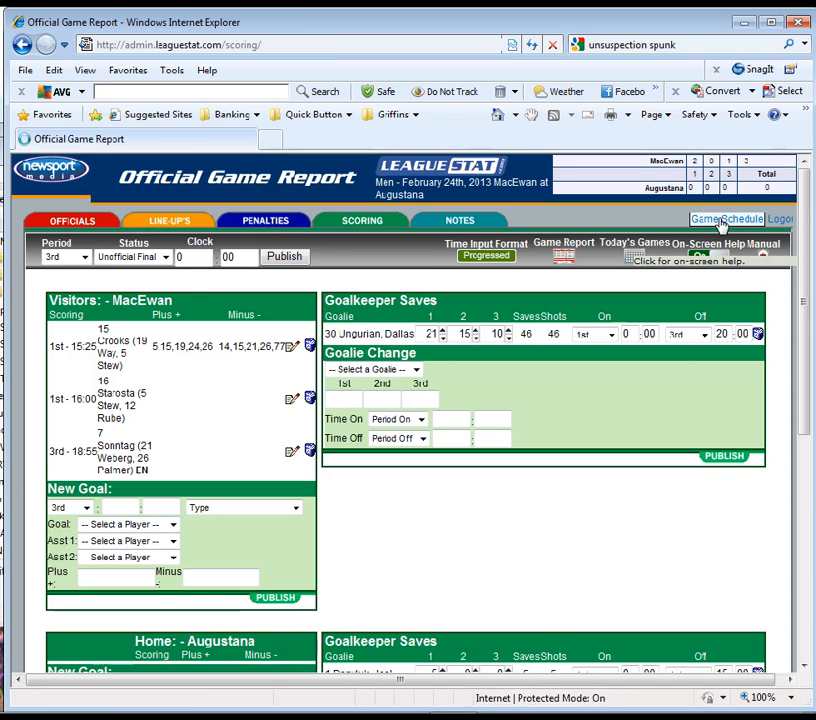